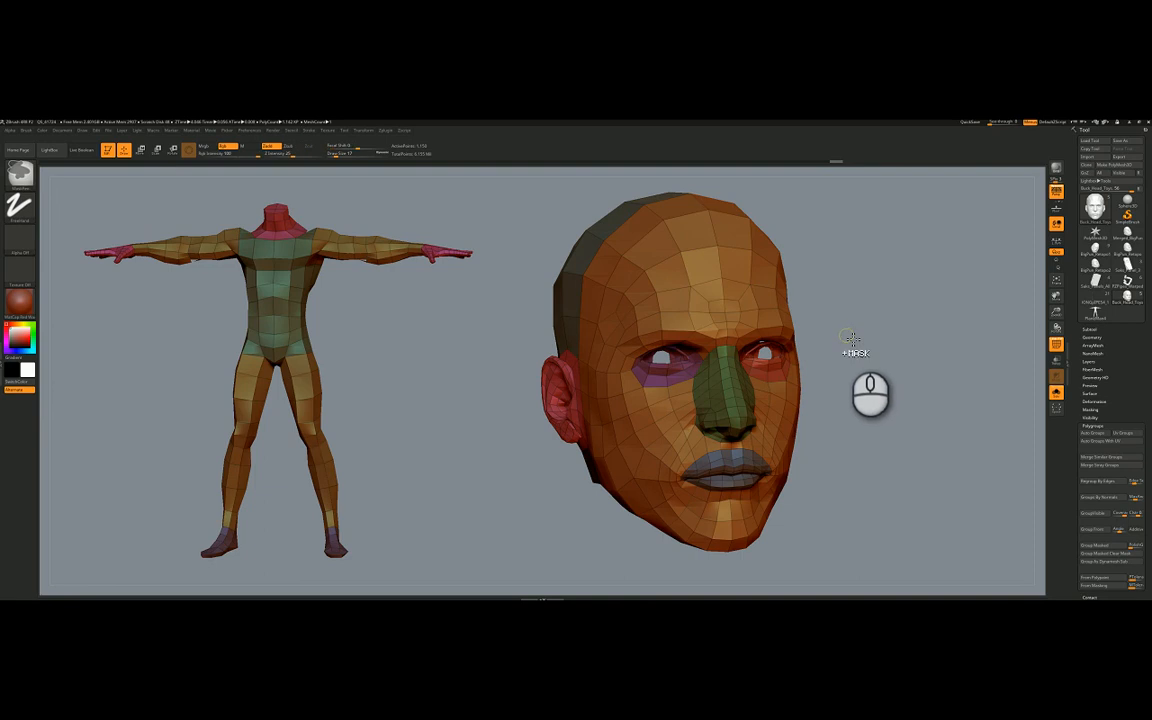
# - Clear the body figure off the canvas and face the head model toward the camera
pyautogui.hotkey('ctrl', 'n')
pyautogui.keyDown('shift'); pyautogui.moveTo(890, 352); pyautogui.dragTo(680, 322, button='right'); pyautogui.keyUp('shift')
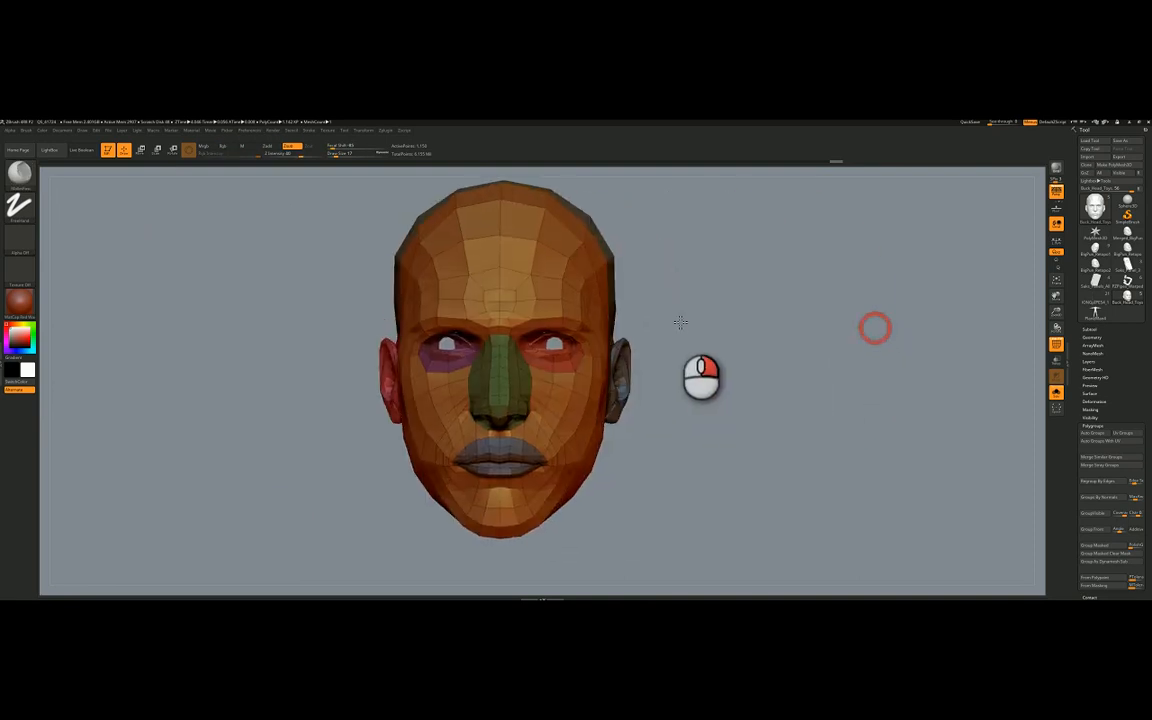
pyautogui.moveTo(673, 336); pyautogui.dragTo(710, 345)
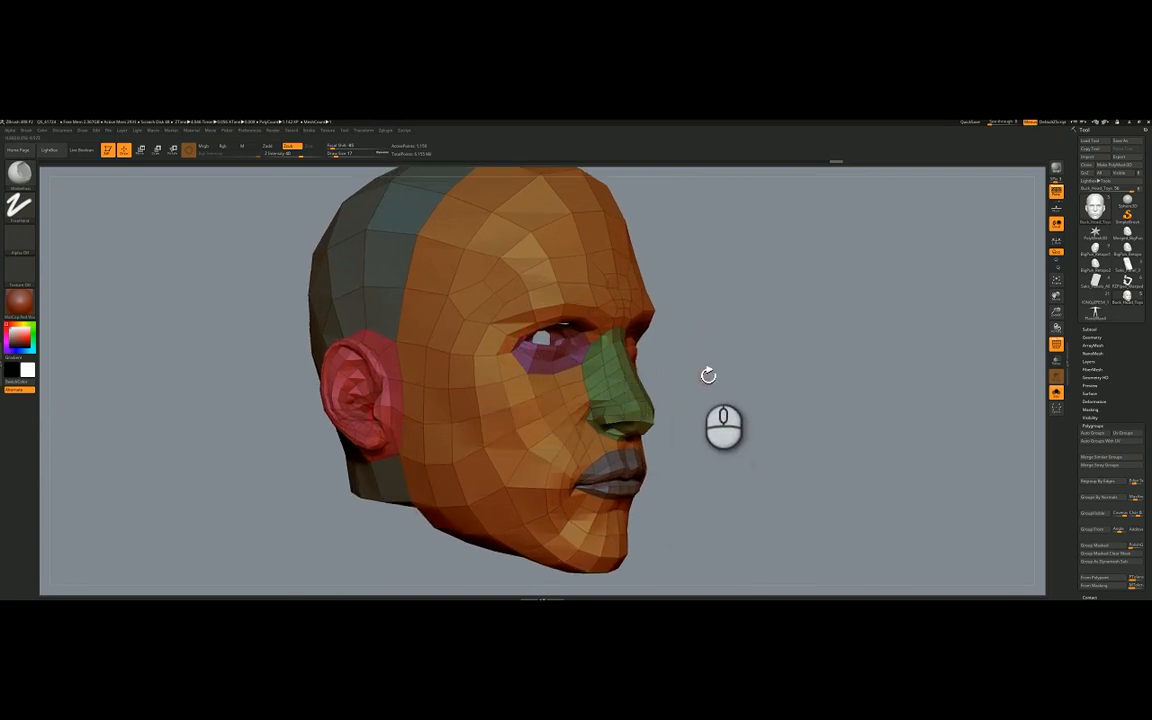
# - Examine the coloured polygroups on the head's face, eyes, nose, lips, ears and back from several angles
pyautogui.moveTo(708, 375)
pyautogui.mouseDown()
pyautogui.moveTo(694, 345)
pyautogui.moveTo(703, 353)
pyautogui.mouseUp()
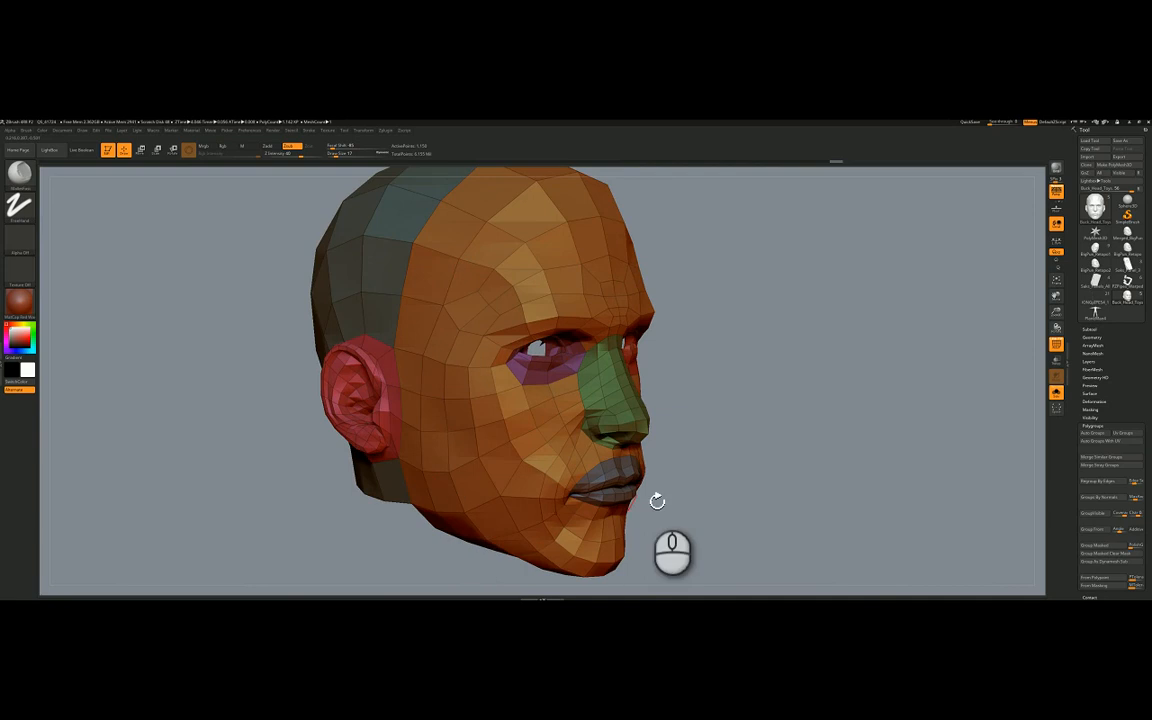
pyautogui.moveTo(532, 410); pyautogui.dragTo(466, 378)
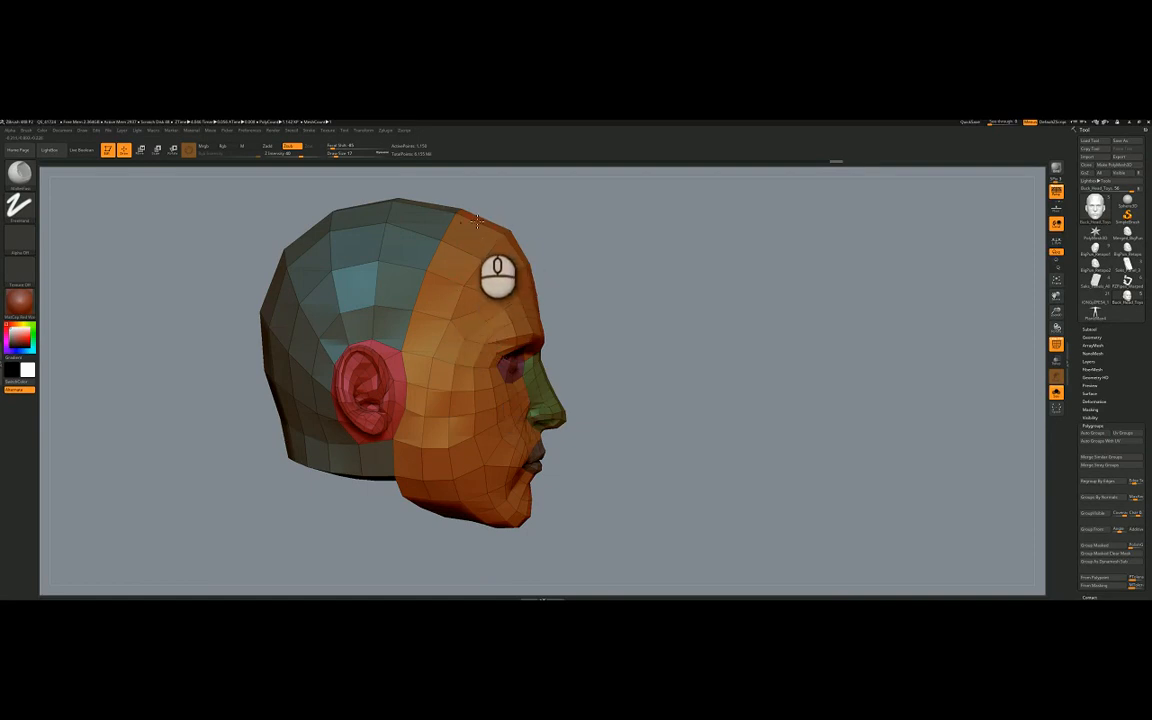
pyautogui.moveTo(527, 522); pyautogui.dragTo(492, 410)
pyautogui.keyDown('ctrl'); pyautogui.moveTo(495, 391); pyautogui.dragTo(640, 362, button='right'); pyautogui.keyUp('ctrl')
pyautogui.moveTo(594, 396)
pyautogui.mouseDown(button='right')
pyautogui.moveTo(611, 393)
pyautogui.moveTo(594, 387)
pyautogui.mouseUp(button='right')
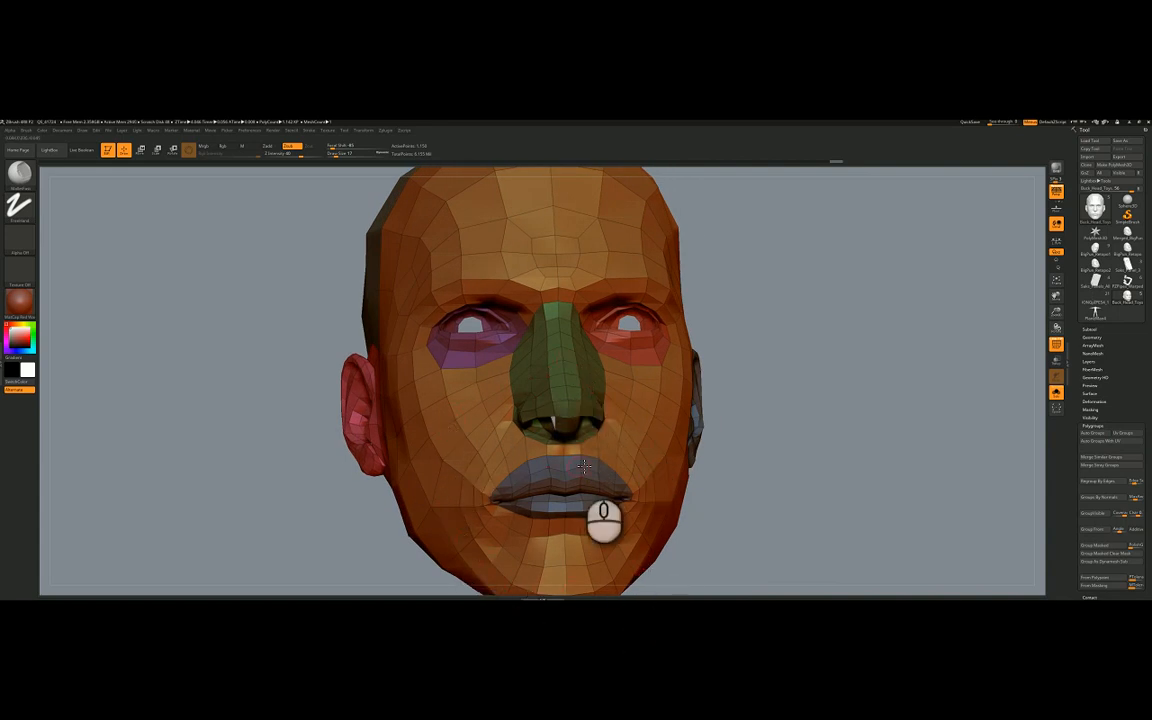
pyautogui.moveTo(657, 417); pyautogui.dragTo(708, 440, button='right')
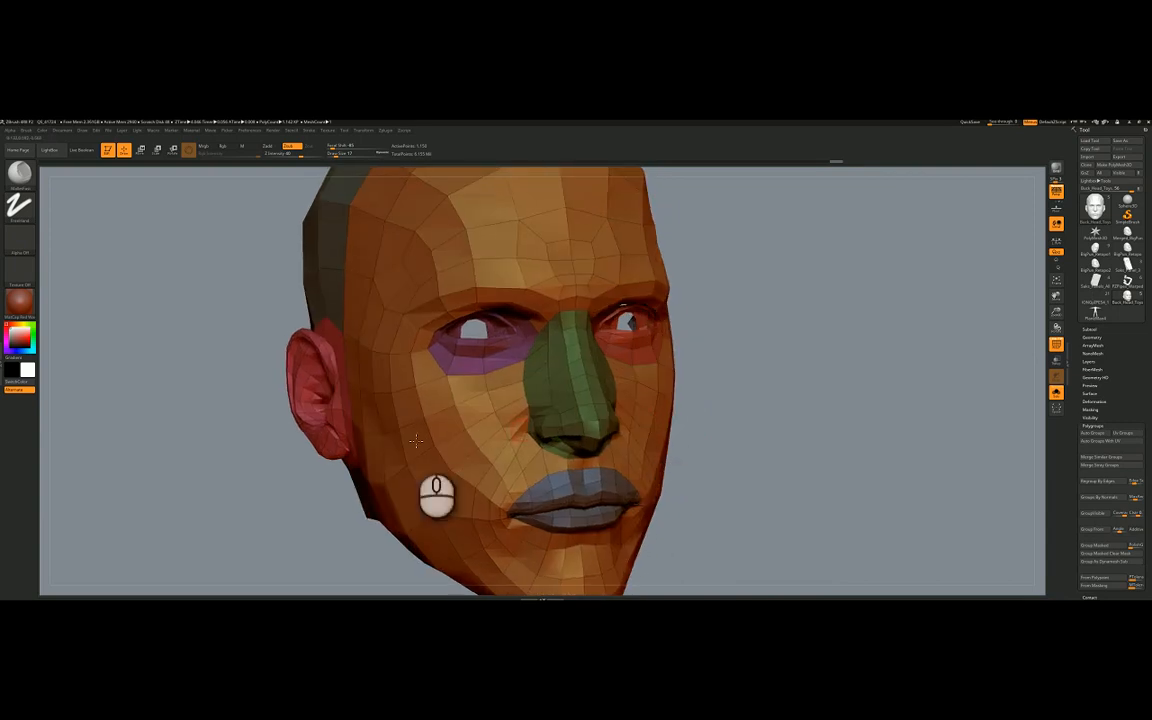
pyautogui.moveTo(643, 375); pyautogui.dragTo(500, 367, button='right')
pyautogui.keyDown('alt'); pyautogui.moveTo(716, 355); pyautogui.dragTo(457, 343, button='right'); pyautogui.keyUp('alt')
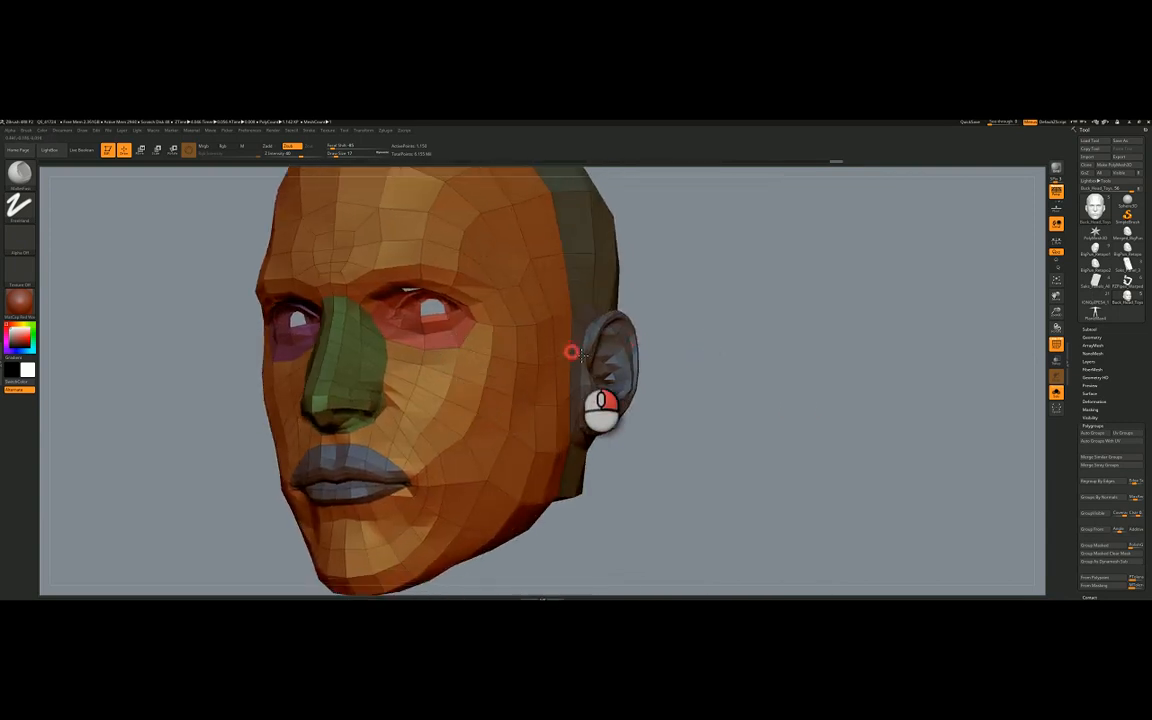
pyautogui.moveTo(573, 353); pyautogui.dragTo(709, 360, button='right')
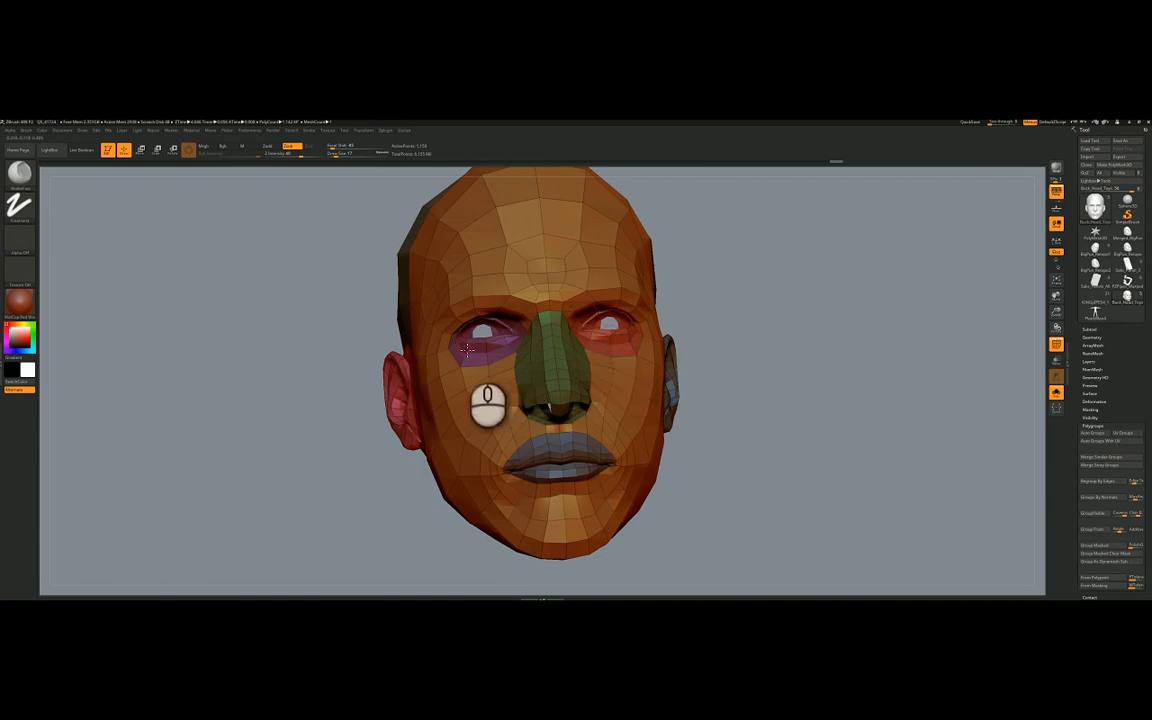
# - Set the selection brush to SelectRect, try isolating part of the upper head with it, and restore full visibility
pyautogui.hotkey('ctrl', 'shift')
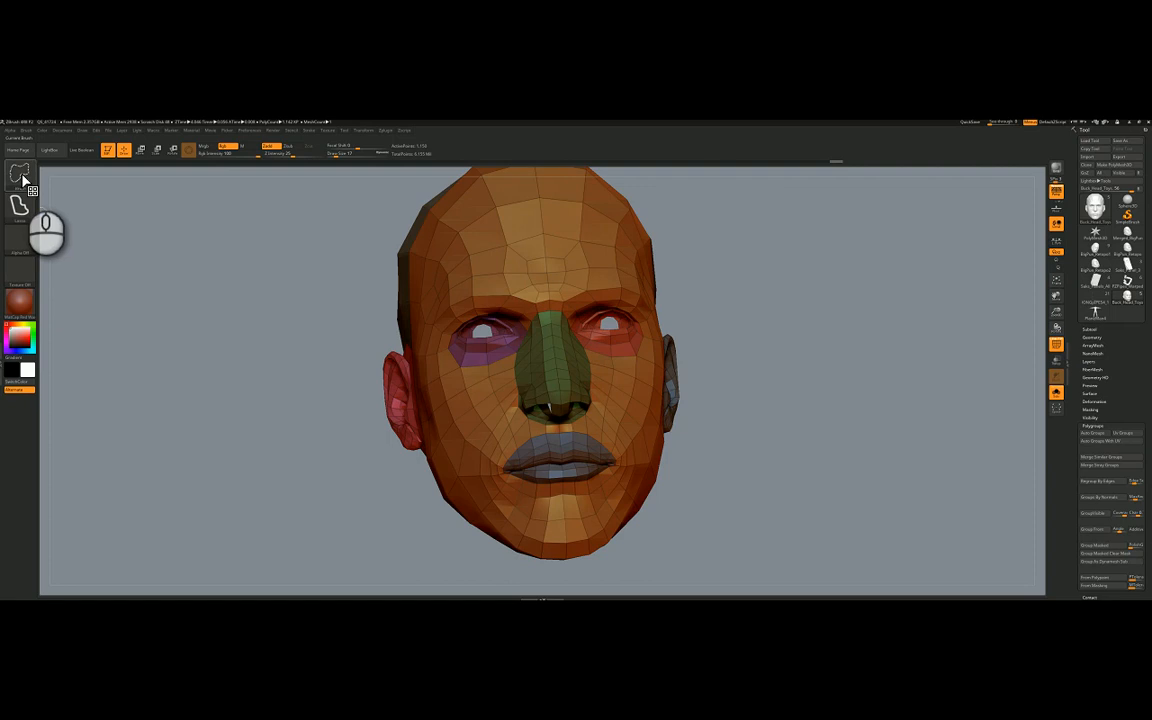
pyautogui.click(22, 178)
pyautogui.click(119, 180)
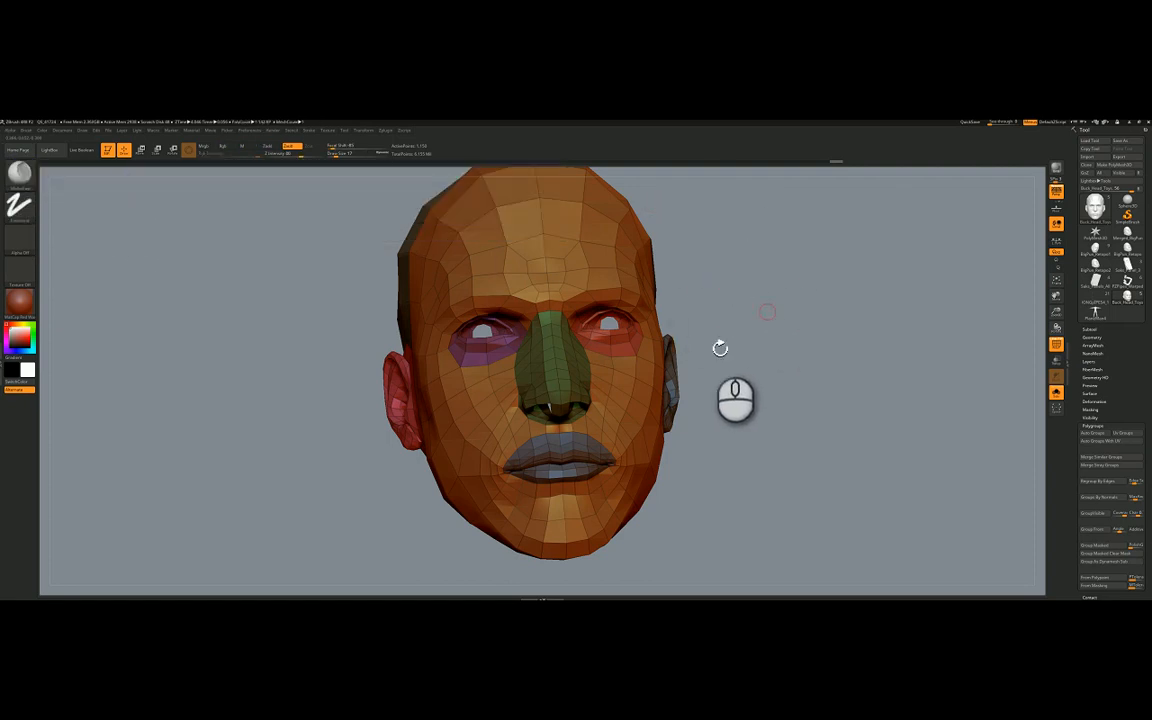
pyautogui.moveTo(662, 336); pyautogui.dragTo(679, 329)
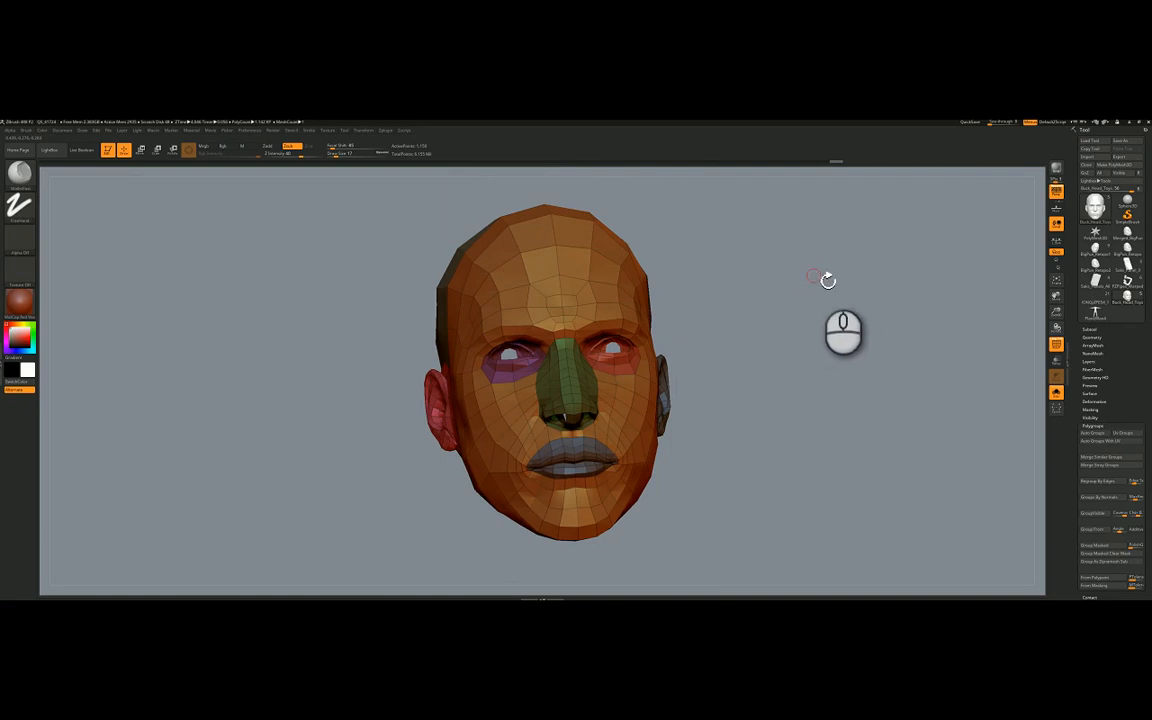
pyautogui.moveTo(844, 220)
pyautogui.keyDown('ctrl'); pyautogui.keyDown('shift'); pyautogui.mouseDown()
pyautogui.moveTo(841, 233)
pyautogui.moveTo(609, 314)
pyautogui.moveTo(344, 347)
pyautogui.mouseUp(); pyautogui.keyUp('shift'); pyautogui.keyUp('ctrl')
pyautogui.keyDown('ctrl'); pyautogui.keyDown('shift'); pyautogui.click(740, 319); pyautogui.keyUp('shift'); pyautogui.keyUp('ctrl')
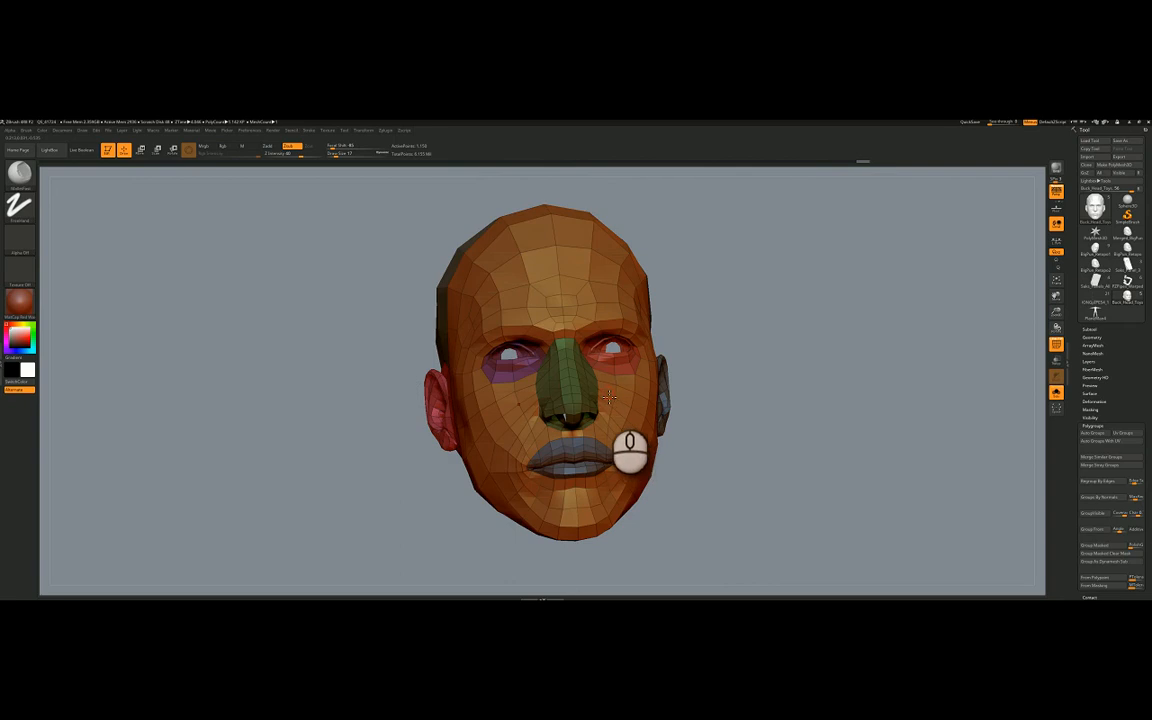
# - Open the Polygroups settings and turn the entire head into one single polygroup
pyautogui.click(1110, 426)
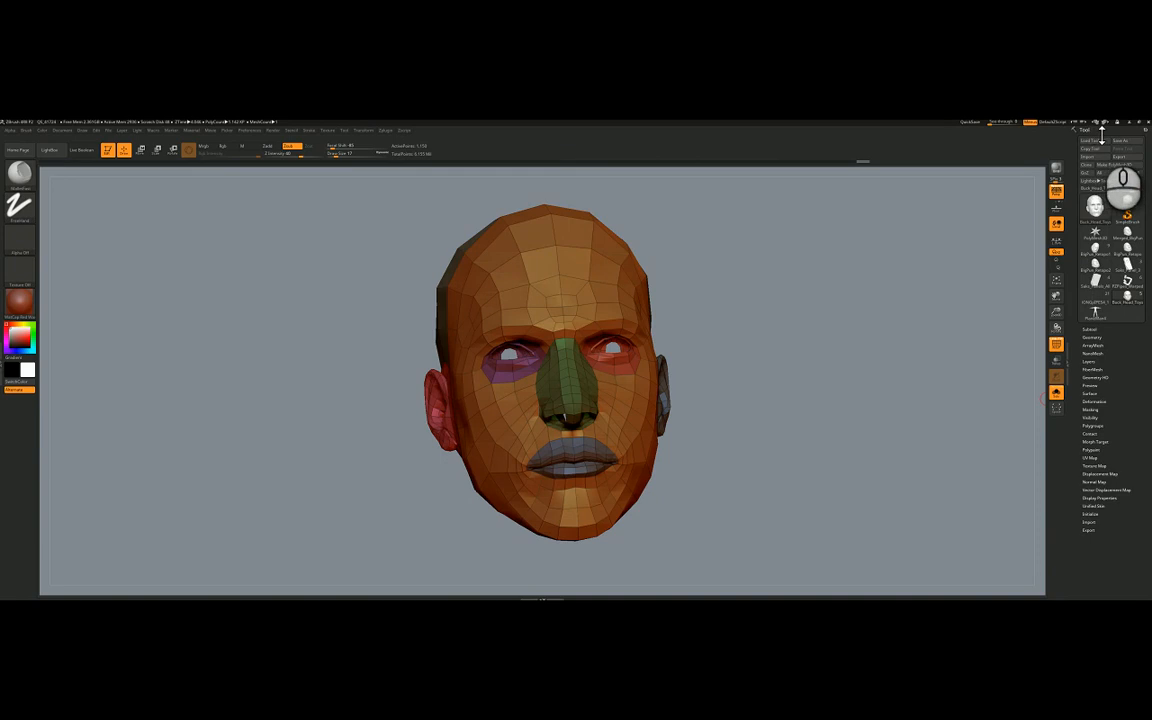
pyautogui.click(1094, 130)
pyautogui.click(1094, 130)
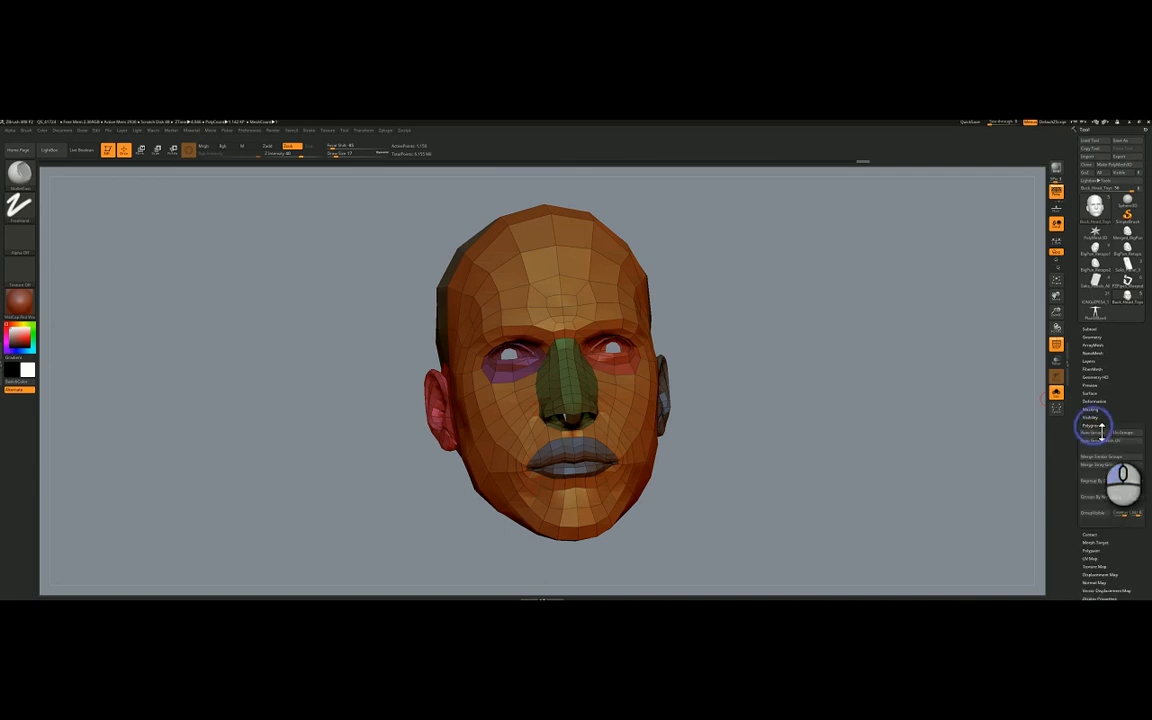
pyautogui.click(1093, 426)
pyautogui.scroll(-3, 1131, 380)
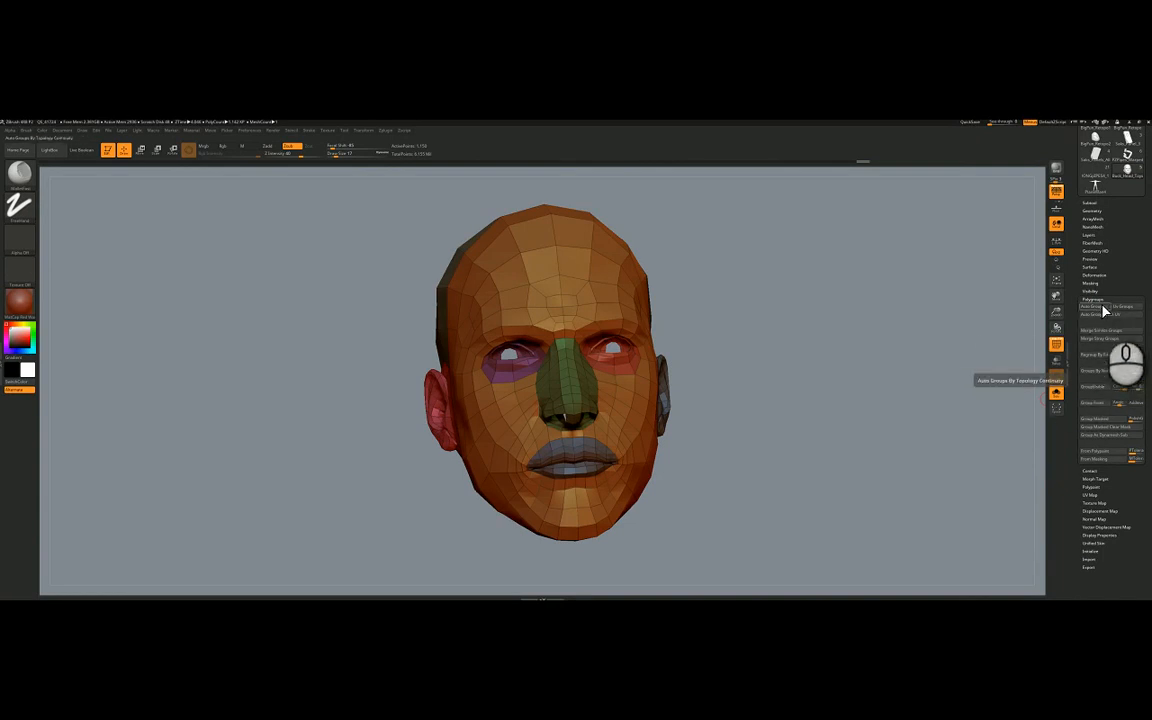
pyautogui.click(1101, 390)
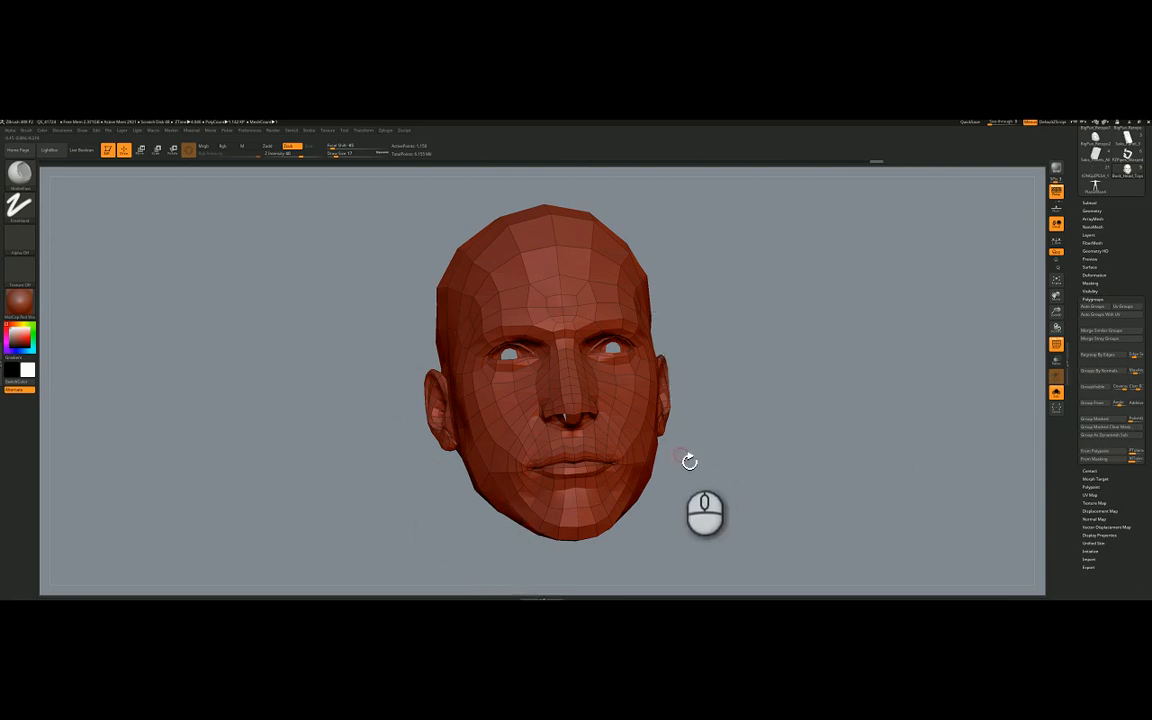
pyautogui.moveTo(686, 453); pyautogui.dragTo(688, 454)
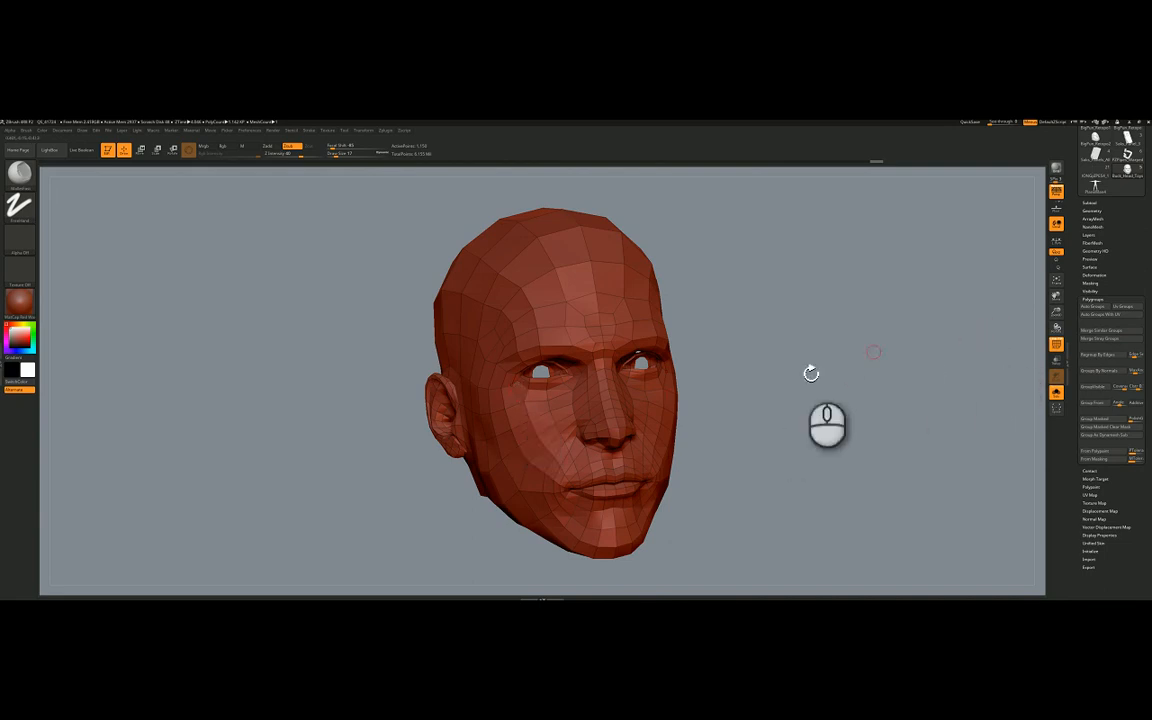
# - Regroup the head with Auto Groups With UV, followed by Group Visible
pyautogui.click(1102, 317)
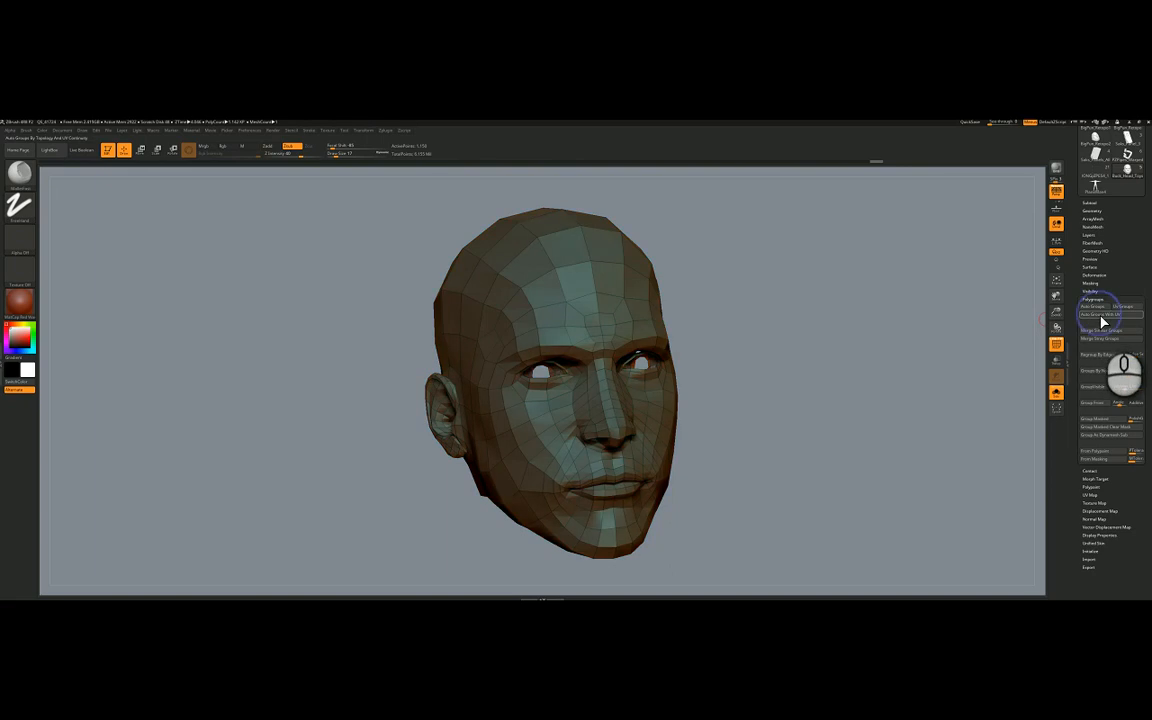
pyautogui.moveTo(676, 375)
pyautogui.mouseDown()
pyautogui.moveTo(697, 282)
pyautogui.moveTo(678, 370)
pyautogui.moveTo(656, 372)
pyautogui.moveTo(682, 367)
pyautogui.mouseUp()
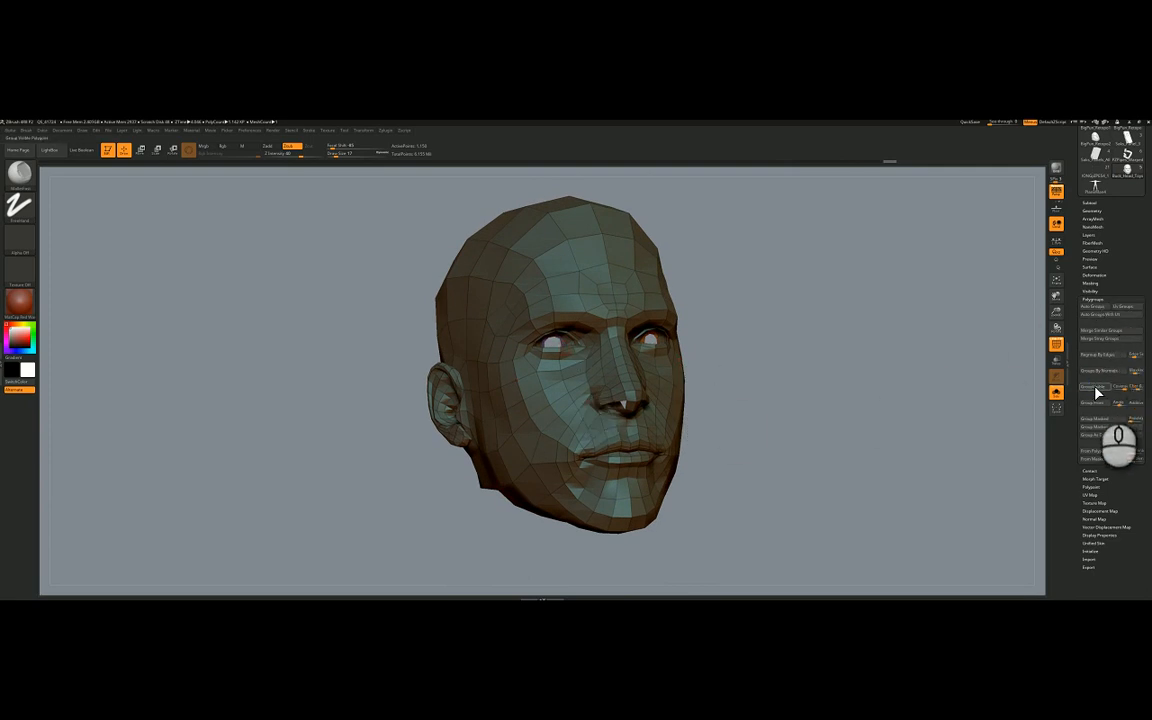
pyautogui.moveTo(717, 357); pyautogui.dragTo(738, 373)
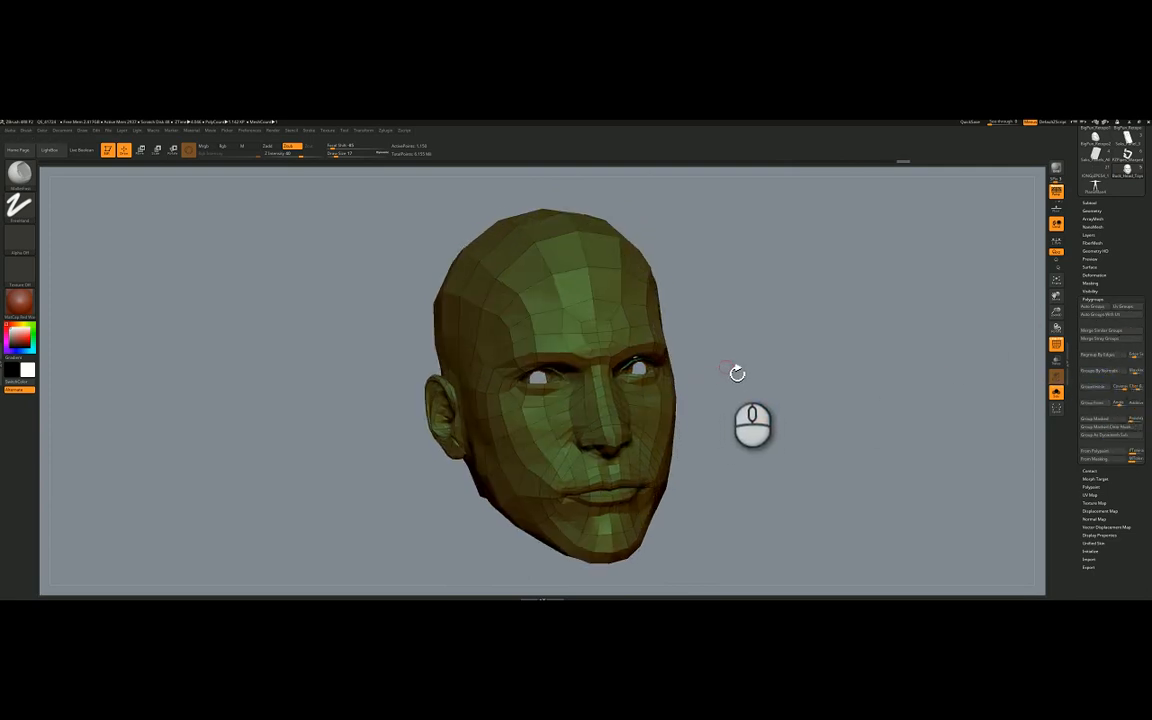
# - Isolate the middle band of the head, from forehead to nose, and hide its back part including the ears
pyautogui.moveTo(810, 228)
pyautogui.keyDown('ctrl'); pyautogui.keyDown('shift'); pyautogui.mouseDown()
pyautogui.moveTo(418, 354)
pyautogui.moveTo(319, 404)
pyautogui.moveTo(318, 483)
pyautogui.mouseUp(); pyautogui.keyUp('shift'); pyautogui.keyUp('ctrl')
pyautogui.moveTo(772, 345); pyautogui.dragTo(844, 331)
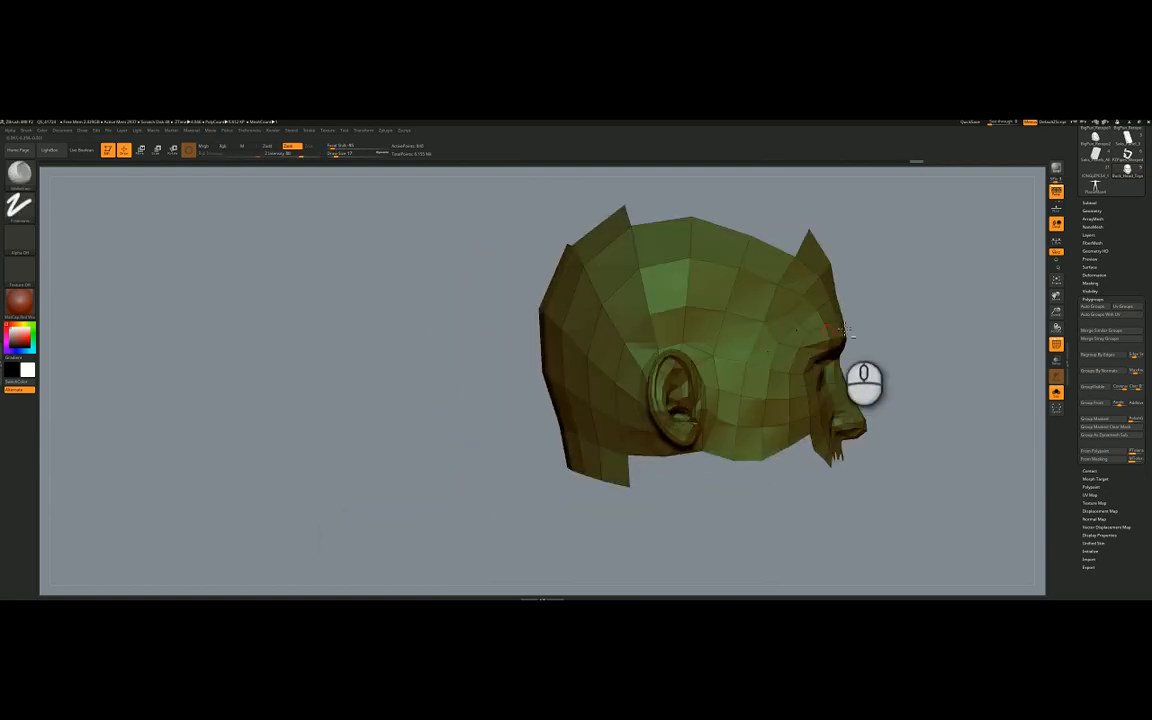
pyautogui.moveTo(839, 323); pyautogui.dragTo(692, 309, button='right')
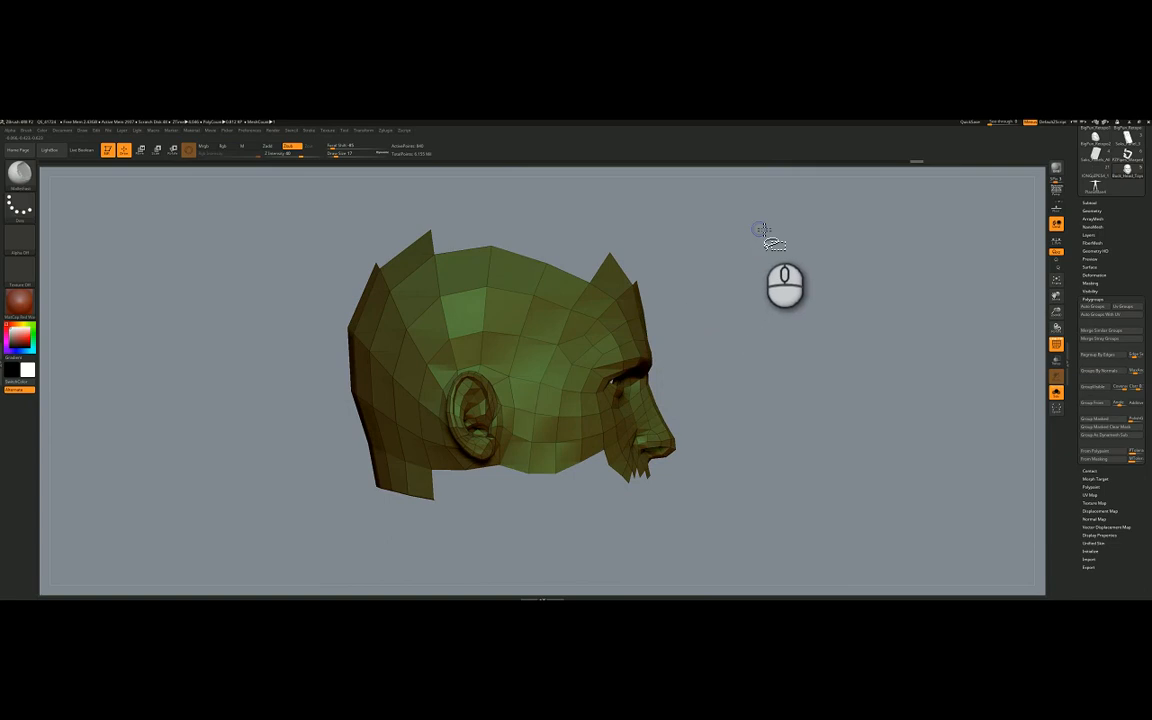
pyautogui.keyDown('ctrl'); pyautogui.keyDown('shift'); pyautogui.moveTo(758, 229); pyautogui.dragTo(527, 548); pyautogui.keyUp('shift'); pyautogui.keyUp('ctrl')
pyautogui.moveTo(778, 367); pyautogui.dragTo(640, 366, button='right')
# - Trim the isolated face piece at its upper and lower edges, keeping the forehead, eyes and nose area visible
pyautogui.keyDown('ctrl'); pyautogui.keyDown('shift'); pyautogui.moveTo(732, 236); pyautogui.dragTo(600, 290); pyautogui.keyUp('shift'); pyautogui.keyUp('ctrl')
pyautogui.moveTo(679, 324); pyautogui.dragTo(665, 327, button='right')
pyautogui.keyDown('ctrl'); pyautogui.keyDown('shift'); pyautogui.moveTo(670, 291); pyautogui.dragTo(634, 322); pyautogui.keyUp('shift'); pyautogui.keyUp('ctrl')
pyautogui.moveTo(657, 374)
pyautogui.mouseDown(button='right')
pyautogui.moveTo(633, 422)
pyautogui.moveTo(639, 381)
pyautogui.moveTo(585, 368)
pyautogui.mouseUp(button='right')
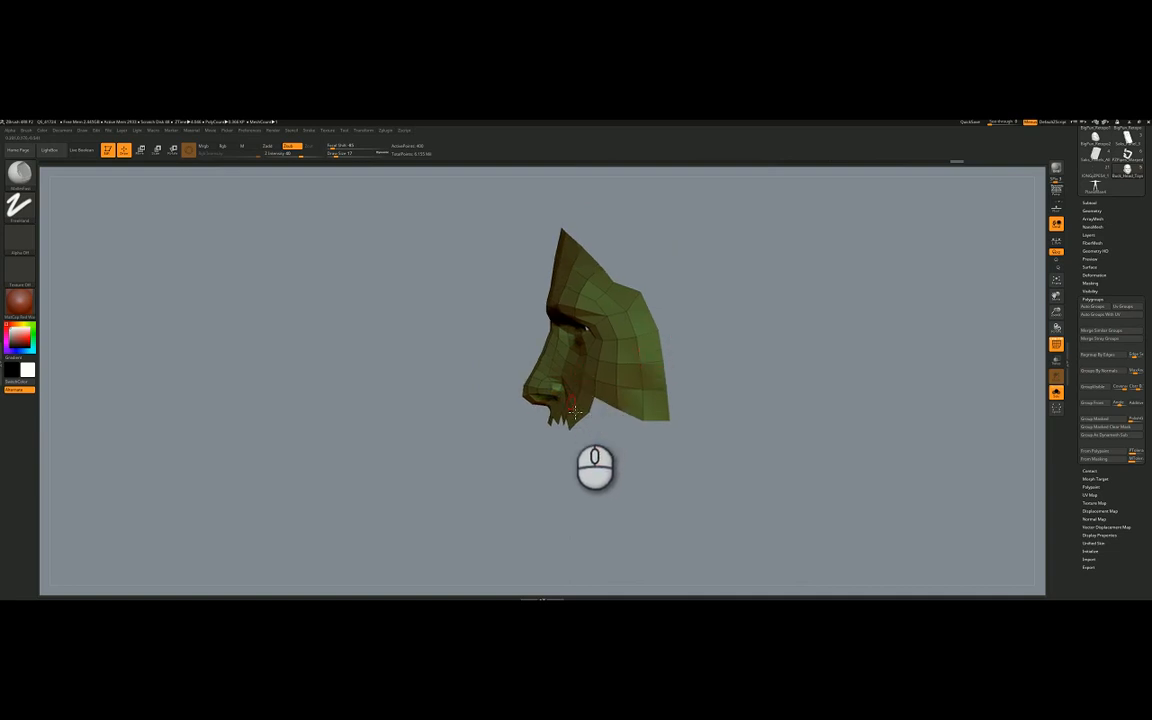
pyautogui.keyDown('ctrl'); pyautogui.keyDown('shift'); pyautogui.moveTo(609, 453); pyautogui.dragTo(528, 413); pyautogui.keyUp('shift'); pyautogui.keyUp('ctrl')
pyautogui.moveTo(570, 410); pyautogui.dragTo(656, 417, button='right')
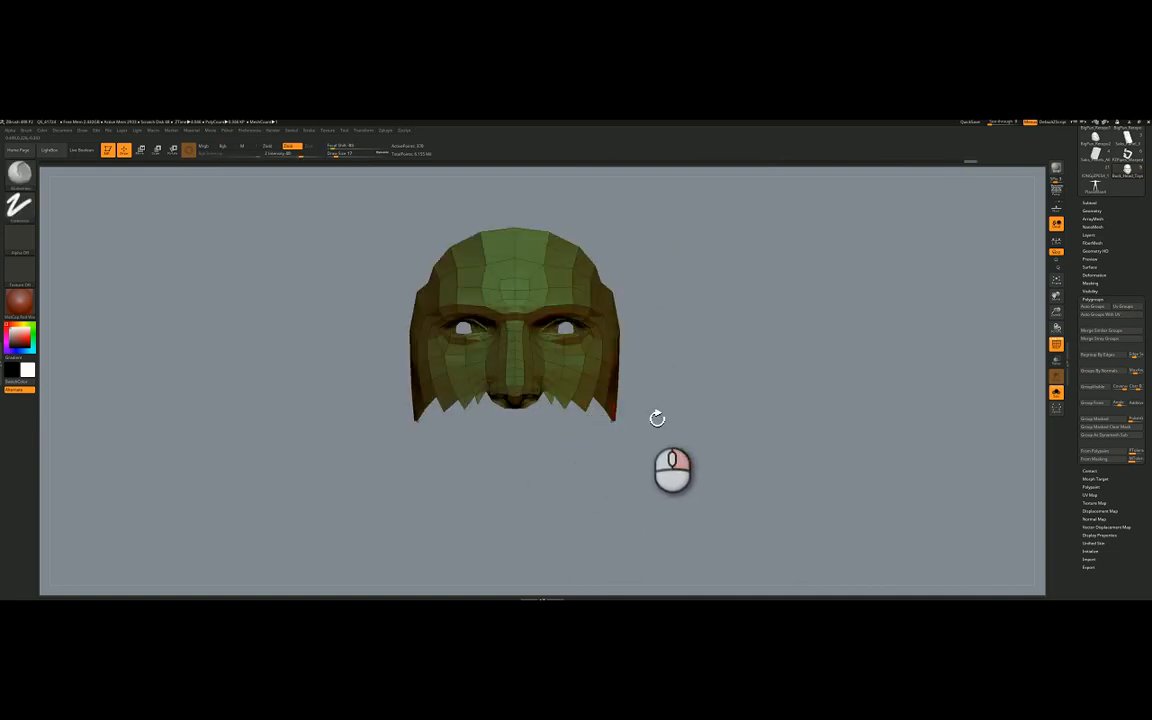
pyautogui.keyDown('alt'); pyautogui.moveTo(516, 394); pyautogui.dragTo(673, 399, button='right'); pyautogui.keyUp('alt')
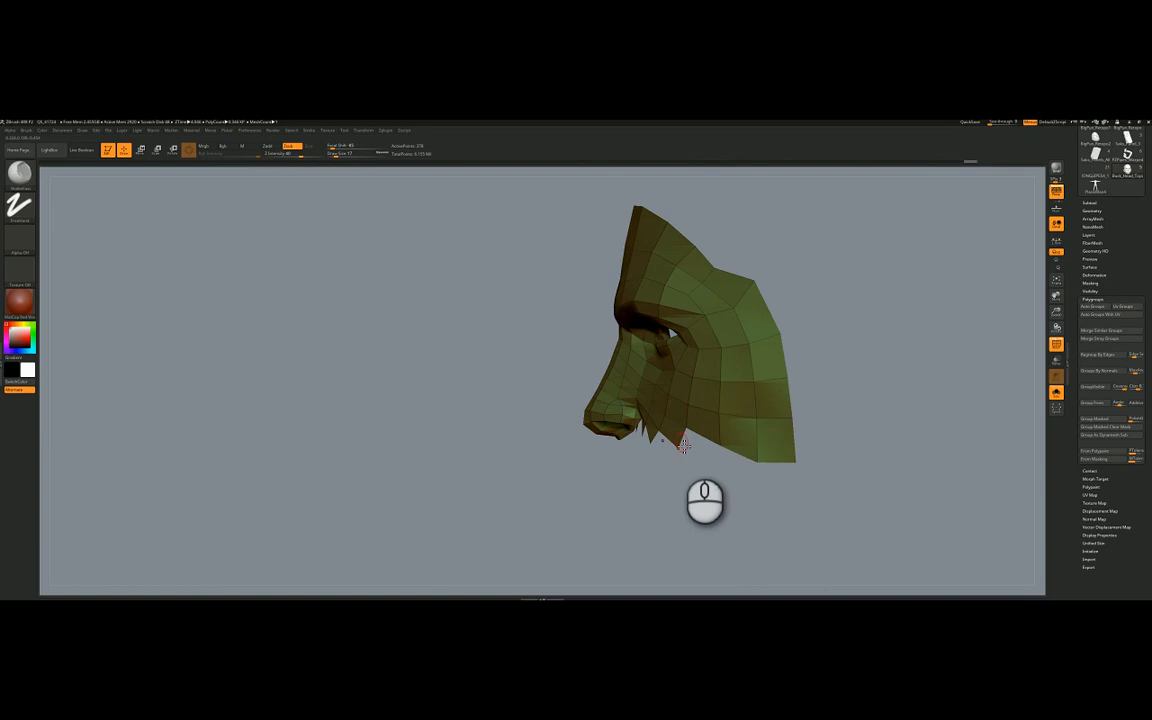
pyautogui.moveTo(683, 445); pyautogui.dragTo(726, 344, button='right')
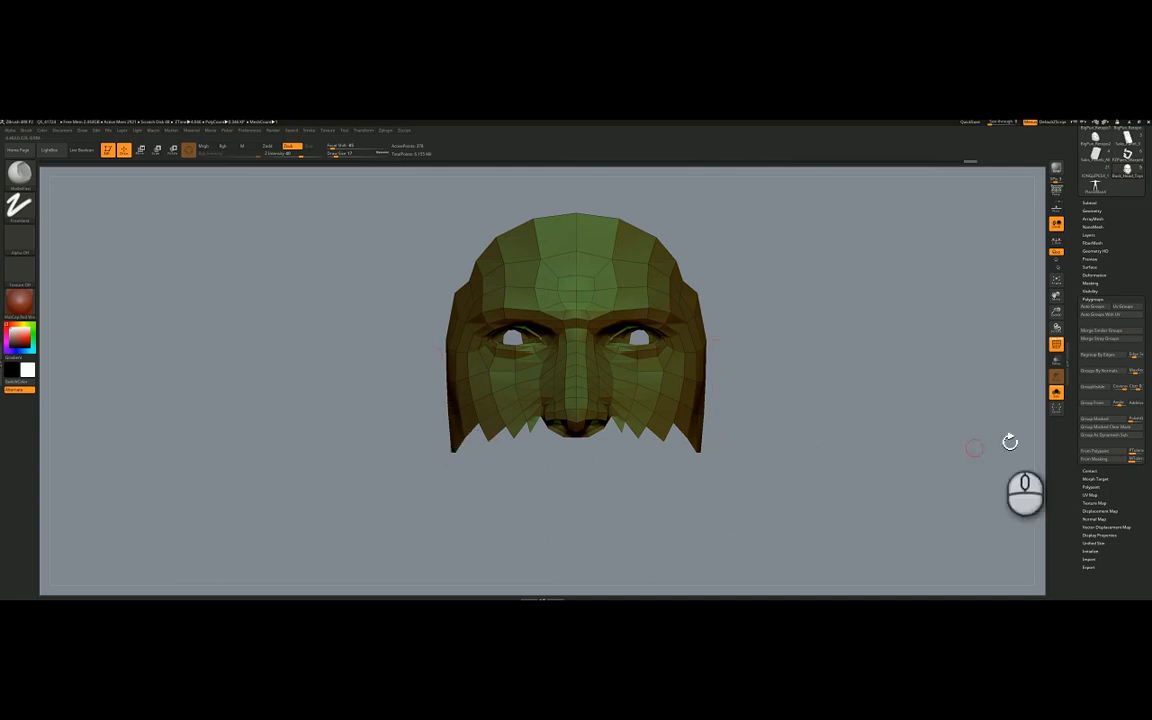
# - Assign the visible forehead, eye and nose area to its own polygroup with Group Visible and unhide the whole head
pyautogui.click(1094, 389)
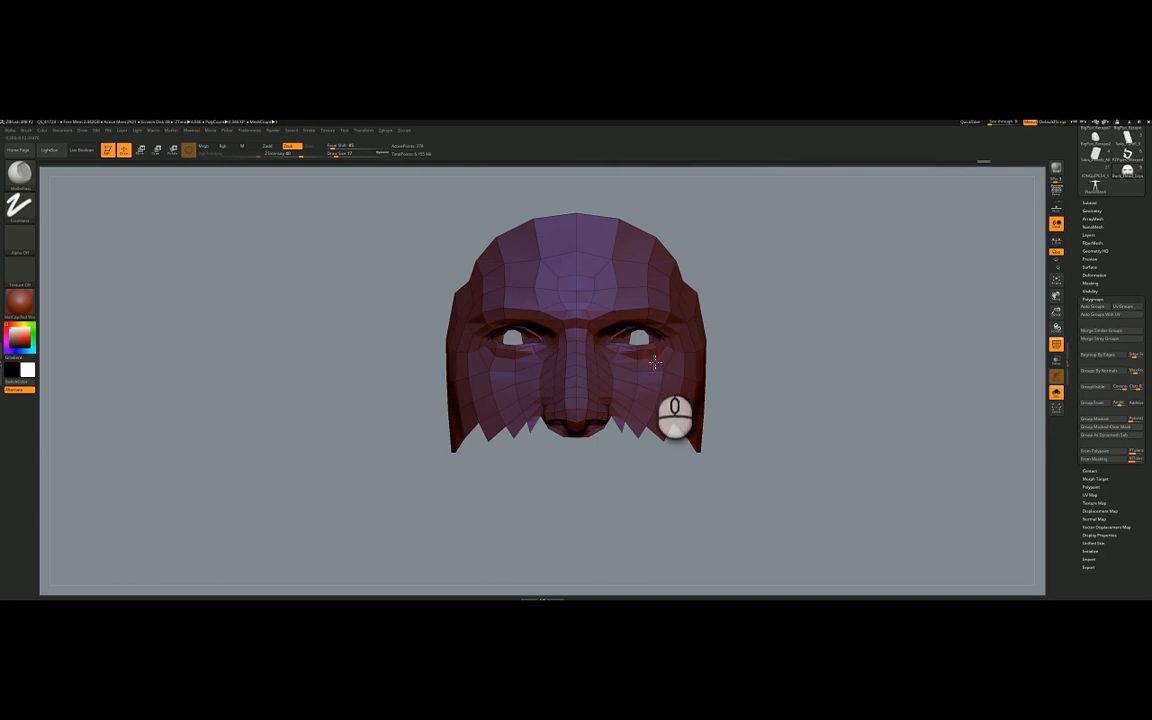
pyautogui.hotkey('ctrl', 'shift')
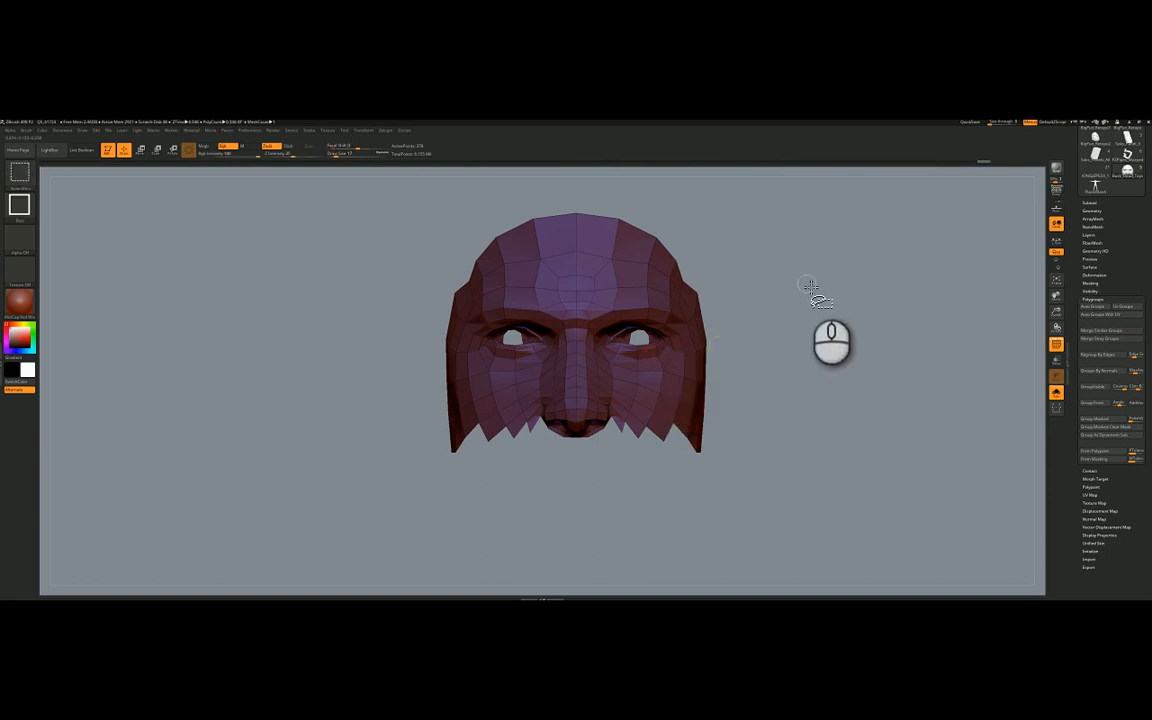
pyautogui.keyDown('ctrl'); pyautogui.keyDown('shift'); pyautogui.click(808, 291); pyautogui.keyUp('shift'); pyautogui.keyUp('ctrl')
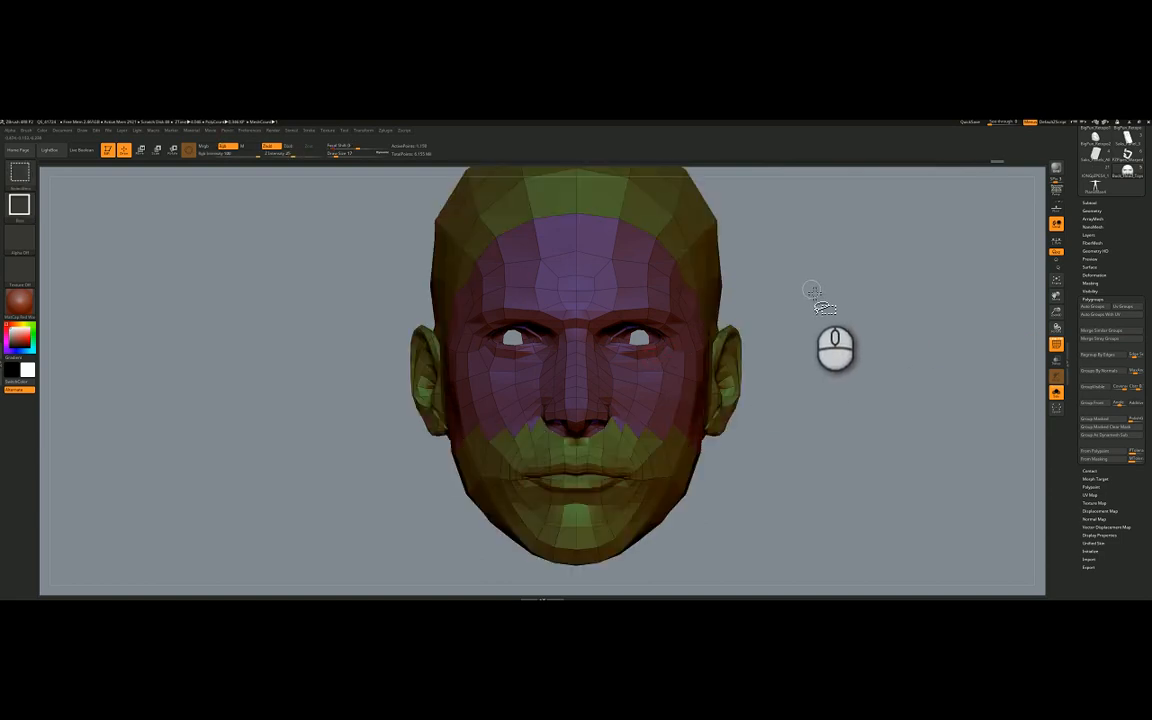
pyautogui.moveTo(758, 316)
pyautogui.mouseDown()
pyautogui.moveTo(770, 319)
pyautogui.moveTo(753, 332)
pyautogui.mouseUp()
pyautogui.moveTo(753, 332); pyautogui.dragTo(608, 252, button='right')
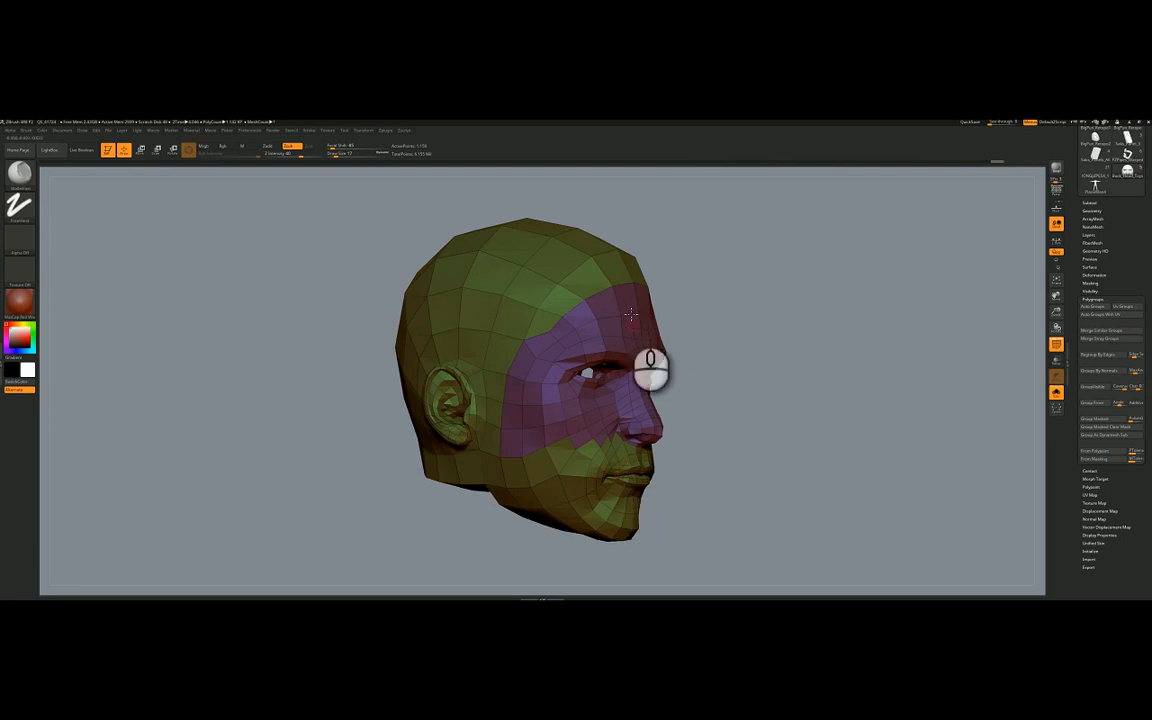
pyautogui.moveTo(582, 400); pyautogui.dragTo(838, 381, button='right')
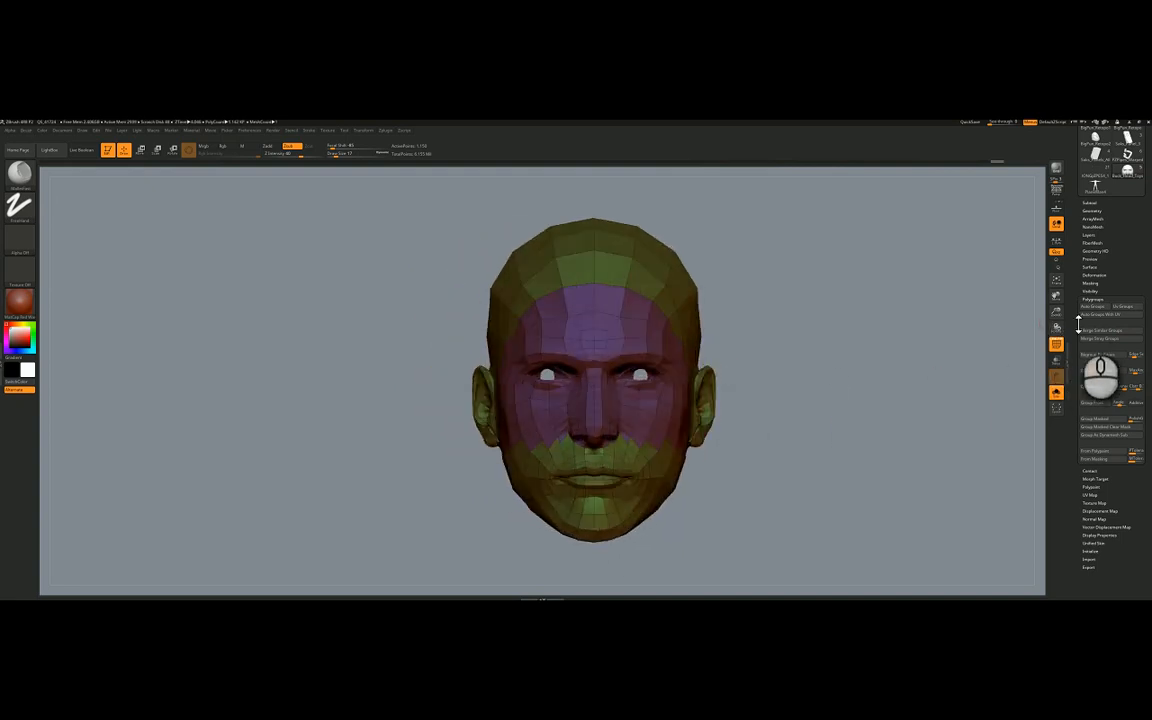
# - Merge the face area and the rest of the head into one polygroup with Group Visible
pyautogui.click(1100, 393)
pyautogui.moveTo(957, 391); pyautogui.dragTo(622, 327, button='right')
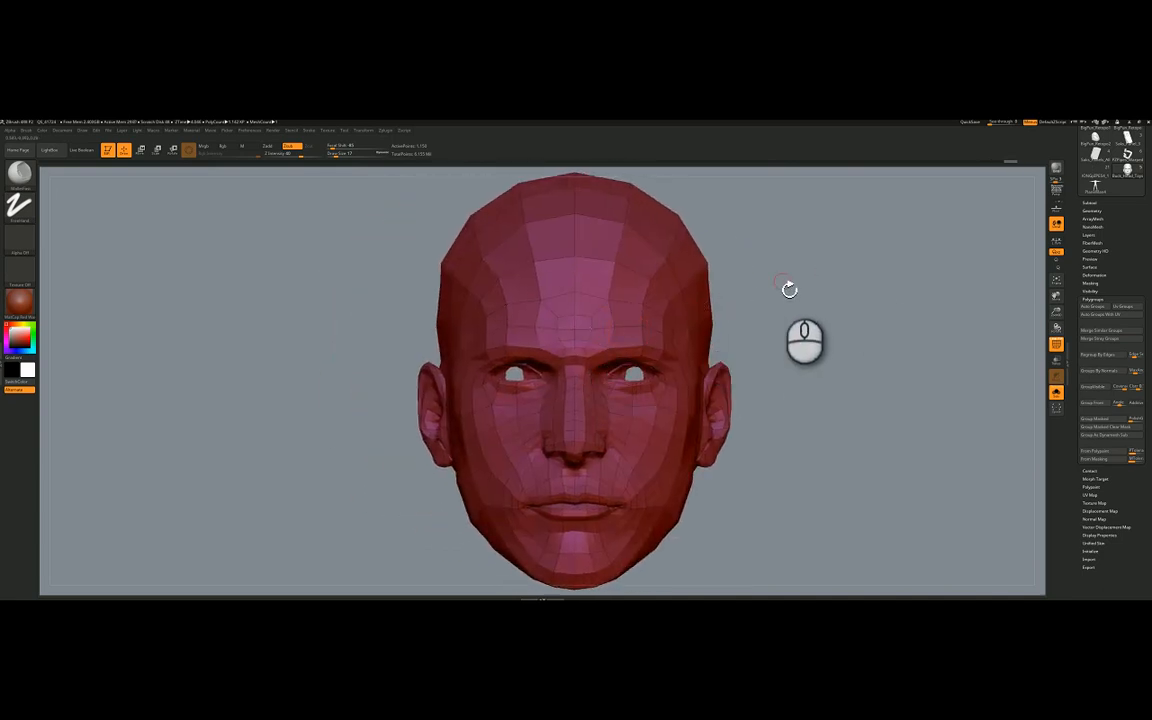
pyautogui.moveTo(849, 253)
pyautogui.keyDown('ctrl'); pyautogui.keyDown('shift'); pyautogui.mouseDown()
pyautogui.moveTo(715, 334)
pyautogui.moveTo(771, 303)
pyautogui.moveTo(749, 333)
pyautogui.moveTo(755, 325)
pyautogui.mouseUp(); pyautogui.keyUp('shift'); pyautogui.keyUp('ctrl')
# - Switch the selection brush from rectangle to SelectLasso
pyautogui.hotkey('ctrl', 'shift')
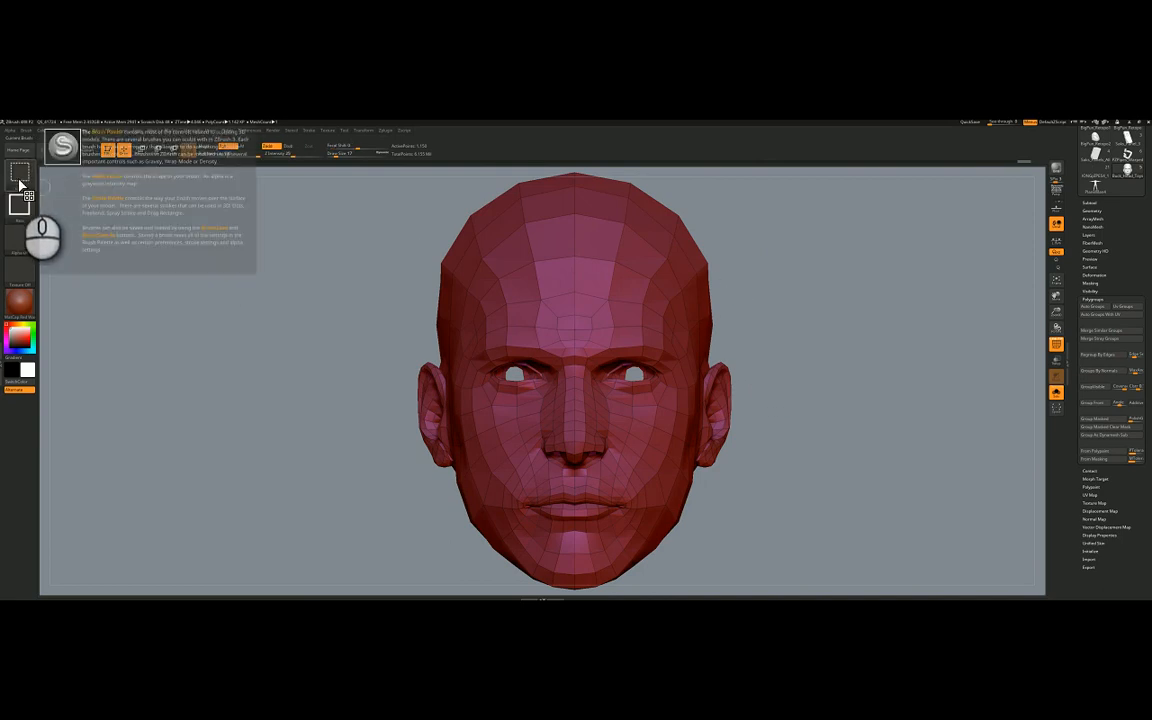
pyautogui.click(19, 180)
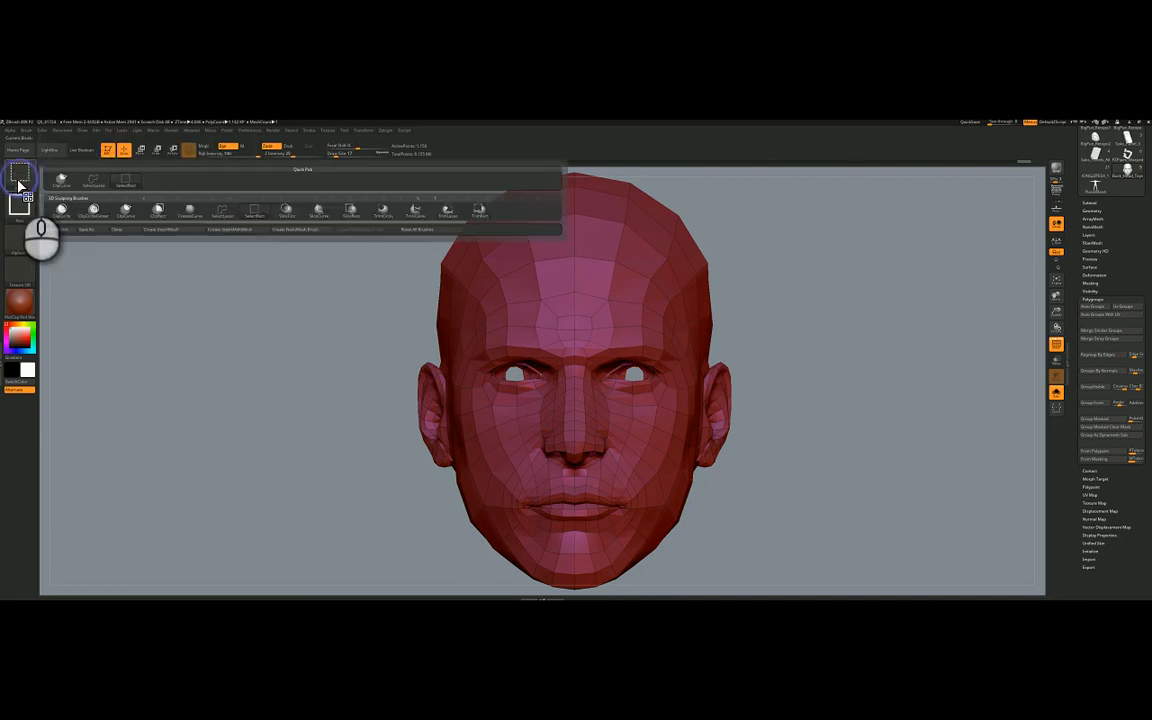
pyautogui.click(99, 185)
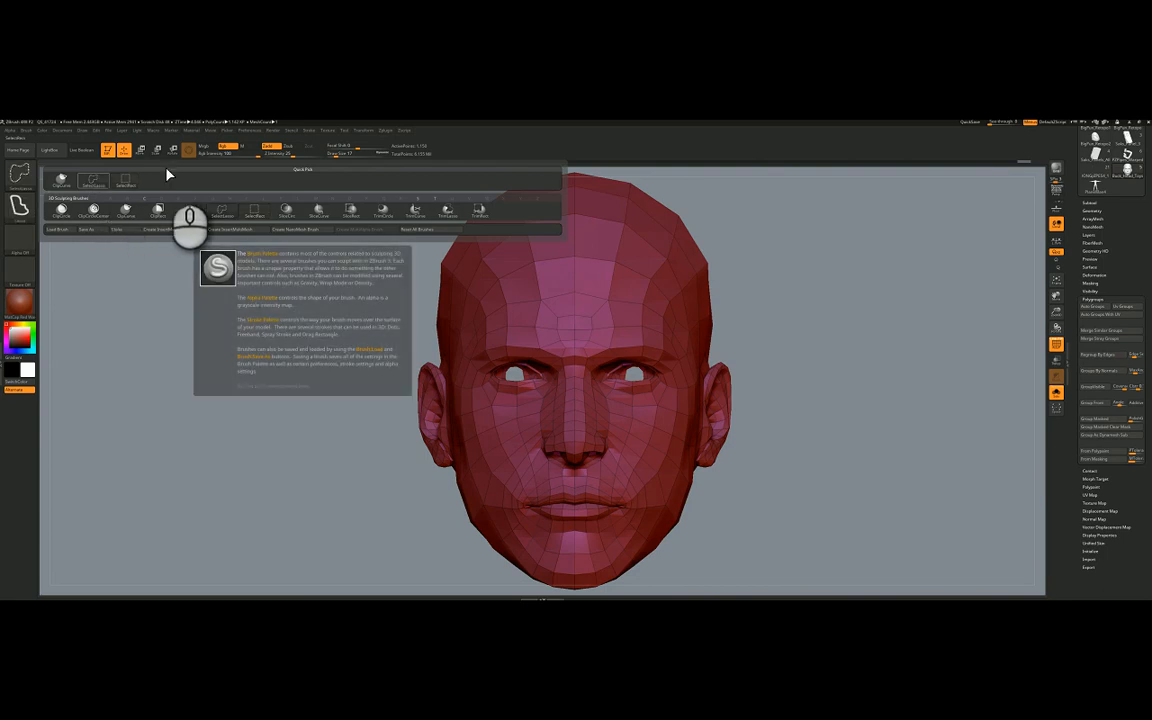
# - Isolate both ears with a surrounding ring of polygons, using a lasso selection around the ear in side view
pyautogui.moveTo(890, 248)
pyautogui.keyDown('ctrl'); pyautogui.keyDown('shift'); pyautogui.mouseDown()
pyautogui.moveTo(733, 213)
pyautogui.moveTo(622, 375)
pyautogui.moveTo(761, 550)
pyautogui.moveTo(950, 440)
pyautogui.mouseUp(); pyautogui.keyUp('shift'); pyautogui.keyUp('ctrl')
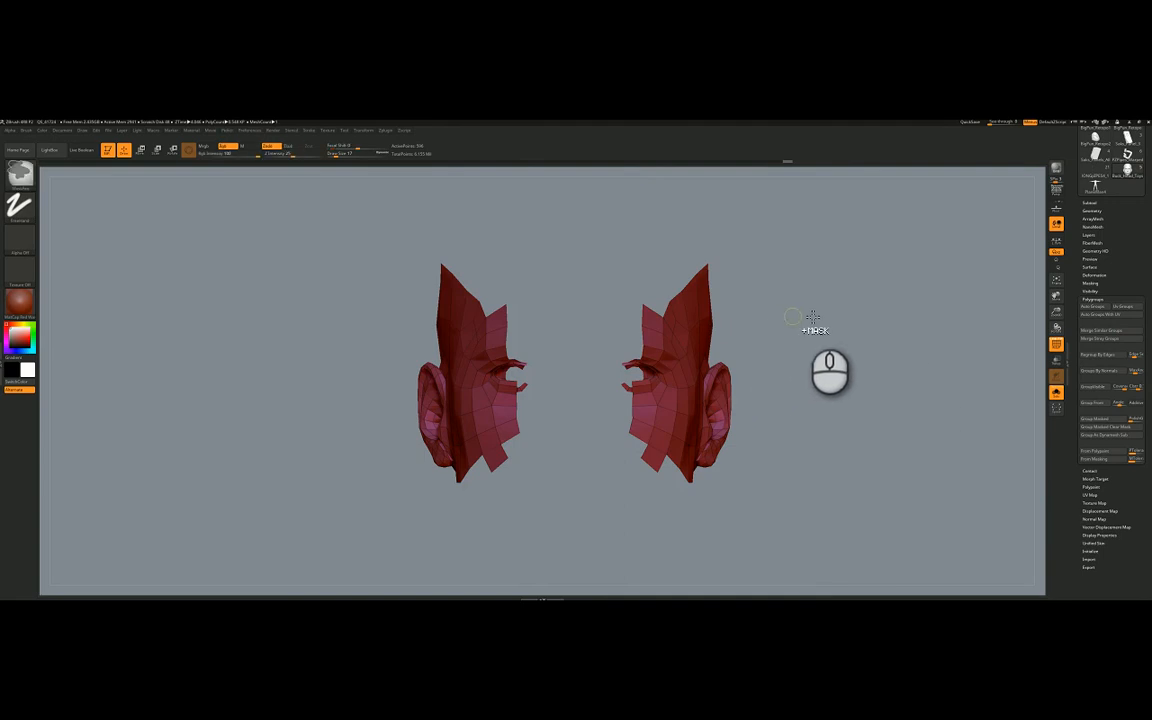
pyautogui.keyDown('ctrl'); pyautogui.keyDown('shift'); pyautogui.click(808, 317); pyautogui.keyUp('shift'); pyautogui.keyUp('ctrl')
pyautogui.moveTo(649, 339); pyautogui.dragTo(671, 341, button='right')
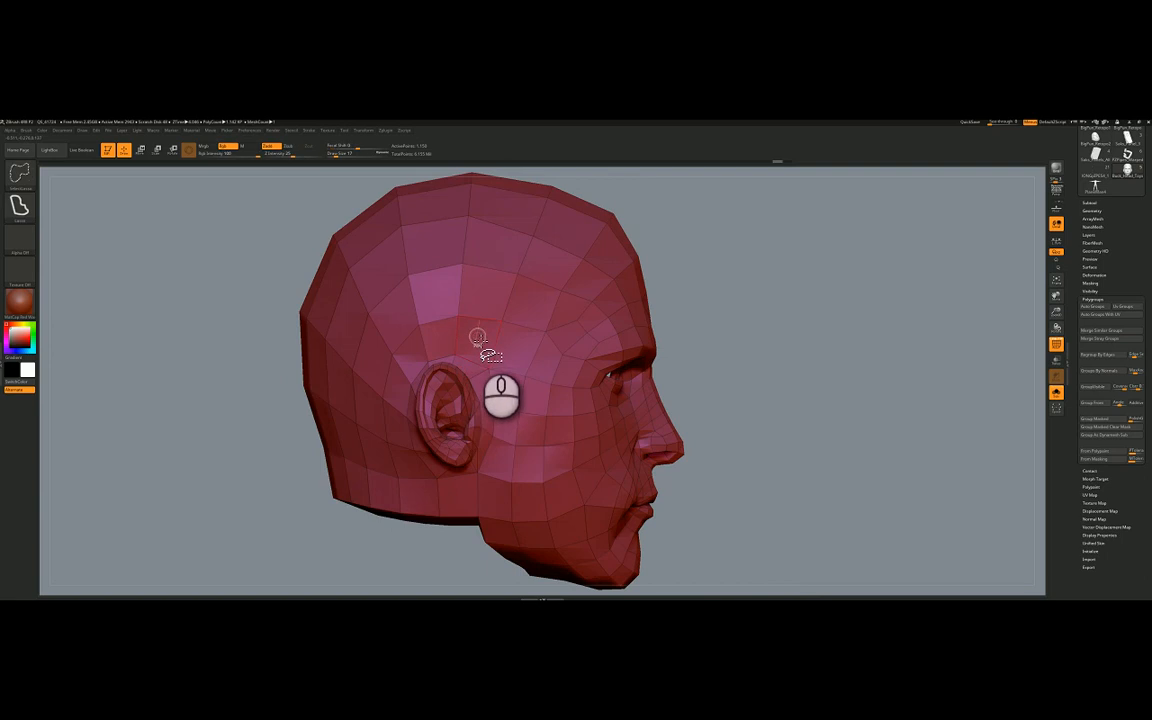
pyautogui.moveTo(478, 337)
pyautogui.keyDown('ctrl'); pyautogui.keyDown('shift'); pyautogui.mouseDown()
pyautogui.moveTo(415, 353)
pyautogui.moveTo(392, 406)
pyautogui.moveTo(405, 457)
pyautogui.moveTo(444, 493)
pyautogui.moveTo(503, 458)
pyautogui.moveTo(511, 409)
pyautogui.moveTo(552, 354)
pyautogui.mouseUp(); pyautogui.keyUp('shift'); pyautogui.keyUp('ctrl')
pyautogui.moveTo(715, 316)
pyautogui.mouseDown(button='right')
pyautogui.moveTo(677, 338)
pyautogui.moveTo(658, 393)
pyautogui.mouseUp(button='right')
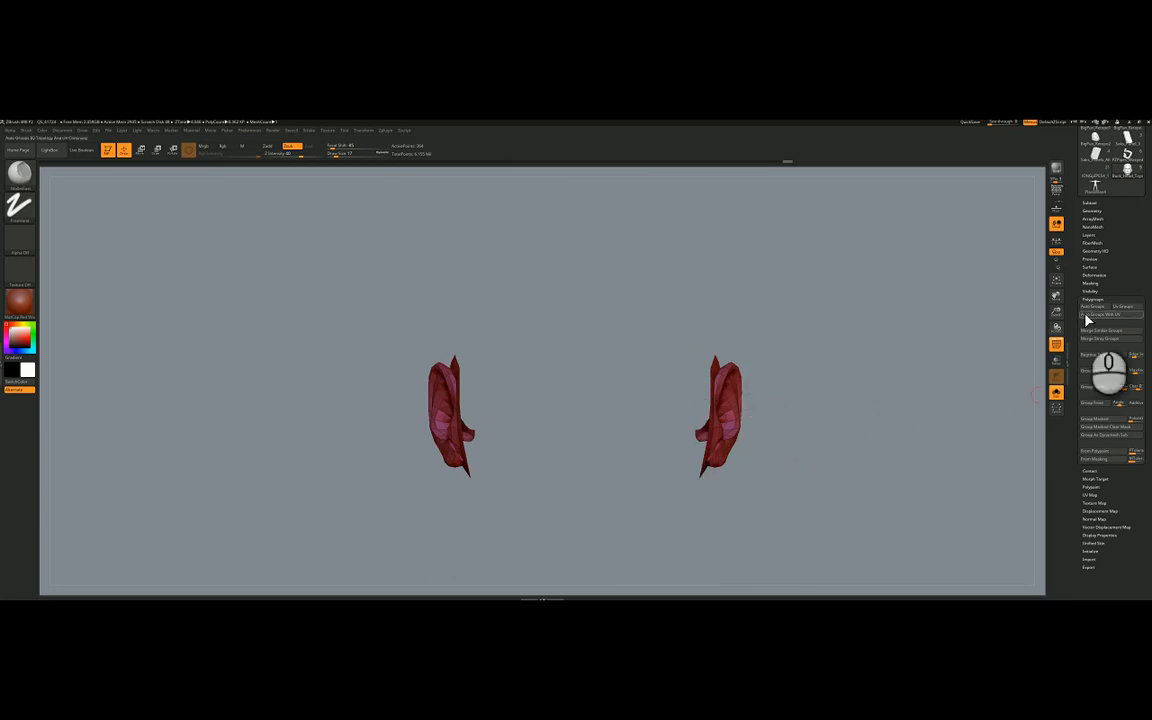
# - Assign the two visible ears to one shared polygroup with Group Visible, repeating the command to cycle the group colour
pyautogui.click(1096, 391)
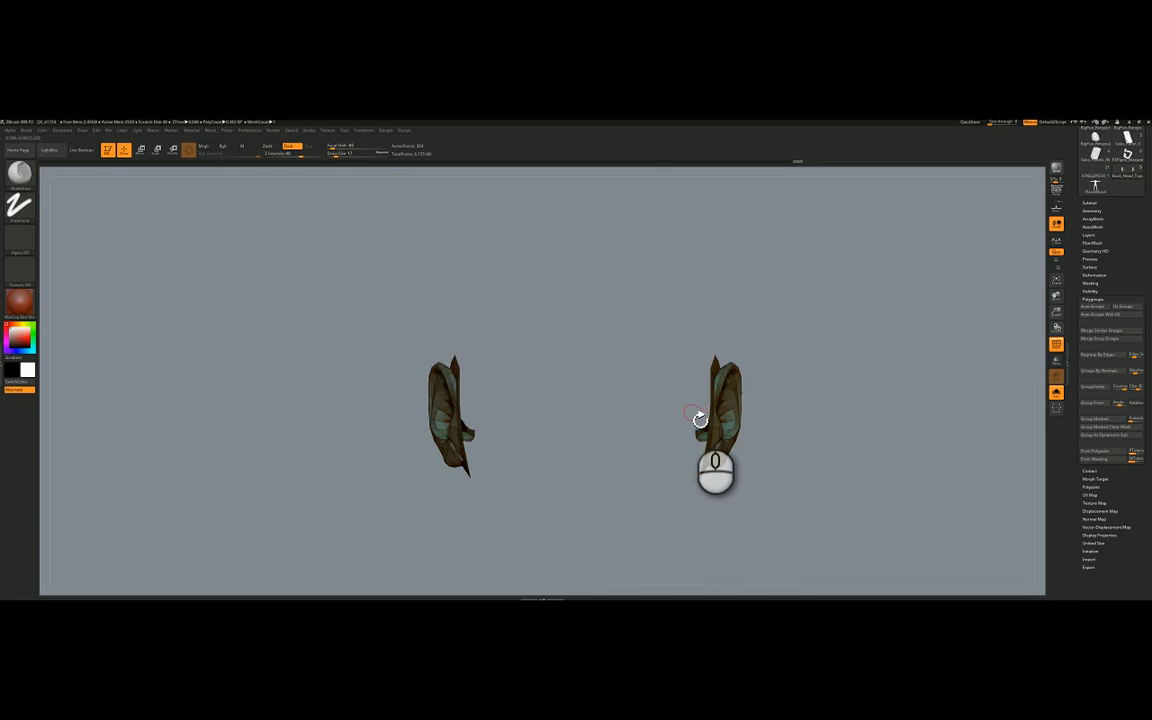
pyautogui.hotkey('ctrl', 'w')
pyautogui.hotkey('ctrl', 'w')
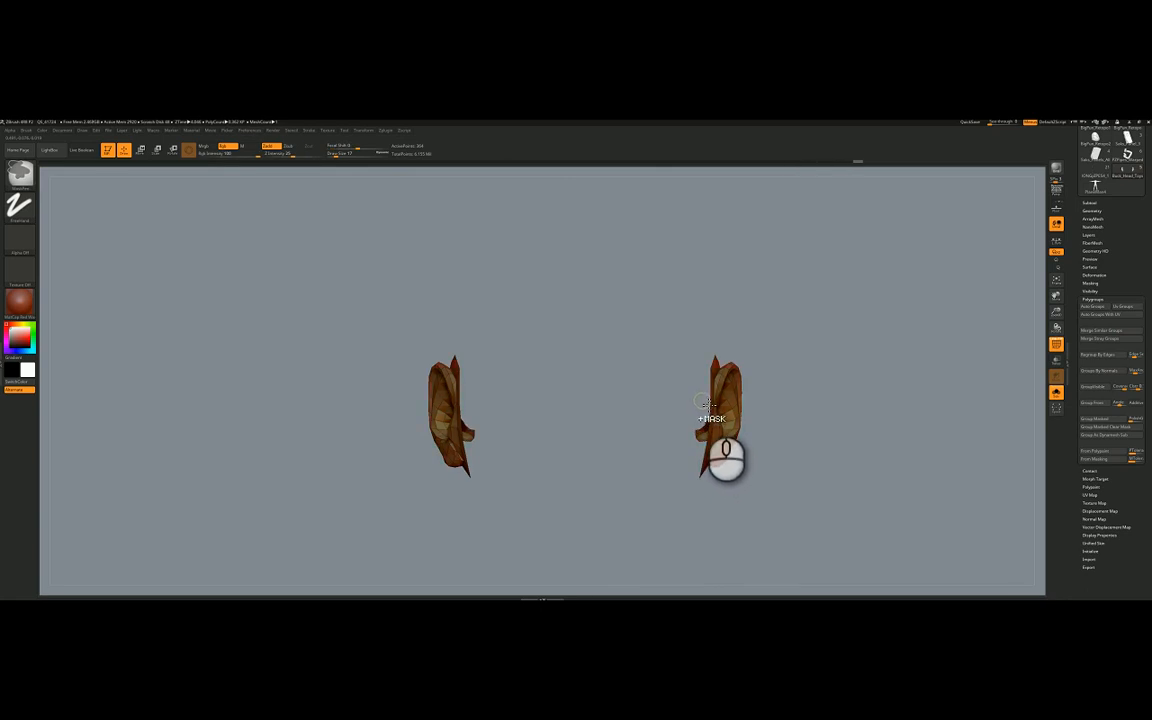
pyautogui.hotkey('ctrl', 'w')
pyautogui.hotkey('ctrl', 'w')
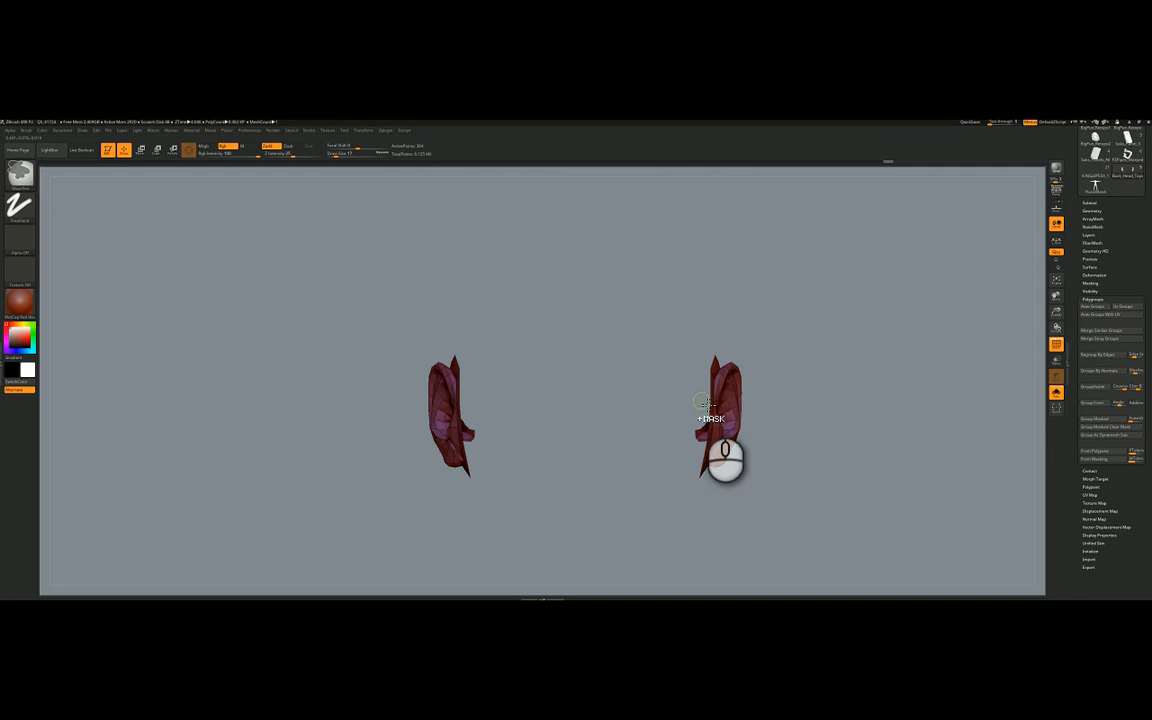
pyautogui.hotkey('ctrl', 'w')
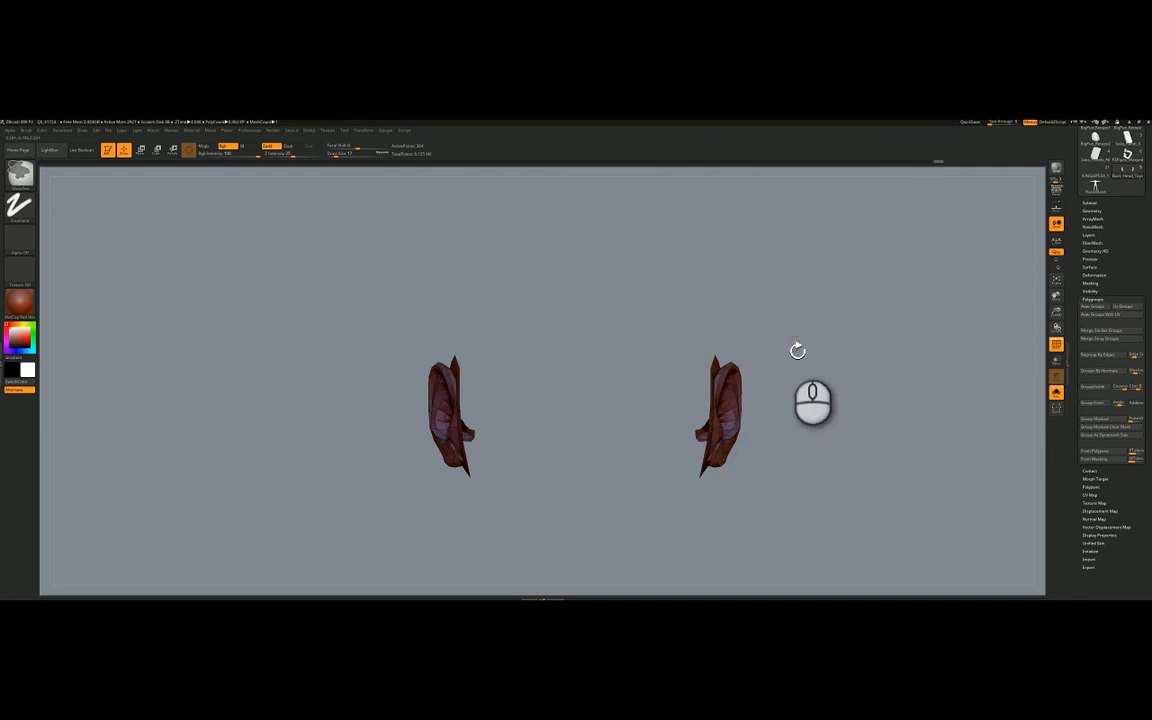
# - Split the two isolated ears into separate polygroups with Auto Groups and inspect them from several angles
pyautogui.moveTo(794, 347); pyautogui.dragTo(525, 399)
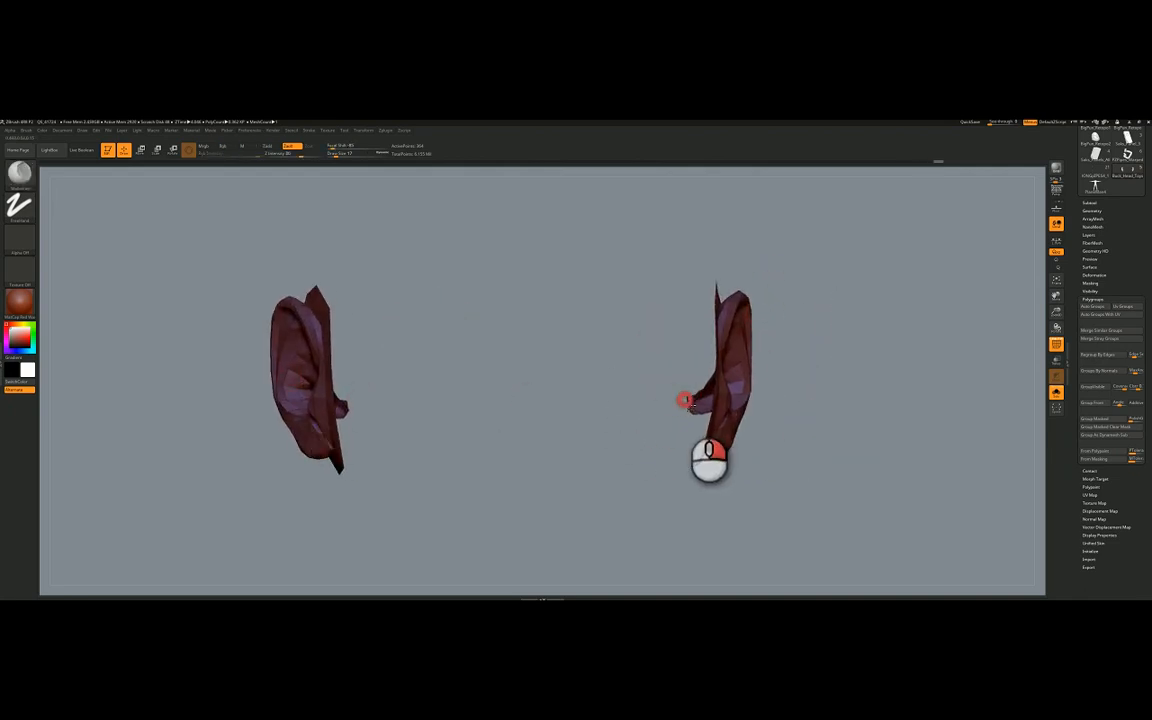
pyautogui.moveTo(684, 400); pyautogui.dragTo(700, 400)
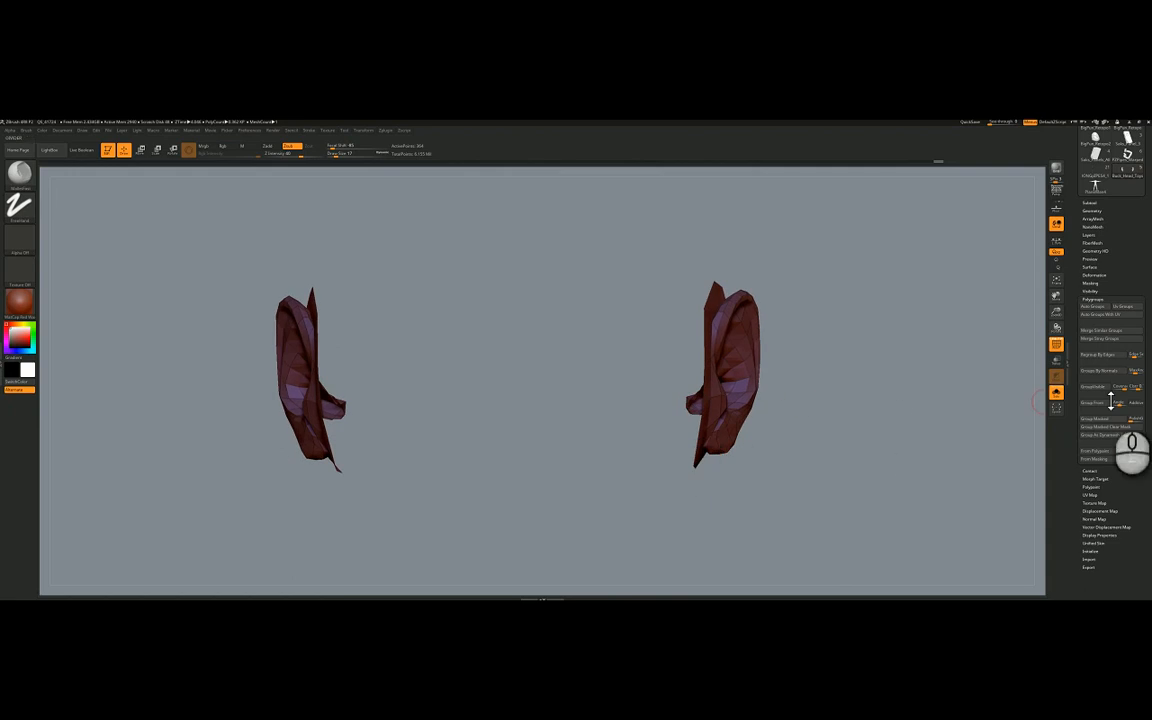
pyautogui.click(1097, 314)
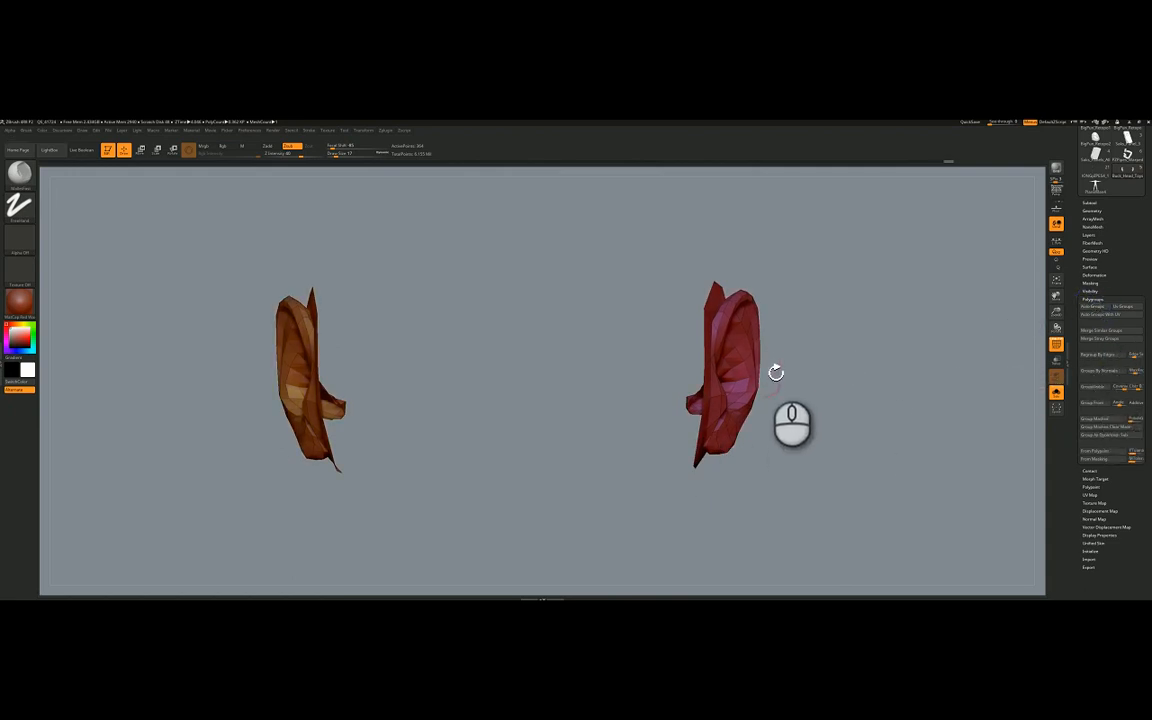
pyautogui.moveTo(777, 369); pyautogui.dragTo(760, 362)
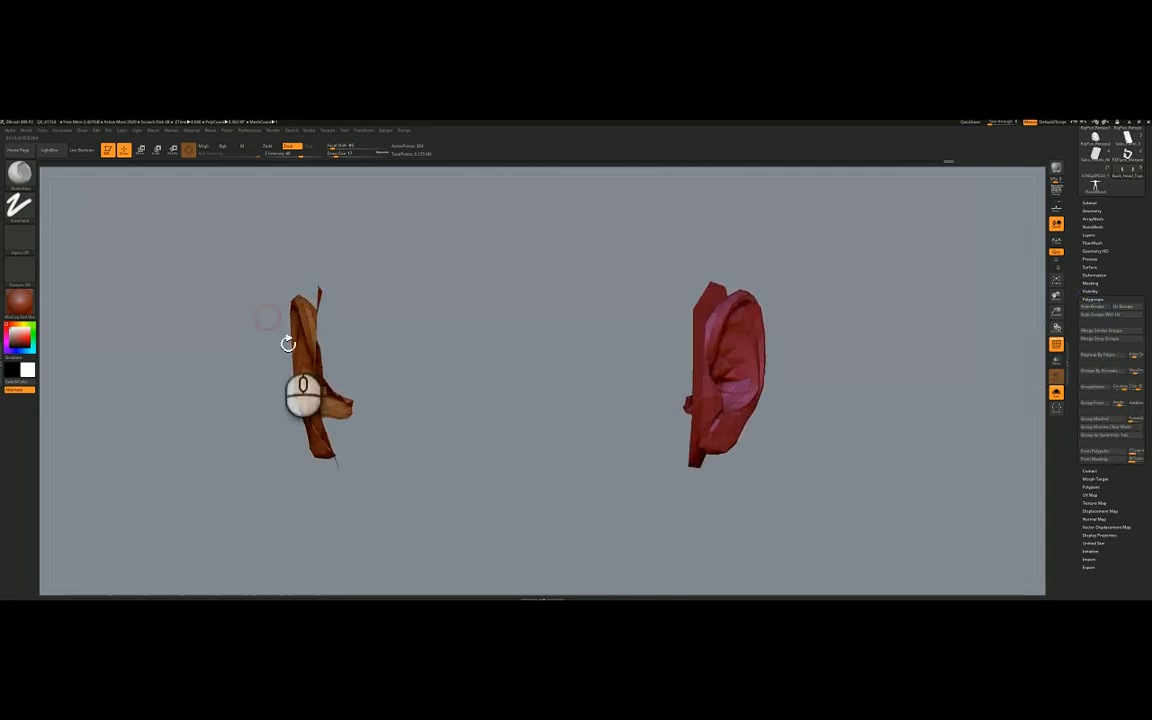
pyautogui.moveTo(491, 350); pyautogui.dragTo(512, 355)
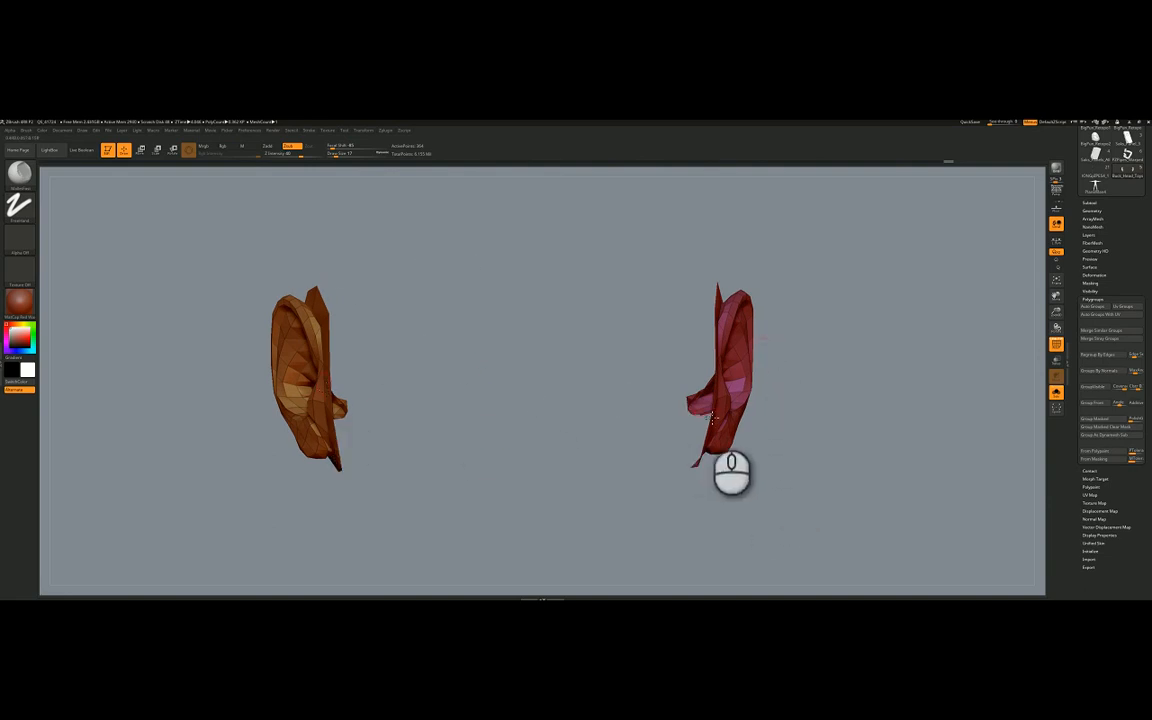
pyautogui.moveTo(486, 373); pyautogui.dragTo(509, 370)
pyautogui.moveTo(509, 370); pyautogui.dragTo(540, 373, button='right')
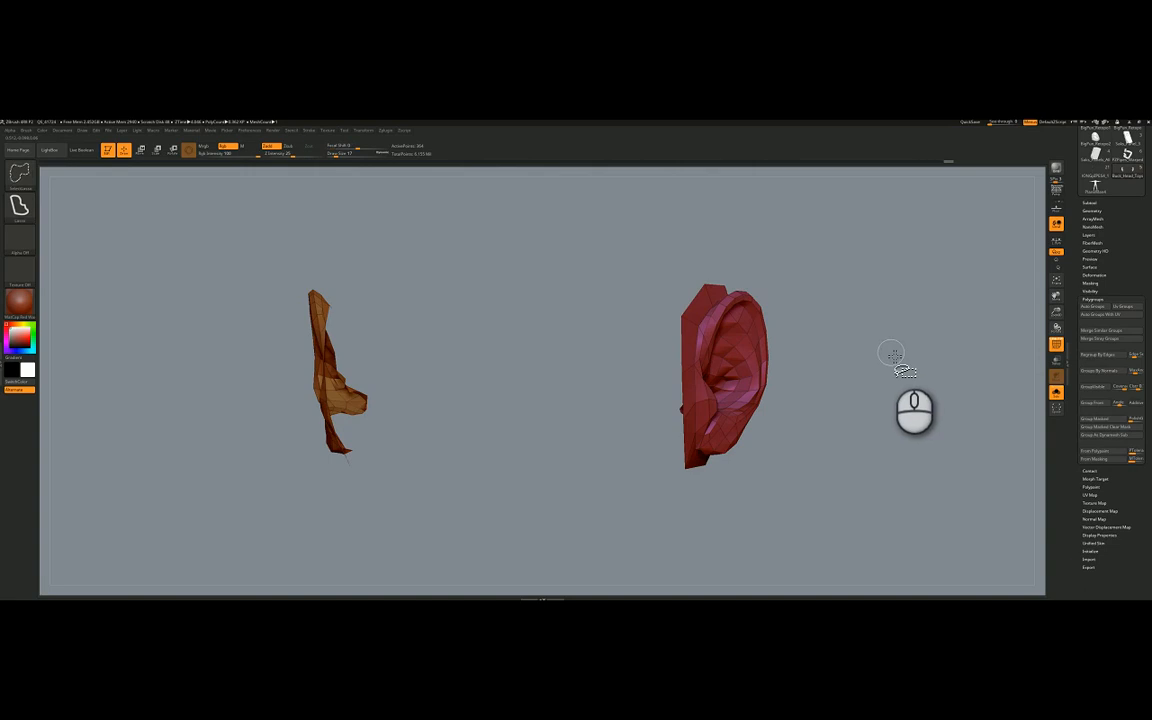
# - Unhide the whole head and view both ear polygroups from the front
pyautogui.keyDown('ctrl'); pyautogui.keyDown('shift'); pyautogui.click(896, 358); pyautogui.keyUp('shift'); pyautogui.keyUp('ctrl')
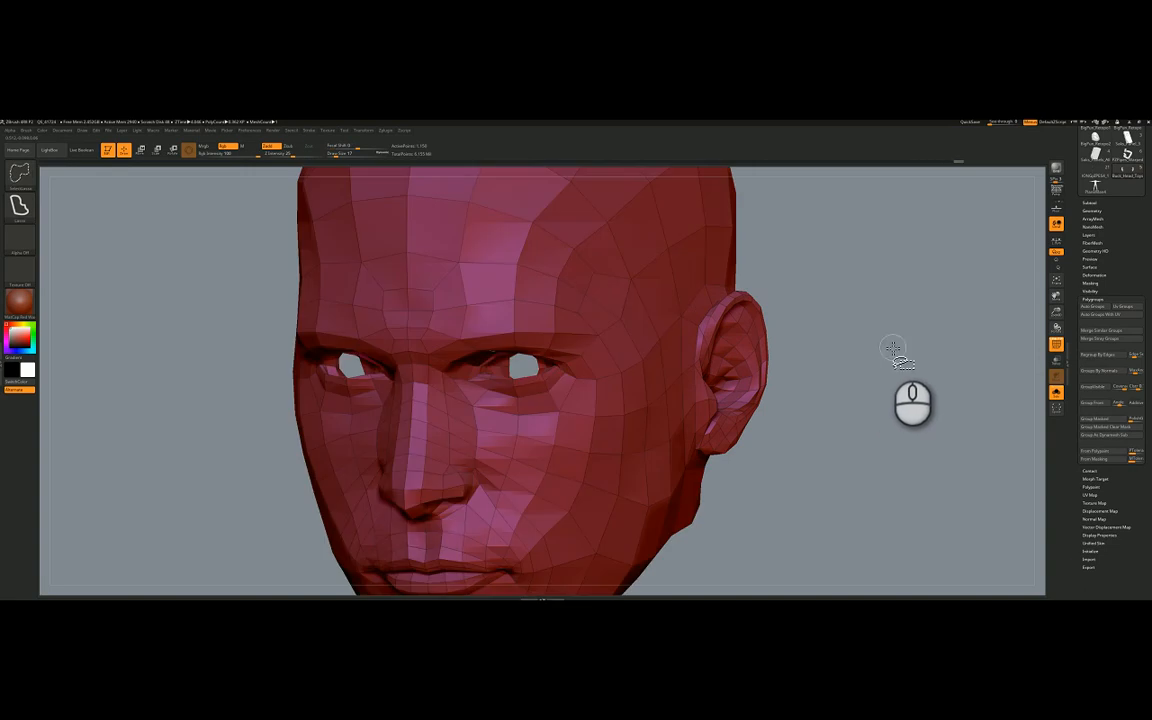
pyautogui.moveTo(764, 347); pyautogui.dragTo(707, 319)
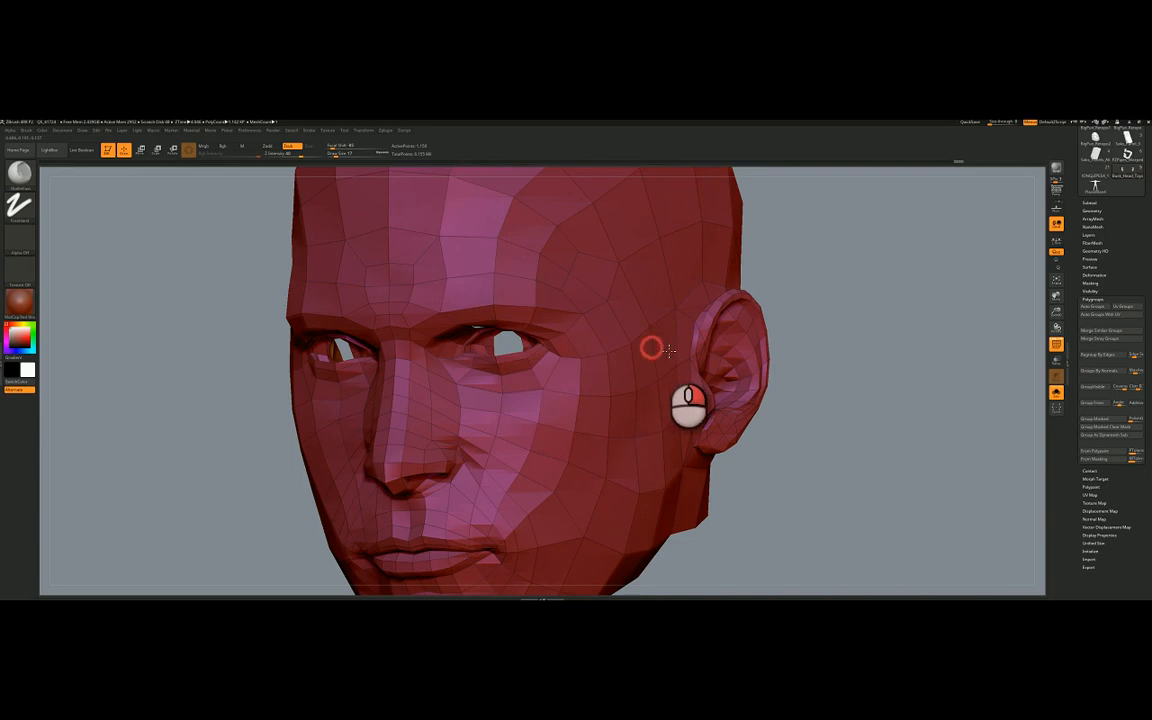
pyautogui.moveTo(669, 349)
pyautogui.mouseDown(button='right')
pyautogui.moveTo(655, 350)
pyautogui.moveTo(690, 341)
pyautogui.mouseUp(button='right')
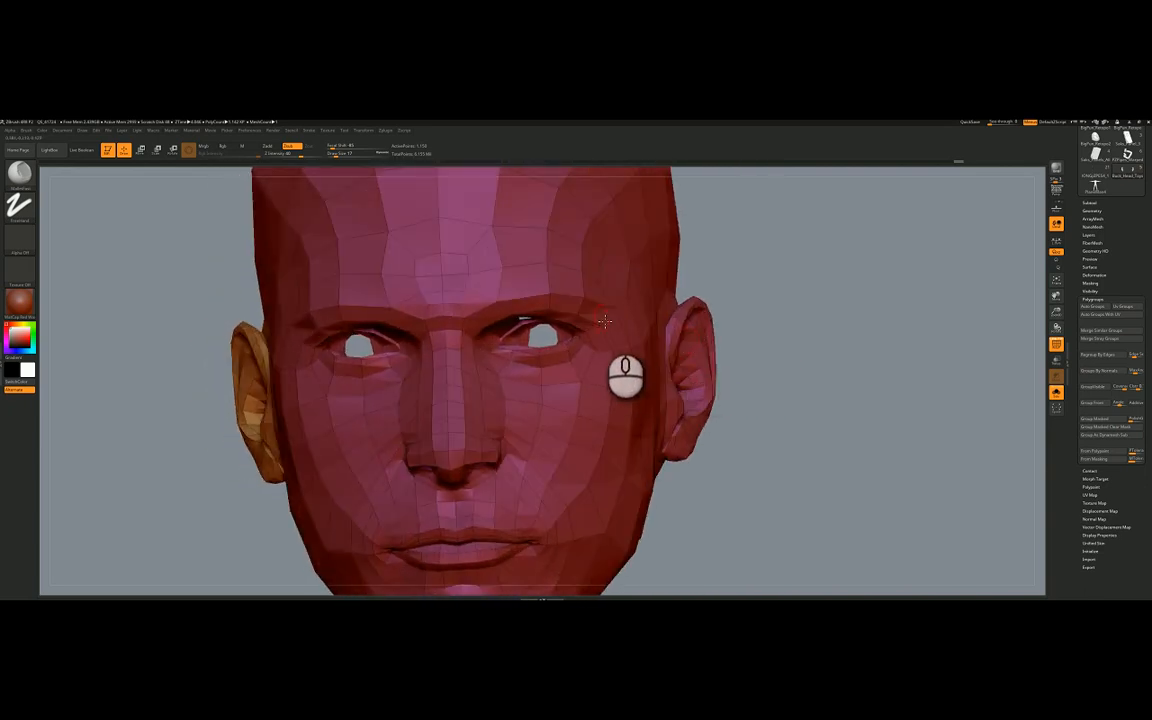
pyautogui.keyDown('ctrl'); pyautogui.moveTo(677, 361); pyautogui.dragTo(724, 330, button='right'); pyautogui.keyUp('ctrl')
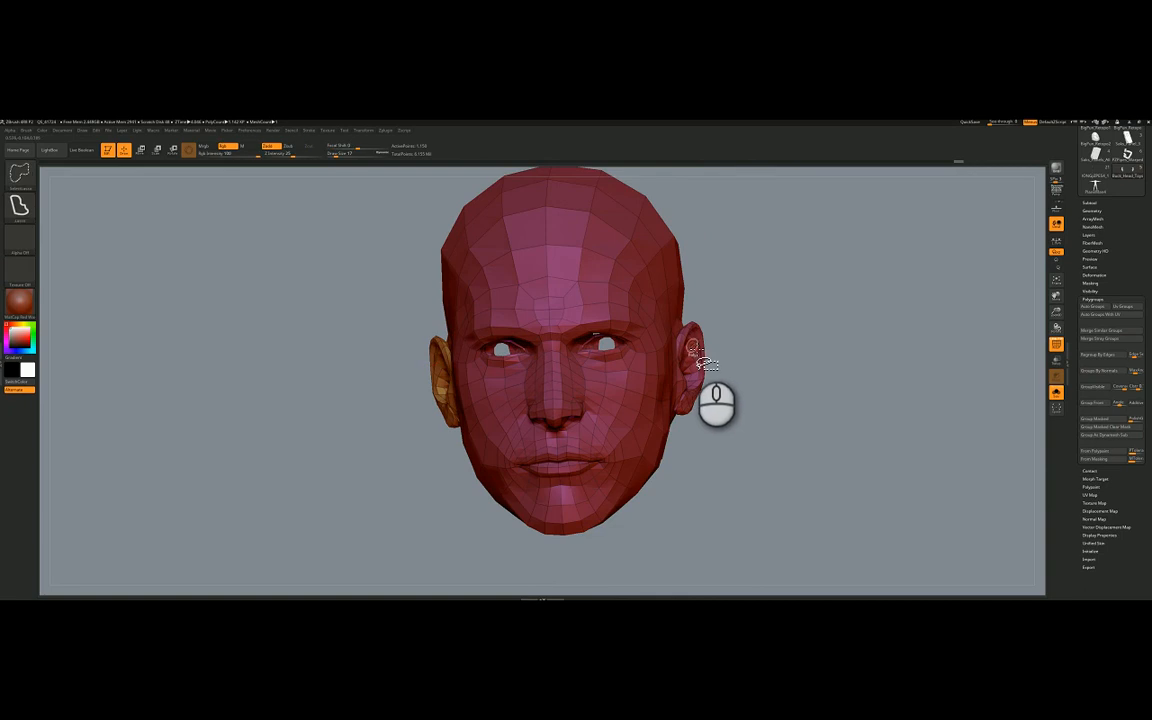
# - Isolate a single ear by its polygroup to check it, and bring the whole head back into view
pyautogui.keyDown('ctrl'); pyautogui.keyDown('shift'); pyautogui.click(693, 350); pyautogui.keyUp('shift'); pyautogui.keyUp('ctrl')
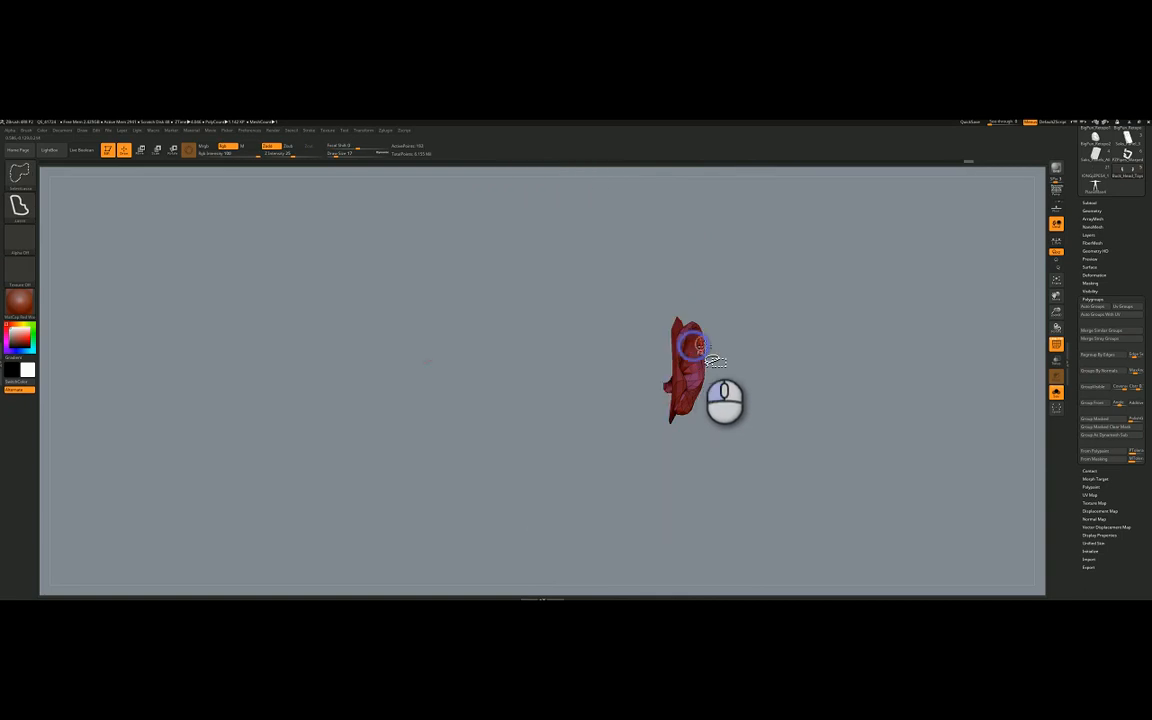
pyautogui.moveTo(766, 329); pyautogui.dragTo(732, 332)
pyautogui.moveTo(732, 332); pyautogui.dragTo(751, 367, button='right')
pyautogui.keyDown('ctrl'); pyautogui.keyDown('shift'); pyautogui.click(773, 334); pyautogui.keyUp('shift'); pyautogui.keyUp('ctrl')
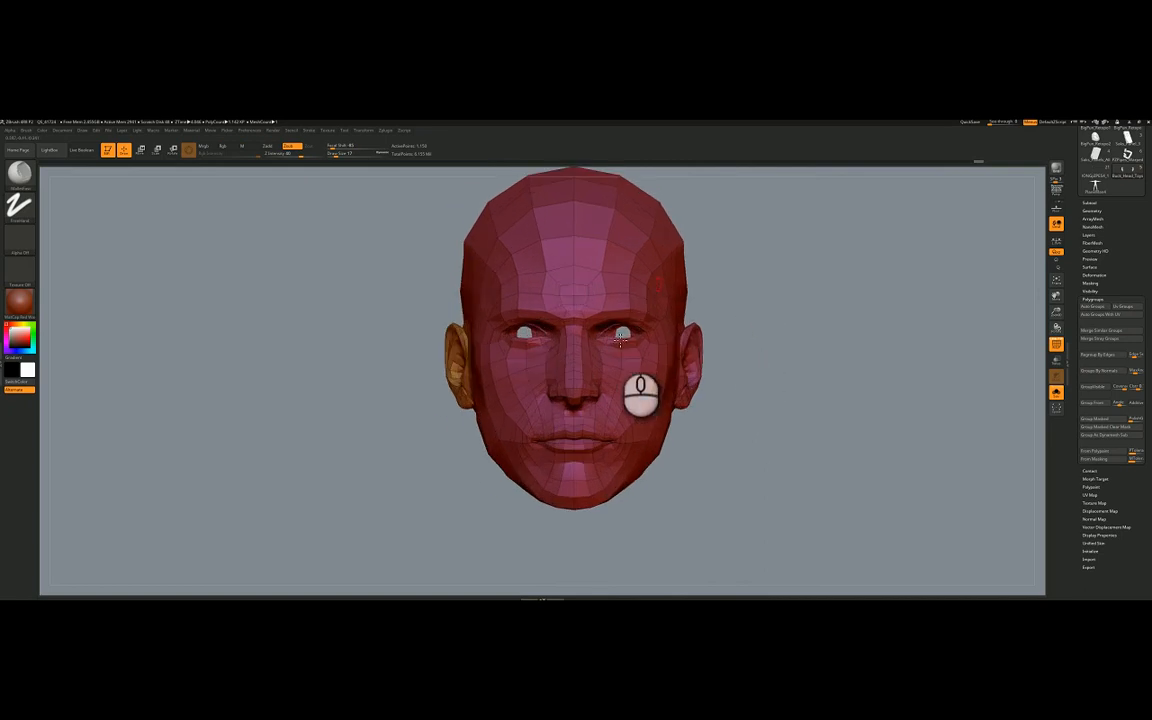
# - Isolate the areas around both eyes with lasso selections, starting from the side view of the head
pyautogui.moveTo(618, 326); pyautogui.dragTo(645, 333)
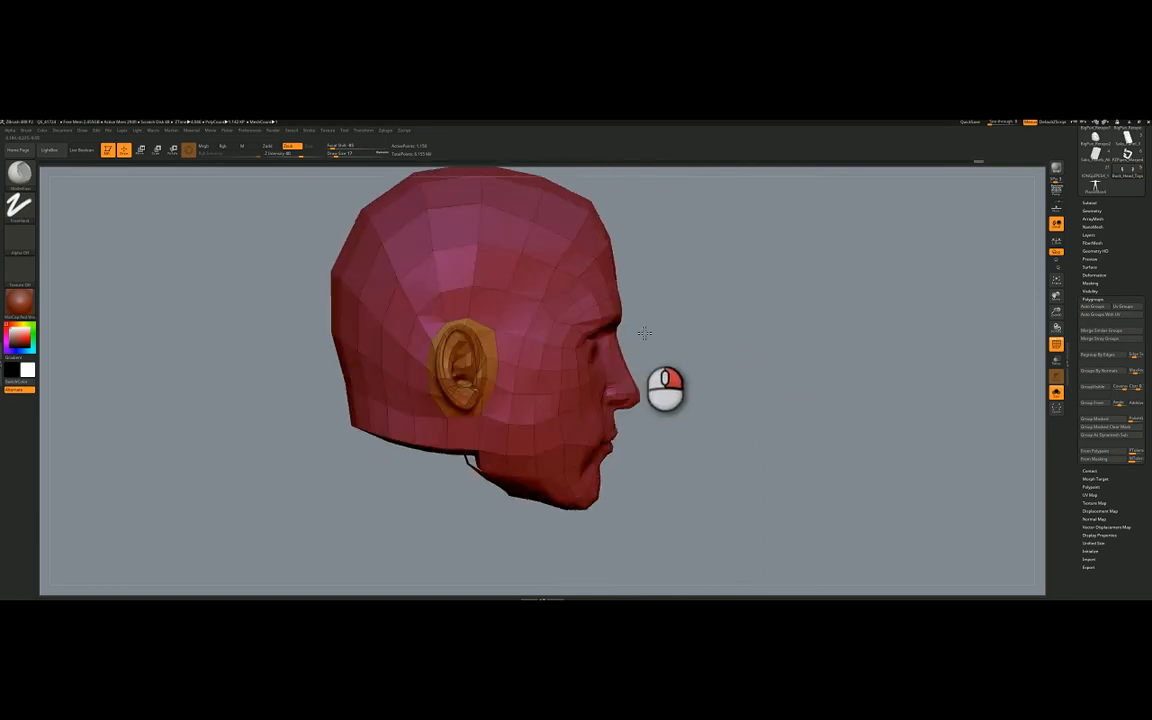
pyautogui.moveTo(645, 333); pyautogui.dragTo(706, 309, button='right')
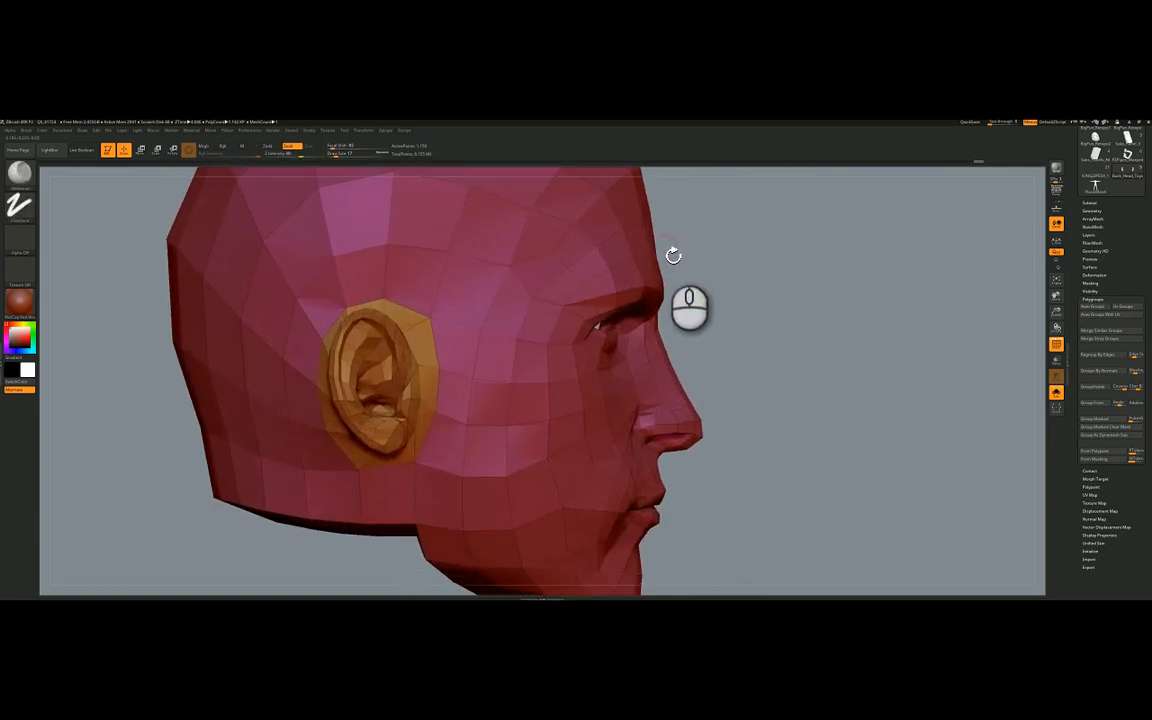
pyautogui.moveTo(705, 267)
pyautogui.keyDown('ctrl'); pyautogui.keyDown('shift'); pyautogui.mouseDown()
pyautogui.moveTo(605, 270)
pyautogui.moveTo(553, 385)
pyautogui.moveTo(730, 340)
pyautogui.mouseUp(); pyautogui.keyUp('shift'); pyautogui.keyUp('ctrl')
pyautogui.moveTo(743, 316)
pyautogui.keyDown('shift'); pyautogui.mouseDown(button='right')
pyautogui.moveTo(692, 309)
pyautogui.moveTo(687, 328)
pyautogui.moveTo(695, 291)
pyautogui.mouseUp(button='right'); pyautogui.keyUp('shift')
pyautogui.moveTo(717, 274)
pyautogui.keyDown('ctrl'); pyautogui.keyDown('shift'); pyautogui.mouseDown()
pyautogui.moveTo(643, 263)
pyautogui.moveTo(566, 282)
pyautogui.moveTo(556, 322)
pyautogui.moveTo(611, 388)
pyautogui.moveTo(659, 404)
pyautogui.moveTo(741, 406)
pyautogui.moveTo(760, 302)
pyautogui.mouseUp(); pyautogui.keyUp('shift'); pyautogui.keyUp('ctrl')
pyautogui.moveTo(789, 298)
pyautogui.mouseDown(button='right')
pyautogui.moveTo(776, 288)
pyautogui.moveTo(743, 343)
pyautogui.moveTo(784, 293)
pyautogui.moveTo(769, 293)
pyautogui.moveTo(827, 289)
pyautogui.mouseUp(button='right')
pyautogui.hotkey('ctrl', 'shift')
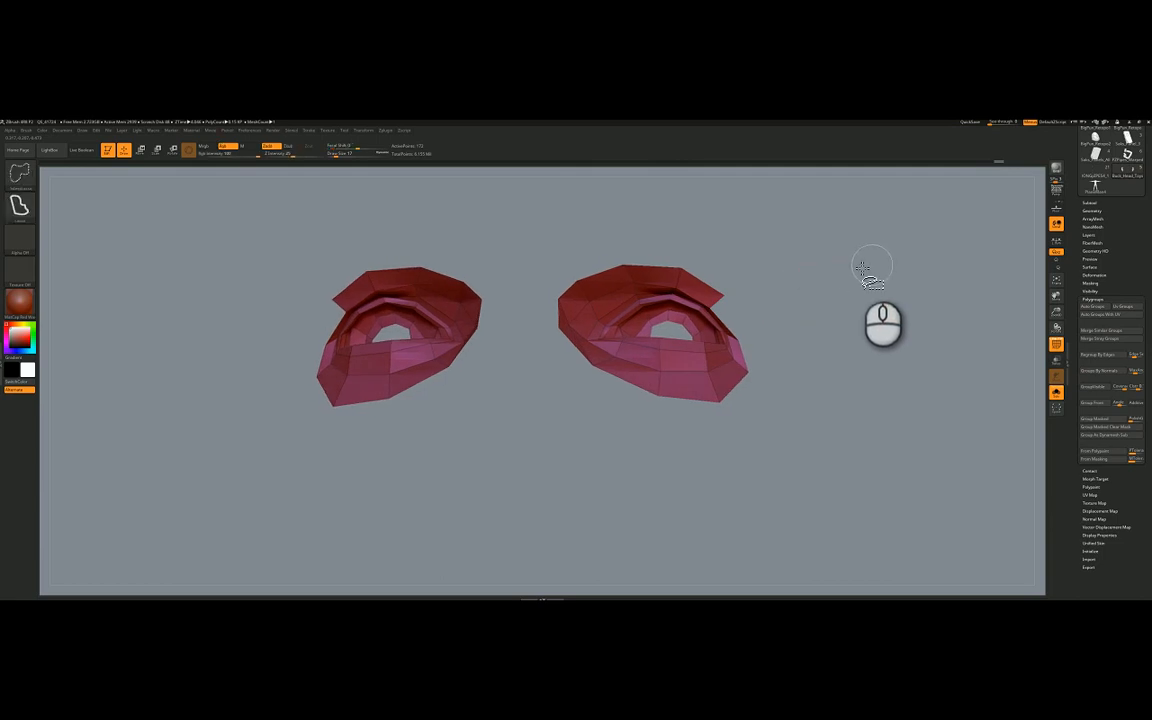
# - Invert the visibility to inspect the head without the eye areas, and invert back to the isolated eye areas
pyautogui.moveTo(845, 263)
pyautogui.keyDown('ctrl'); pyautogui.keyDown('shift'); pyautogui.mouseDown()
pyautogui.moveTo(893, 298)
pyautogui.moveTo(838, 326)
pyautogui.mouseUp(); pyautogui.keyUp('shift'); pyautogui.keyUp('ctrl')
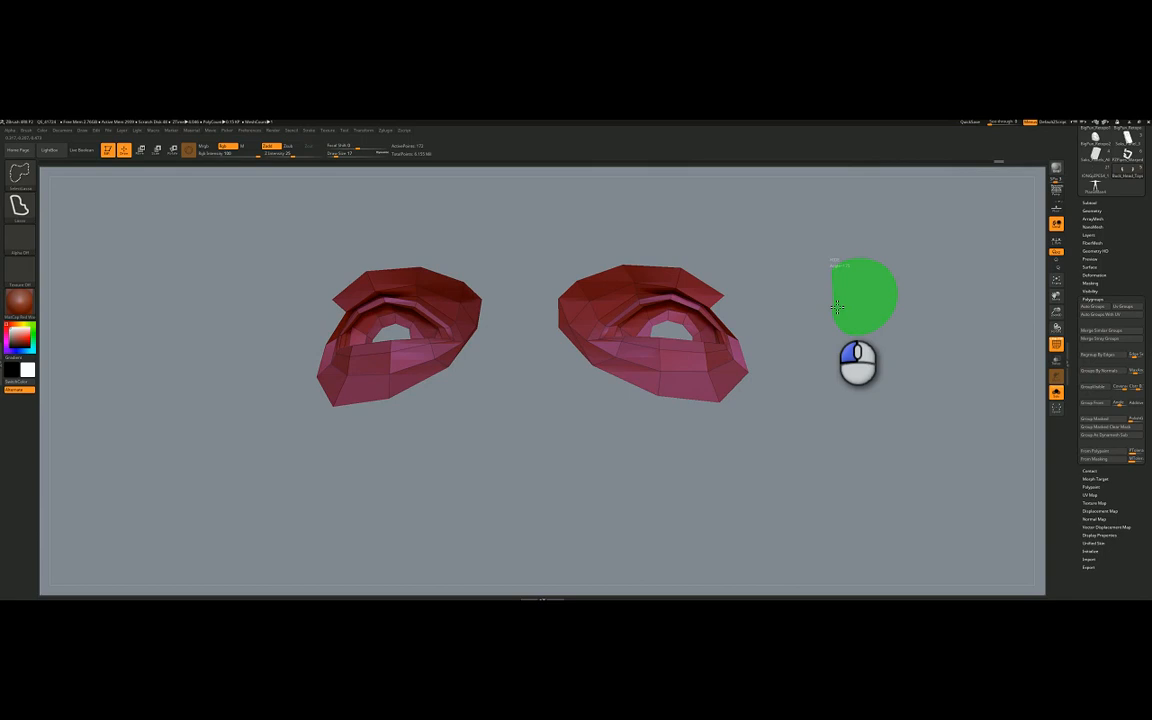
pyautogui.keyDown('ctrl'); pyautogui.keyDown('shift'); pyautogui.moveTo(858, 309); pyautogui.dragTo(862, 312); pyautogui.keyUp('shift'); pyautogui.keyUp('ctrl')
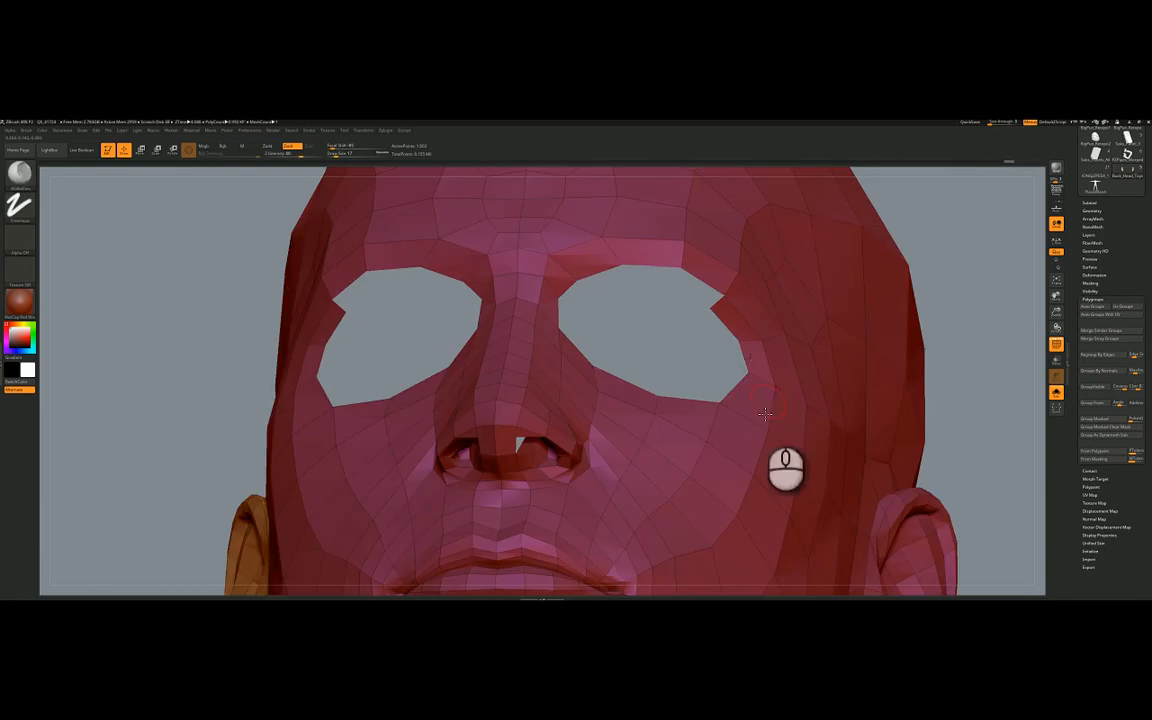
pyautogui.moveTo(684, 305); pyautogui.dragTo(643, 364, button='right')
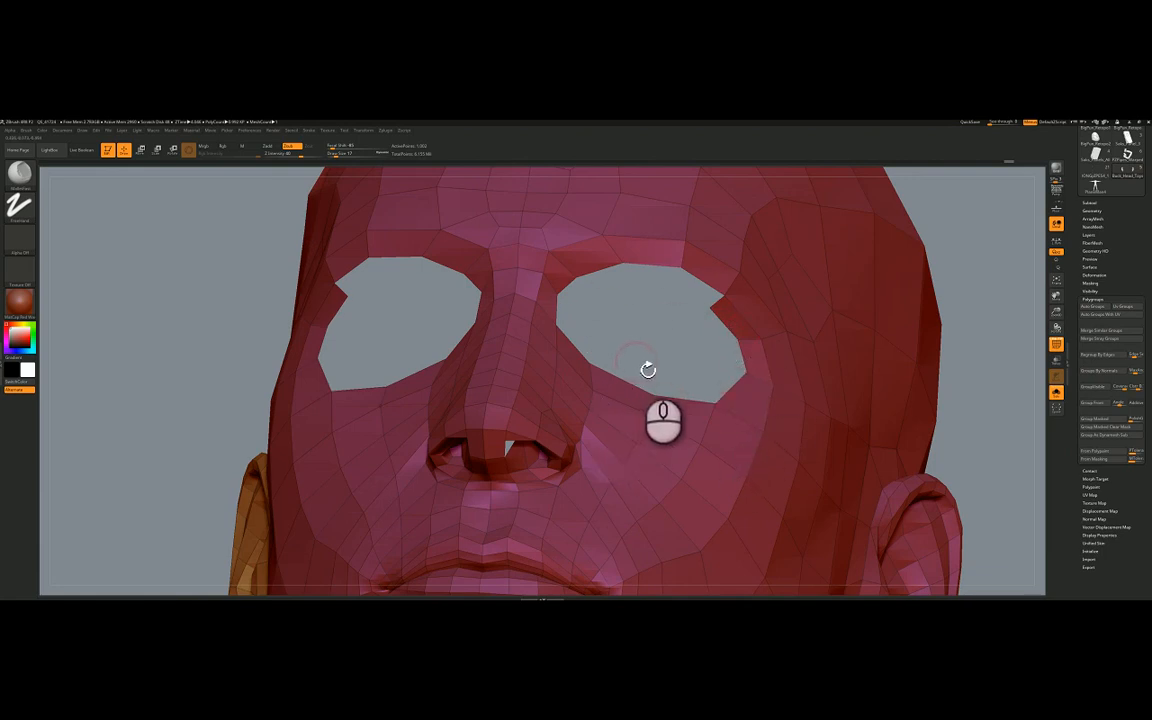
pyautogui.moveTo(728, 309); pyautogui.dragTo(986, 243, button='right')
pyautogui.hotkey('ctrl', 'shift')
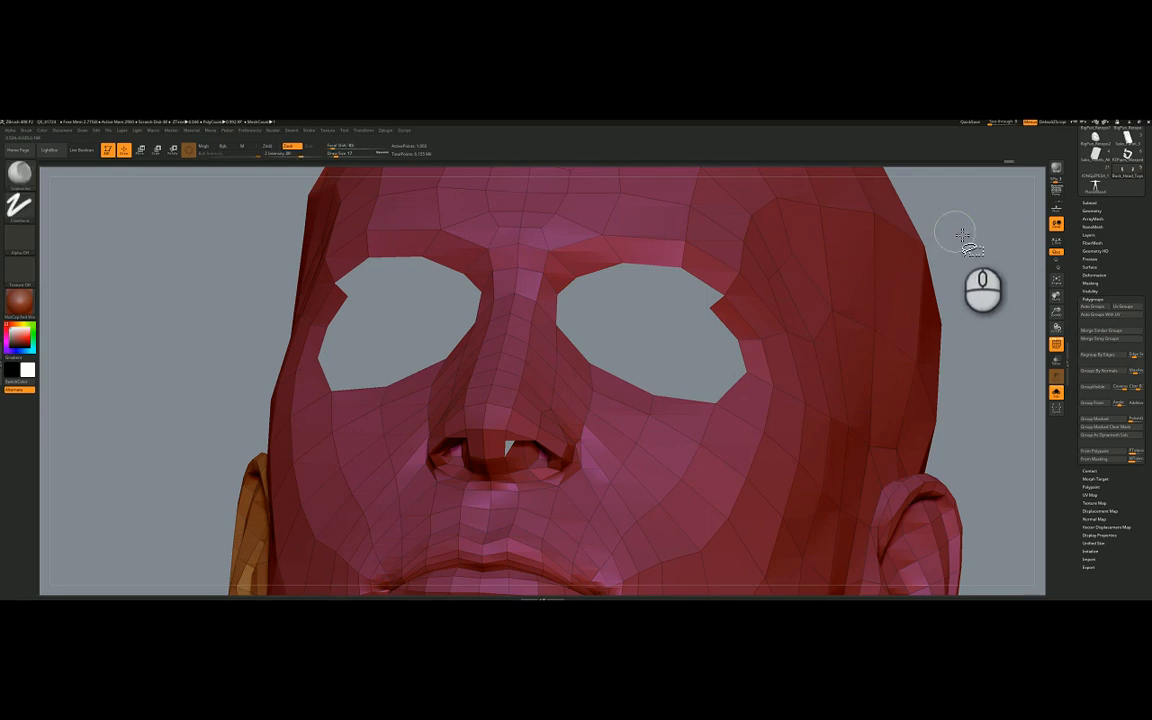
pyautogui.hotkey('ctrl', 'shift')
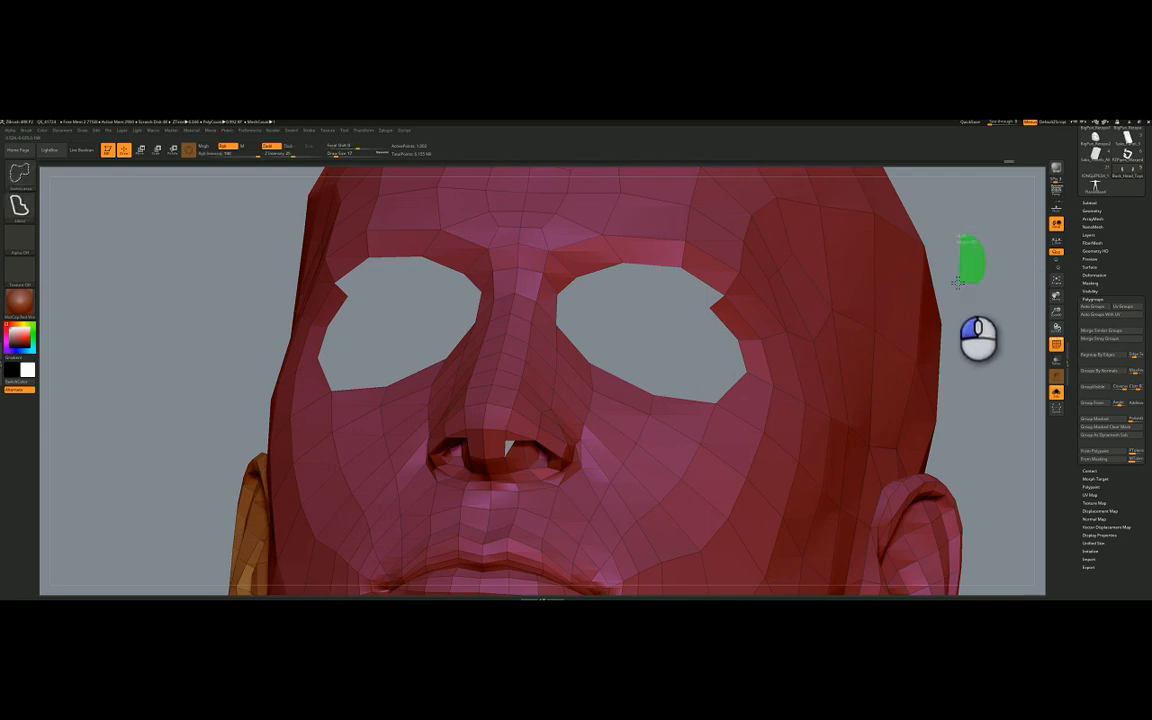
pyautogui.keyDown('ctrl'); pyautogui.keyDown('shift'); pyautogui.click(972, 252); pyautogui.keyUp('shift'); pyautogui.keyUp('ctrl')
# - Hide the excess brow and inner-corner polygons around the isolated eye areas with subtractive lasso selections
pyautogui.moveTo(657, 311)
pyautogui.mouseDown(button='right')
pyautogui.moveTo(668, 284)
pyautogui.moveTo(653, 343)
pyautogui.moveTo(663, 328)
pyautogui.mouseUp(button='right')
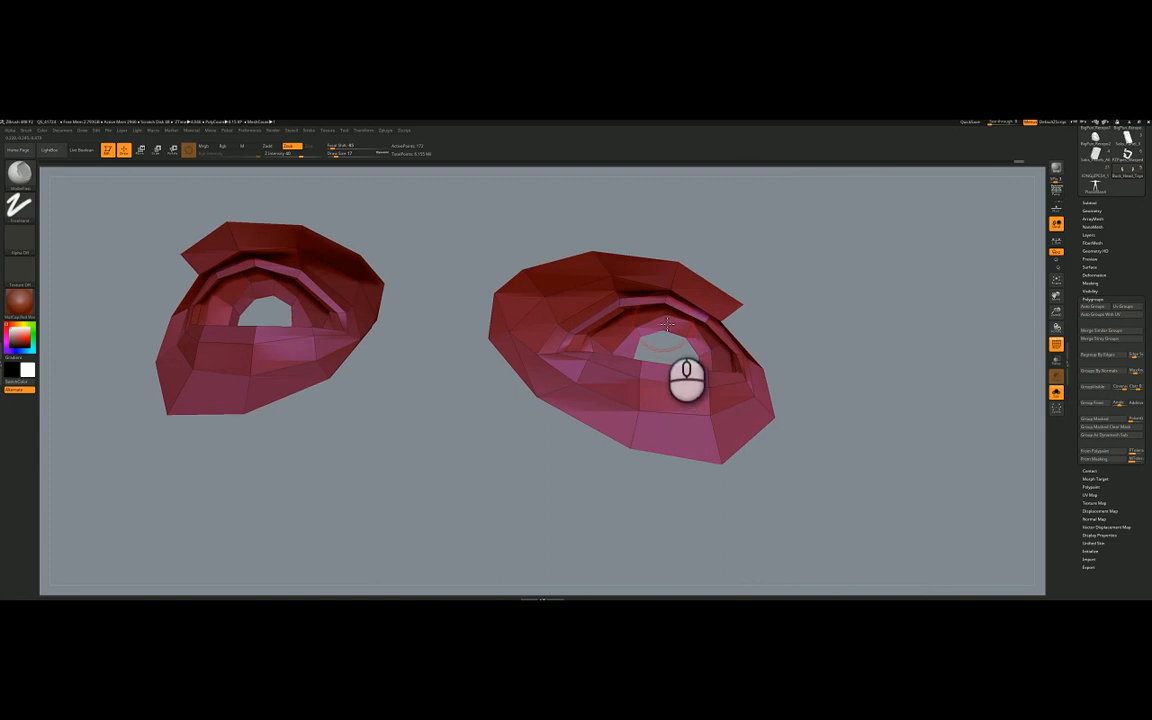
pyautogui.hotkey('ctrl', 'shift')
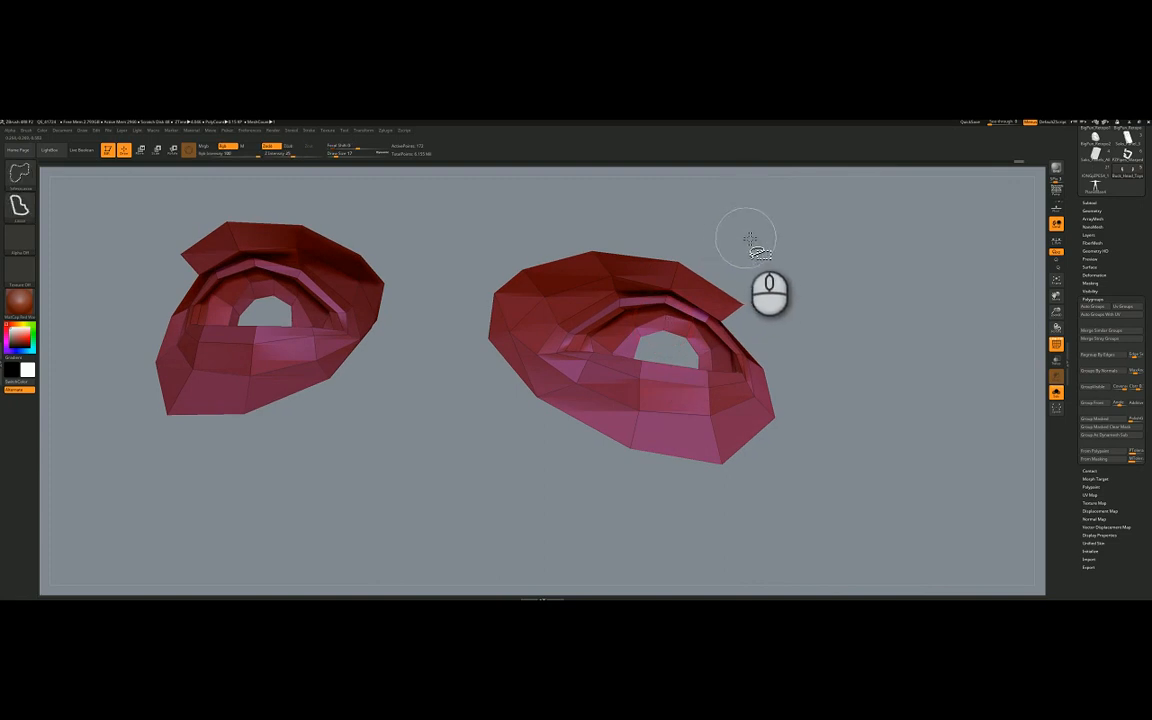
pyautogui.keyDown('ctrl'); pyautogui.keyDown('shift'); pyautogui.moveTo(714, 231); pyautogui.dragTo(673, 250); pyautogui.keyUp('shift'); pyautogui.keyUp('ctrl')
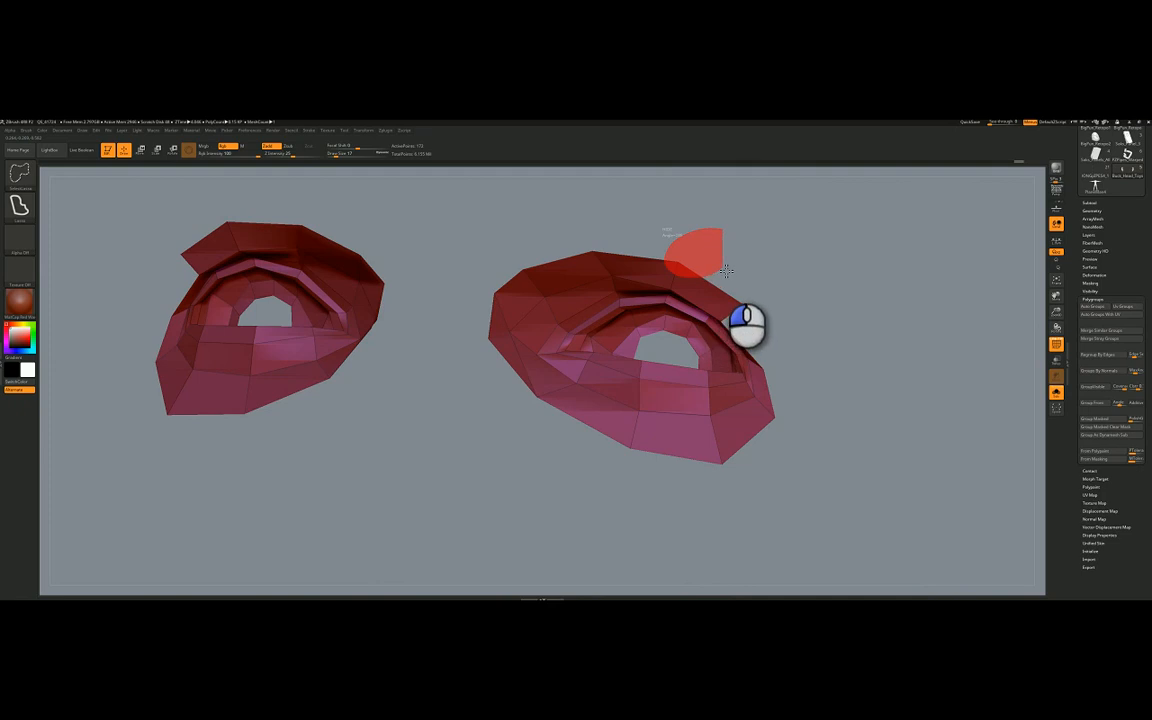
pyautogui.keyDown('ctrl'); pyautogui.keyDown('alt'); pyautogui.keyDown('shift'); pyautogui.moveTo(734, 267); pyautogui.dragTo(735, 268); pyautogui.keyUp('shift'); pyautogui.keyUp('alt'); pyautogui.keyUp('ctrl')
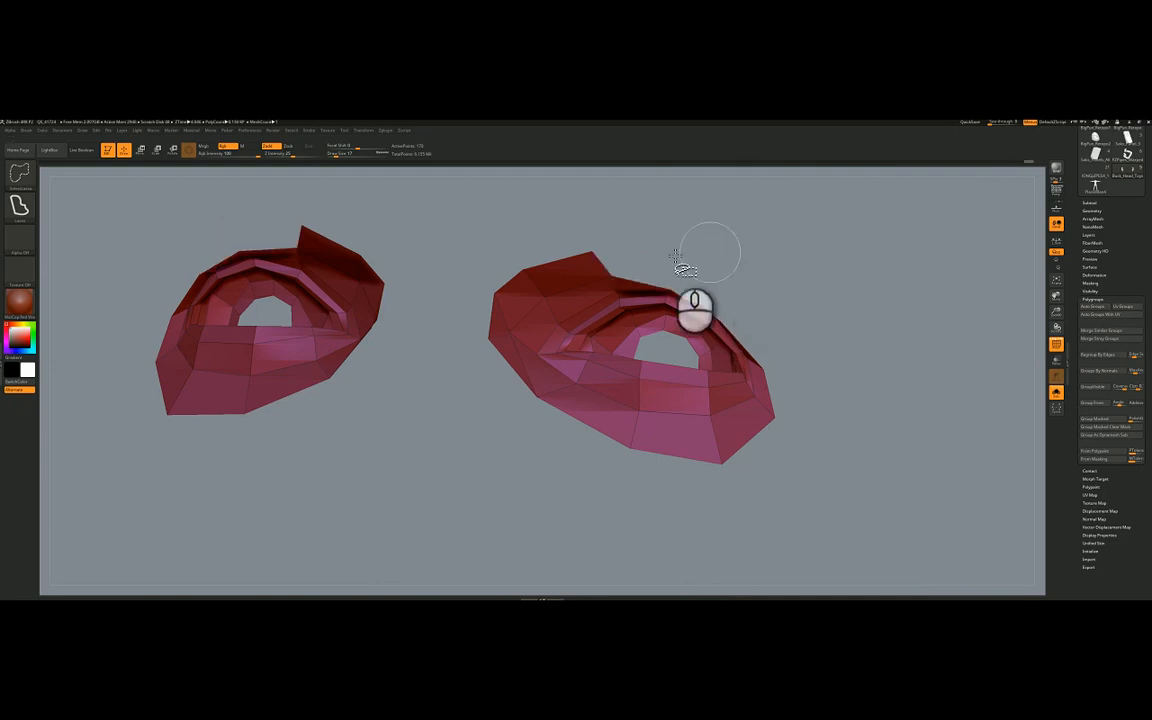
pyautogui.moveTo(604, 228); pyautogui.dragTo(590, 211, button='right')
pyautogui.moveTo(600, 208)
pyautogui.keyDown('ctrl'); pyautogui.keyDown('shift'); pyautogui.mouseDown()
pyautogui.moveTo(586, 212)
pyautogui.moveTo(590, 242)
pyautogui.moveTo(635, 216)
pyautogui.moveTo(600, 215)
pyautogui.mouseUp(); pyautogui.keyUp('shift'); pyautogui.keyUp('ctrl')
pyautogui.moveTo(471, 268)
pyautogui.keyDown('ctrl'); pyautogui.keyDown('alt'); pyautogui.keyDown('shift'); pyautogui.mouseDown()
pyautogui.moveTo(521, 281)
pyautogui.moveTo(532, 225)
pyautogui.moveTo(500, 245)
pyautogui.mouseUp(); pyautogui.keyUp('shift'); pyautogui.keyUp('alt'); pyautogui.keyUp('ctrl')
pyautogui.moveTo(493, 338)
pyautogui.mouseDown(button='right')
pyautogui.moveTo(491, 355)
pyautogui.moveTo(514, 331)
pyautogui.moveTo(514, 356)
pyautogui.moveTo(514, 331)
pyautogui.moveTo(514, 348)
pyautogui.moveTo(496, 337)
pyautogui.moveTo(509, 321)
pyautogui.moveTo(579, 349)
pyautogui.moveTo(574, 290)
pyautogui.moveTo(582, 315)
pyautogui.moveTo(376, 384)
pyautogui.mouseUp(button='right')
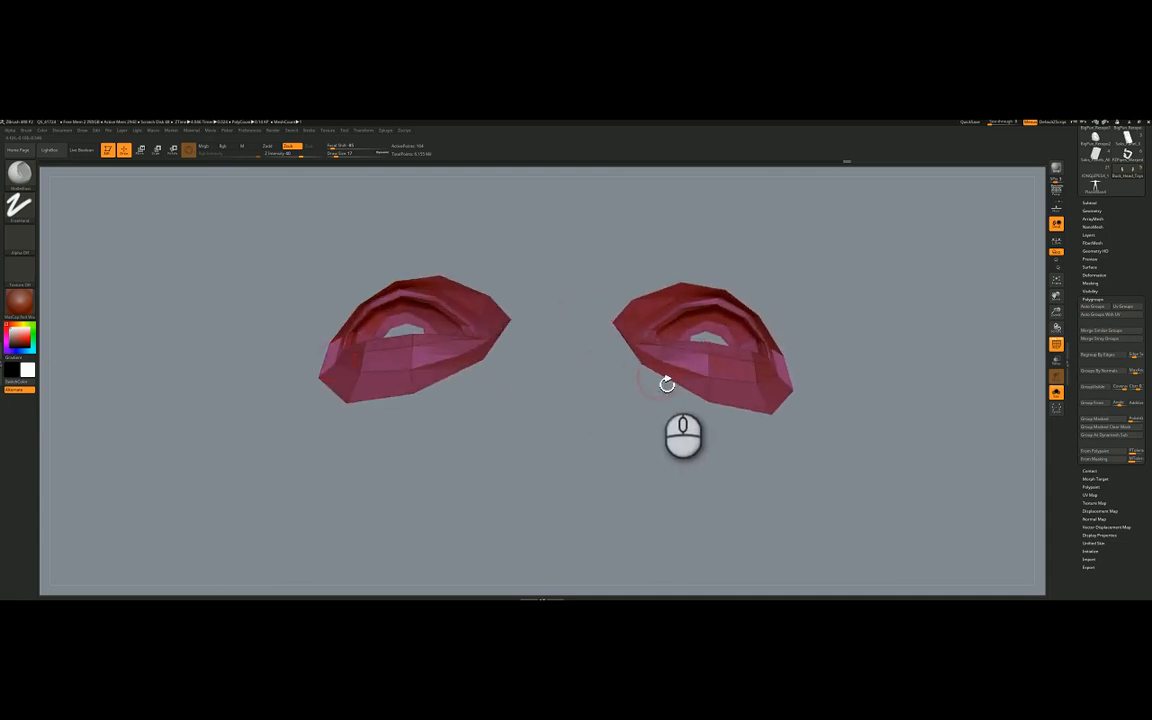
# - Assign both visible eye areas to their own shared polygroup with Group Visible, repeating it to change the colour
pyautogui.keyDown('ctrl'); pyautogui.click(720, 387); pyautogui.keyUp('ctrl')
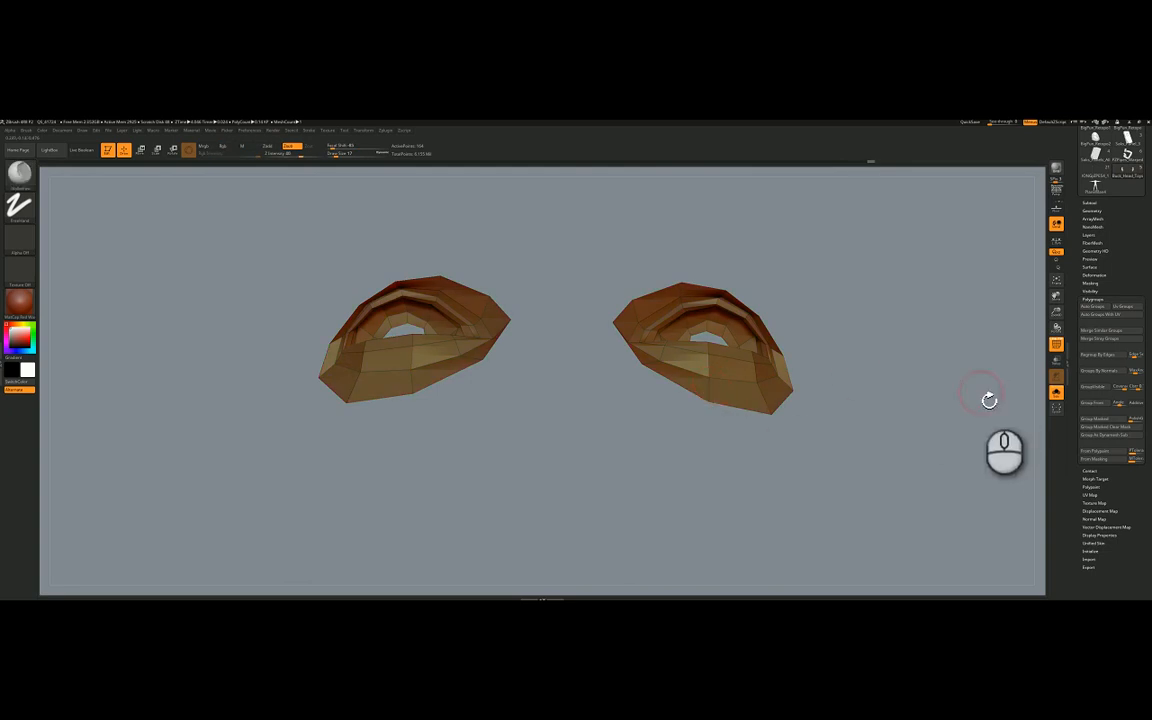
pyautogui.click(1097, 392)
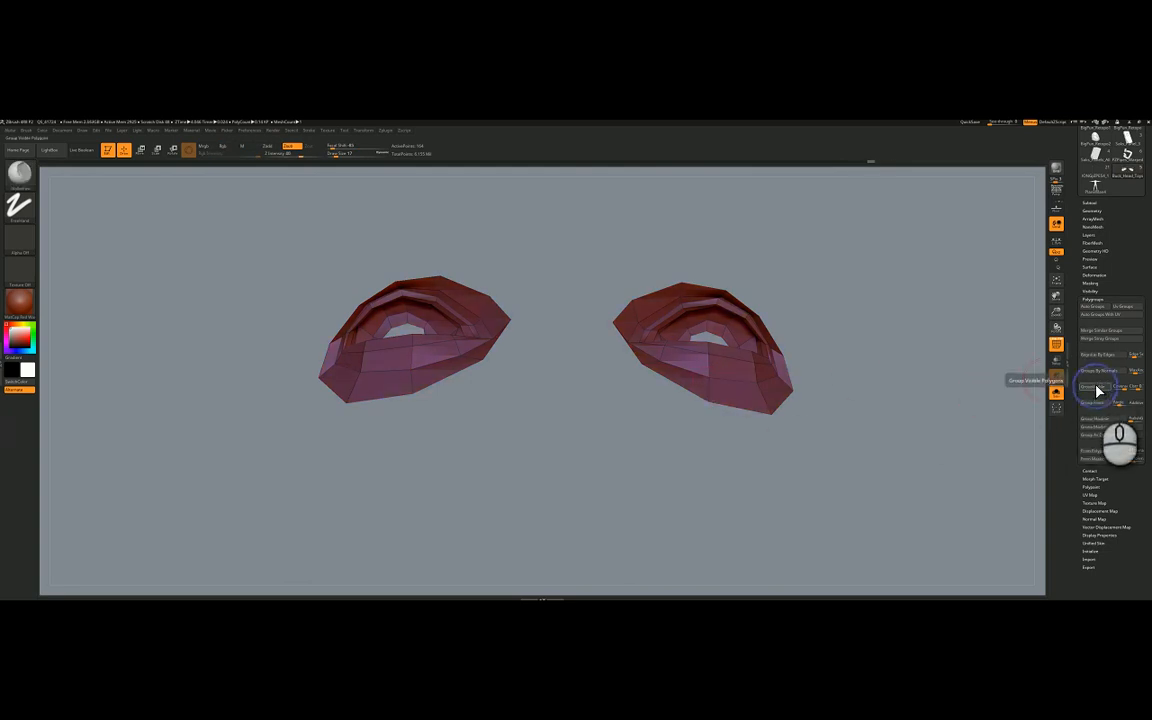
pyautogui.click(1097, 387)
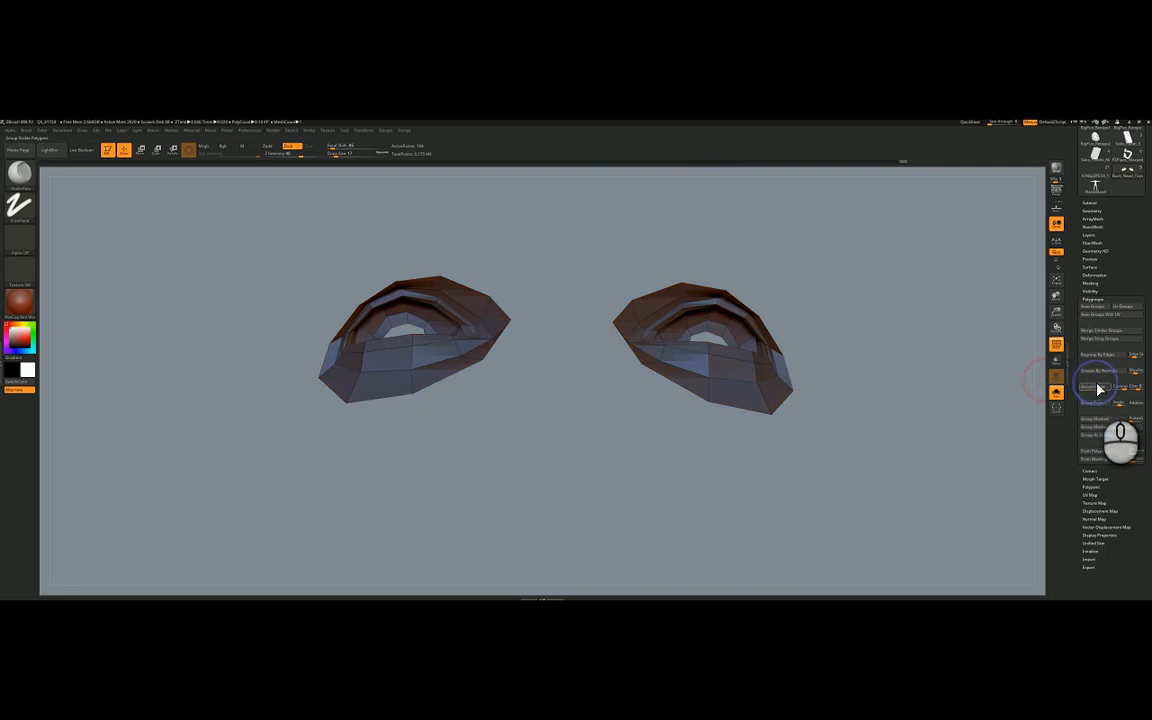
# - Regroup the visible eye areas with Group Visible until their colour differs from the head, then show the whole head
pyautogui.click(1097, 389)
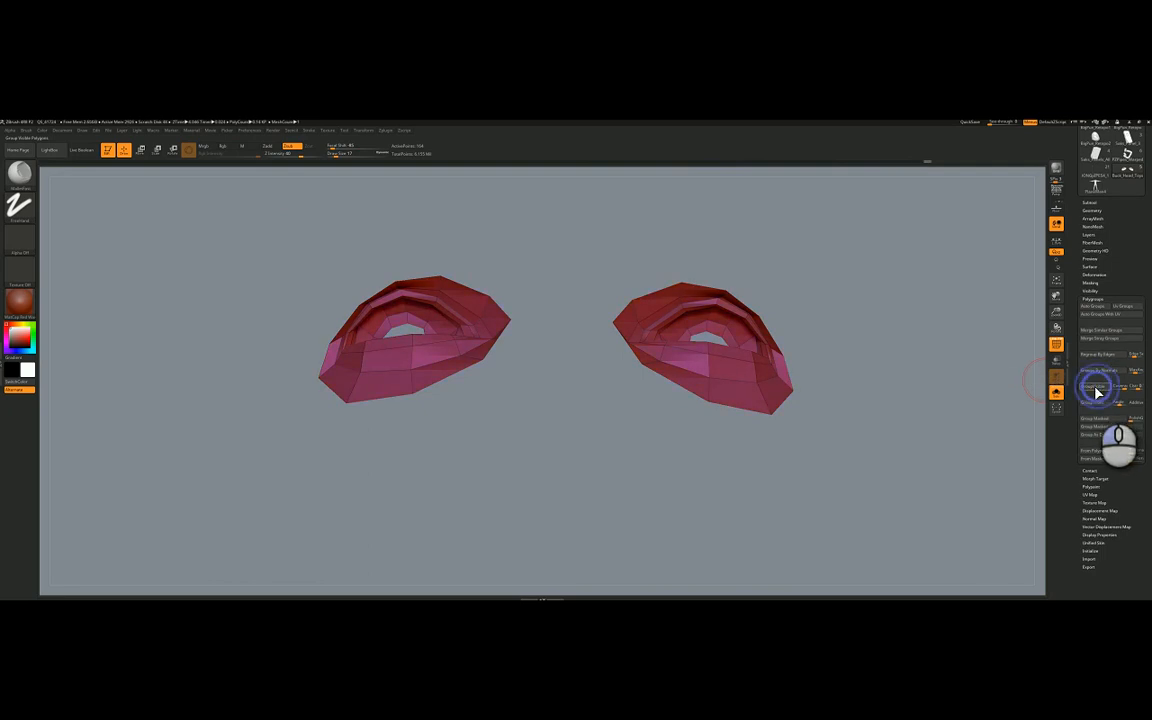
pyautogui.click(1096, 388)
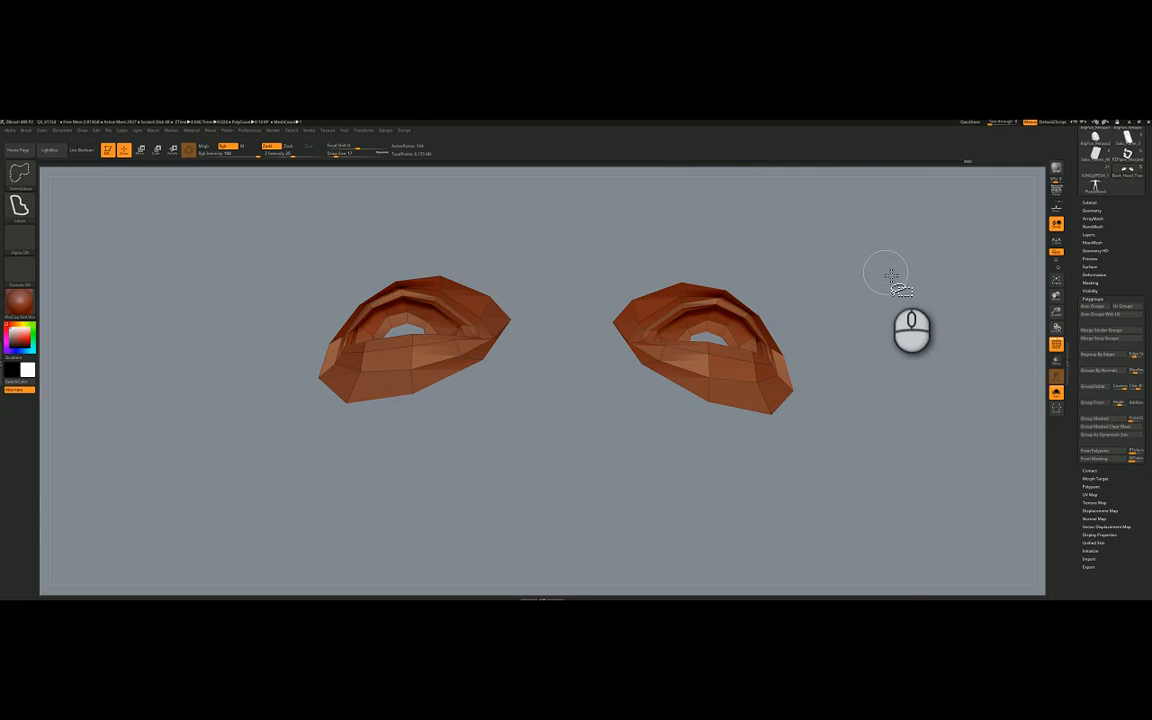
pyautogui.moveTo(879, 264)
pyautogui.keyDown('ctrl'); pyautogui.keyDown('shift'); pyautogui.mouseDown()
pyautogui.moveTo(920, 301)
pyautogui.moveTo(909, 307)
pyautogui.mouseUp(); pyautogui.keyUp('shift'); pyautogui.keyUp('ctrl')
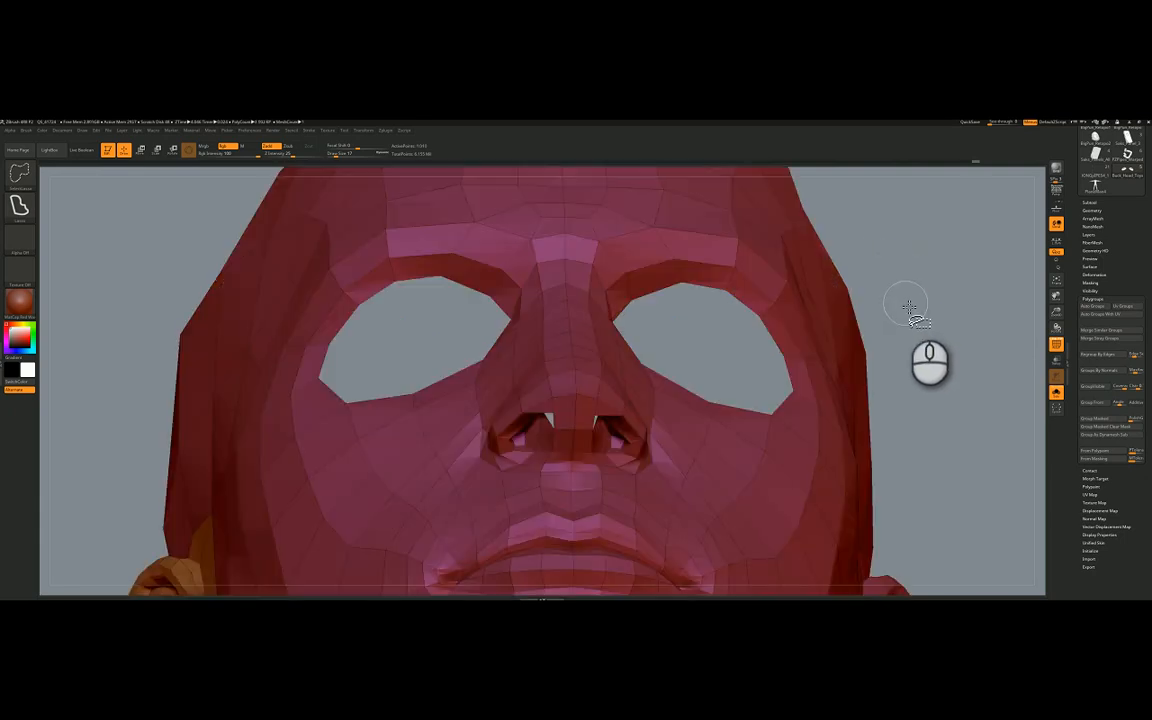
pyautogui.keyDown('ctrl'); pyautogui.keyDown('shift'); pyautogui.click(925, 270); pyautogui.keyUp('shift'); pyautogui.keyUp('ctrl')
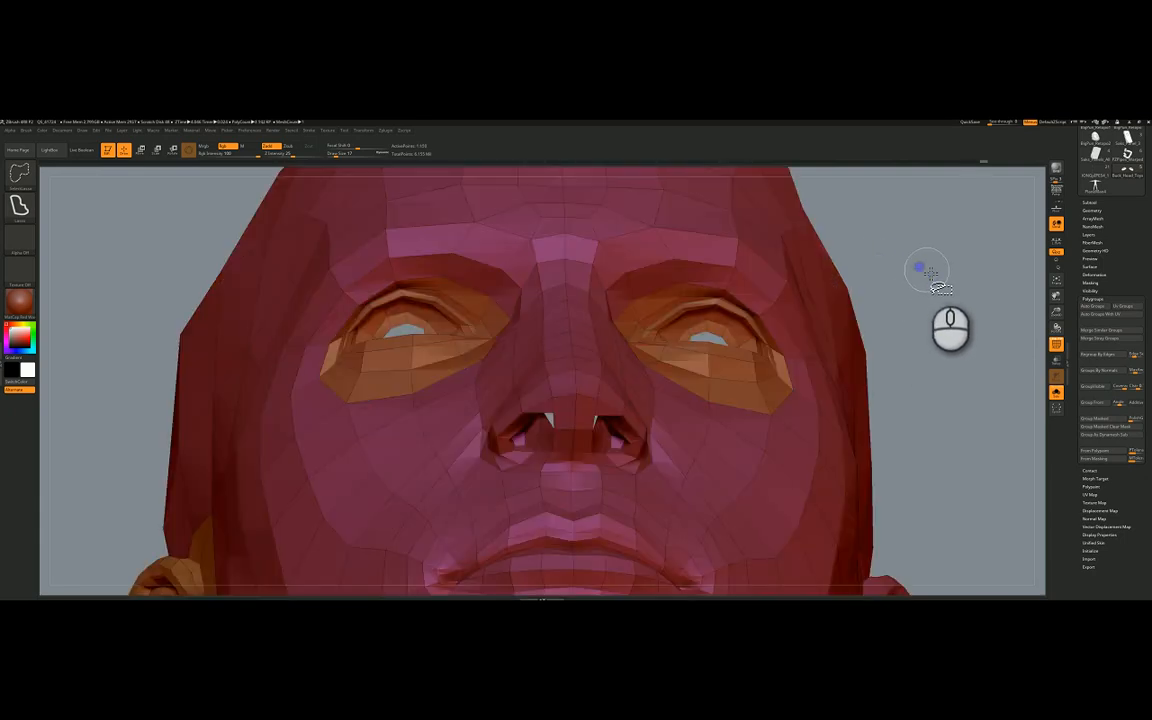
pyautogui.moveTo(921, 272); pyautogui.dragTo(737, 350)
pyautogui.keyDown('ctrl'); pyautogui.moveTo(737, 350); pyautogui.dragTo(682, 357, button='right'); pyautogui.keyUp('ctrl')
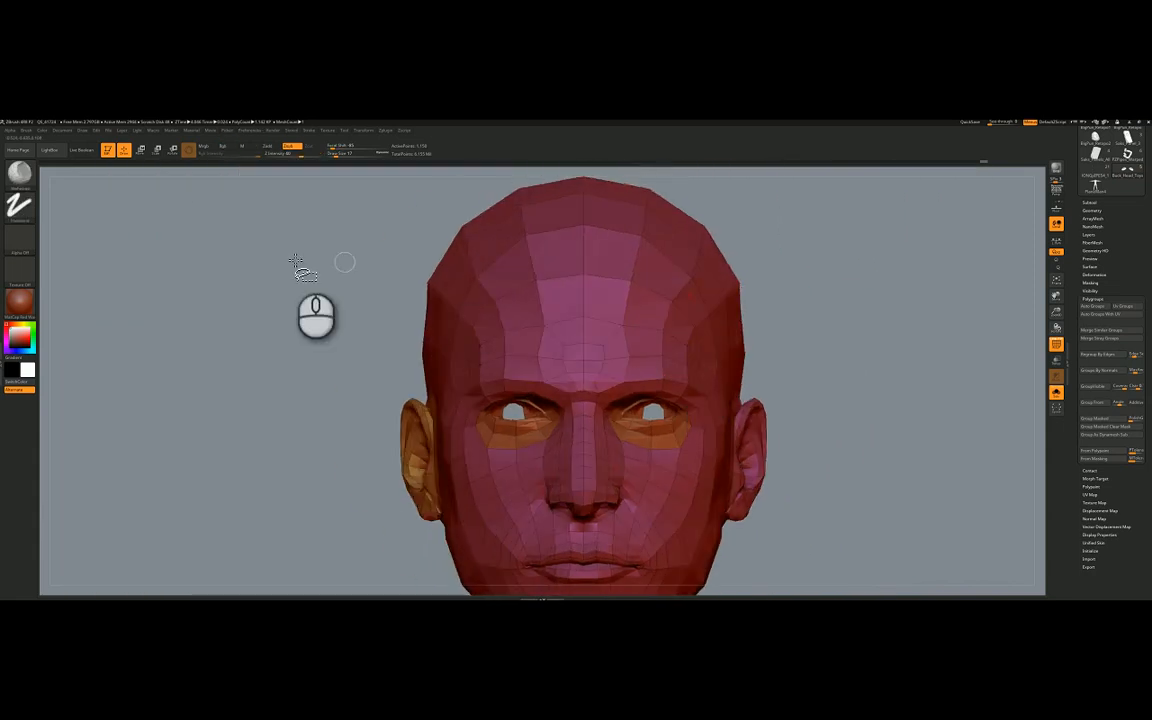
# - Hide the loop of polygons running around the head between the face and the ears with Select Lasso
pyautogui.moveTo(27, 190)
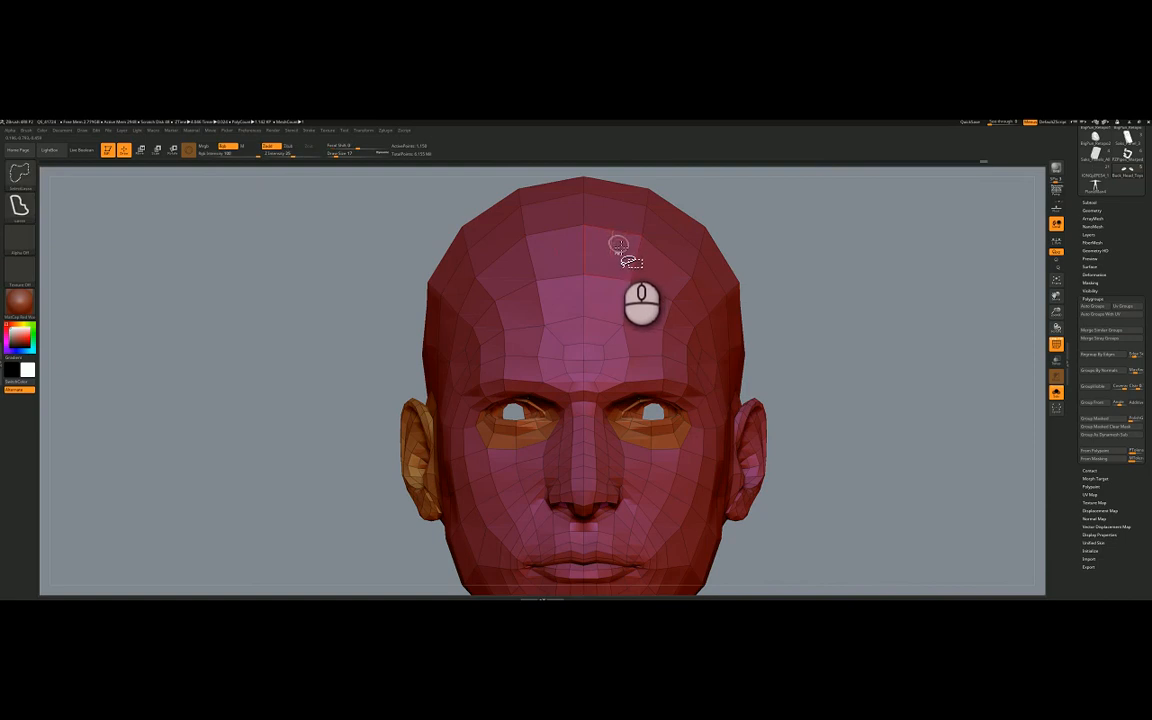
pyautogui.moveTo(562, 294); pyautogui.dragTo(591, 295, button='right')
pyautogui.keyDown('ctrl'); pyautogui.moveTo(503, 290); pyautogui.dragTo(555, 160, button='right'); pyautogui.keyUp('ctrl')
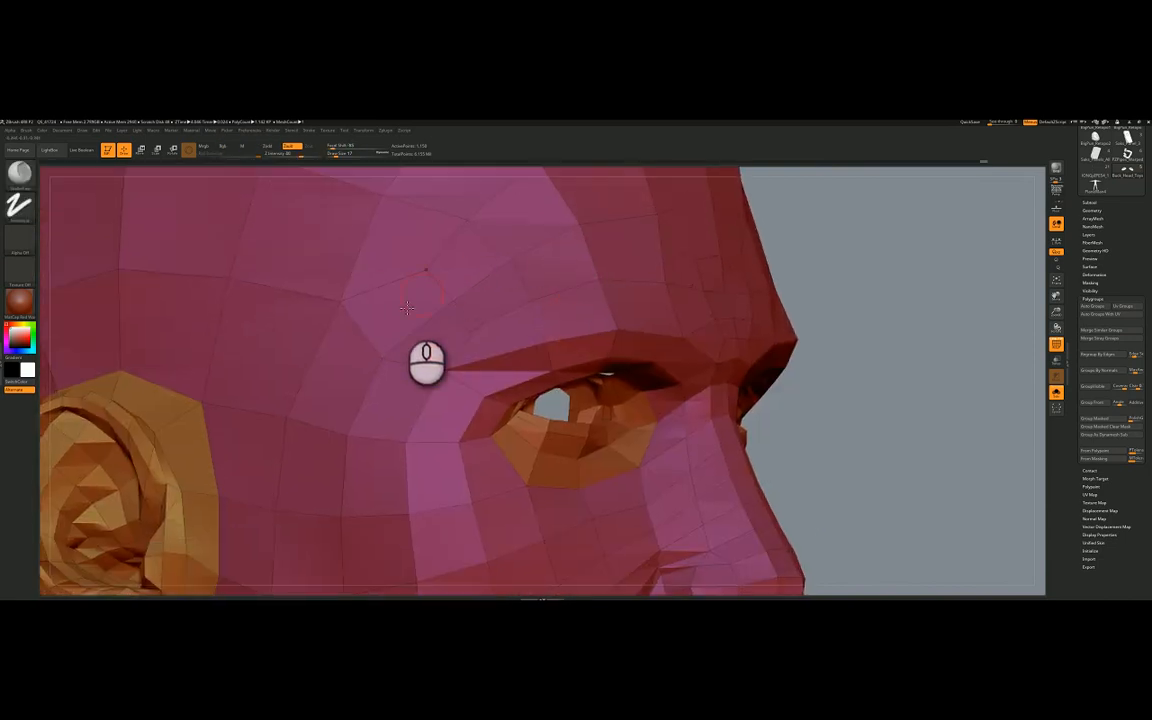
pyautogui.keyDown('ctrl'); pyautogui.keyDown('shift'); pyautogui.click(311, 296); pyautogui.keyUp('shift'); pyautogui.keyUp('ctrl')
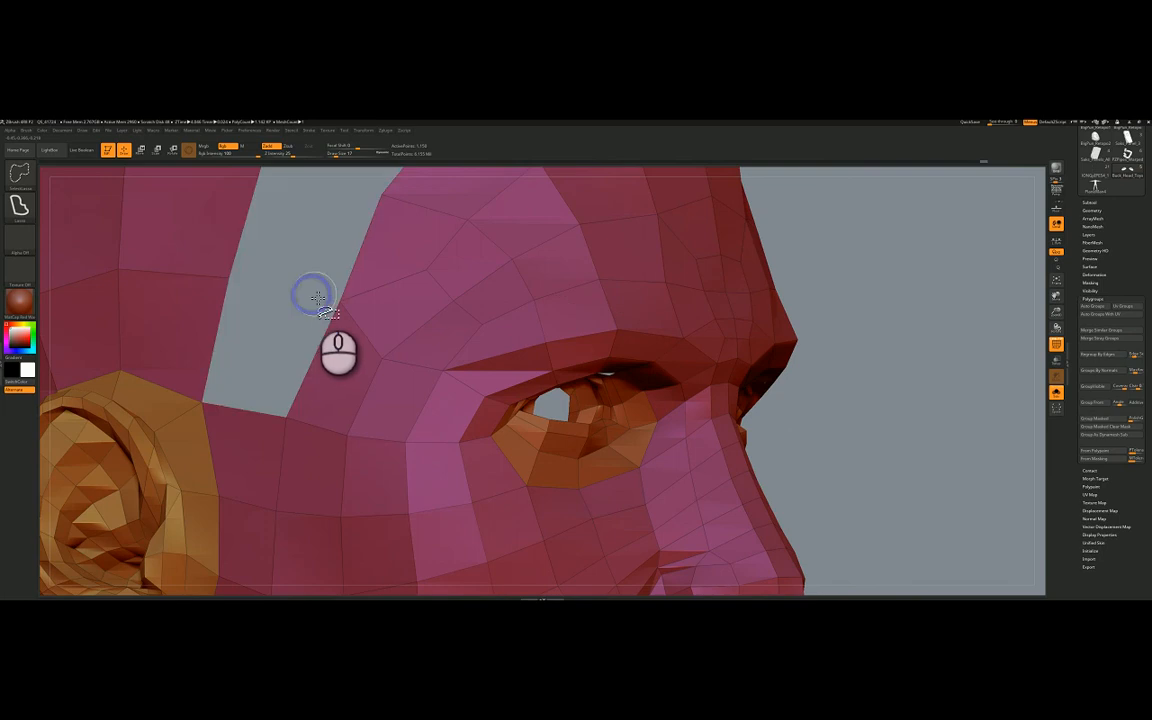
pyautogui.moveTo(342, 302)
pyautogui.keyDown('ctrl'); pyautogui.mouseDown(button='right')
pyautogui.moveTo(198, 290)
pyautogui.moveTo(326, 310)
pyautogui.moveTo(325, 284)
pyautogui.moveTo(343, 351)
pyautogui.moveTo(408, 290)
pyautogui.moveTo(355, 314)
pyautogui.mouseUp(button='right'); pyautogui.keyUp('ctrl')
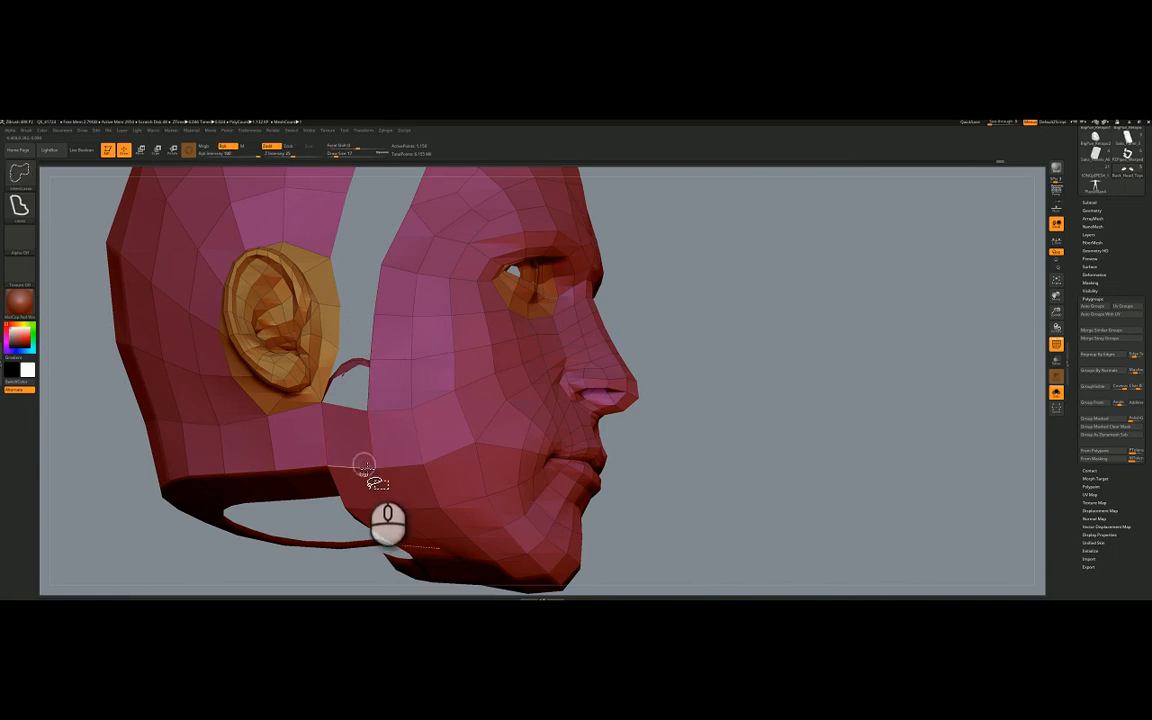
pyautogui.moveTo(362, 467); pyautogui.dragTo(365, 414, button='right')
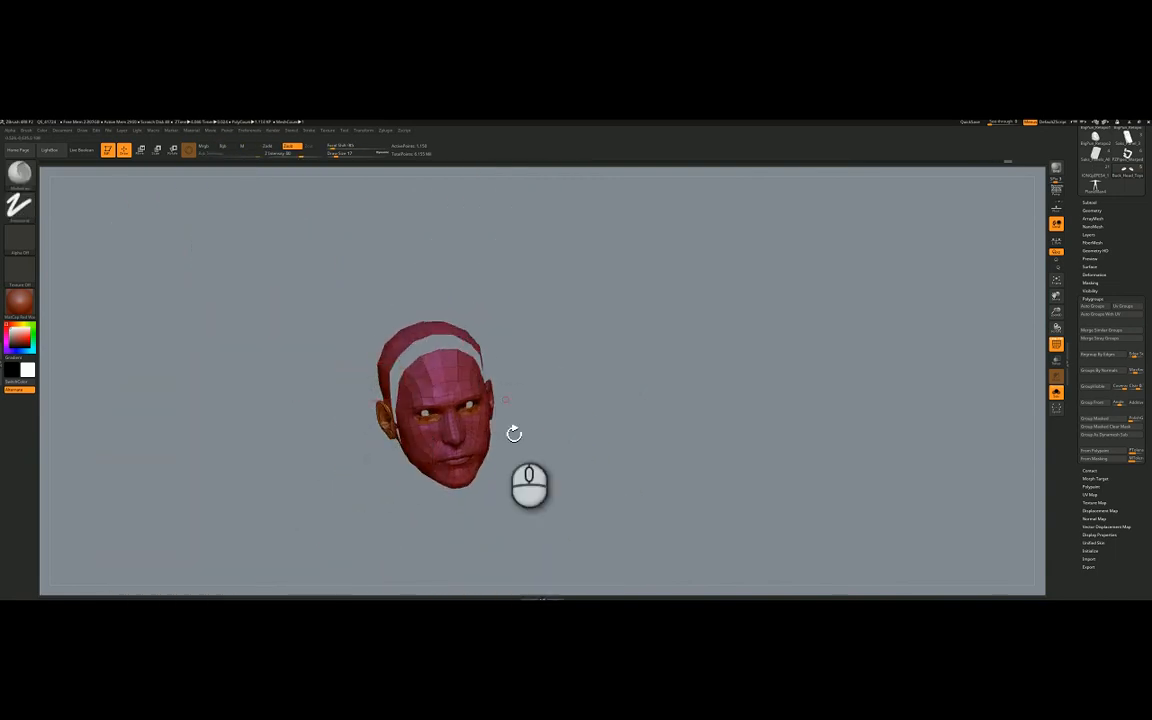
pyautogui.moveTo(514, 432); pyautogui.dragTo(640, 377, button='right')
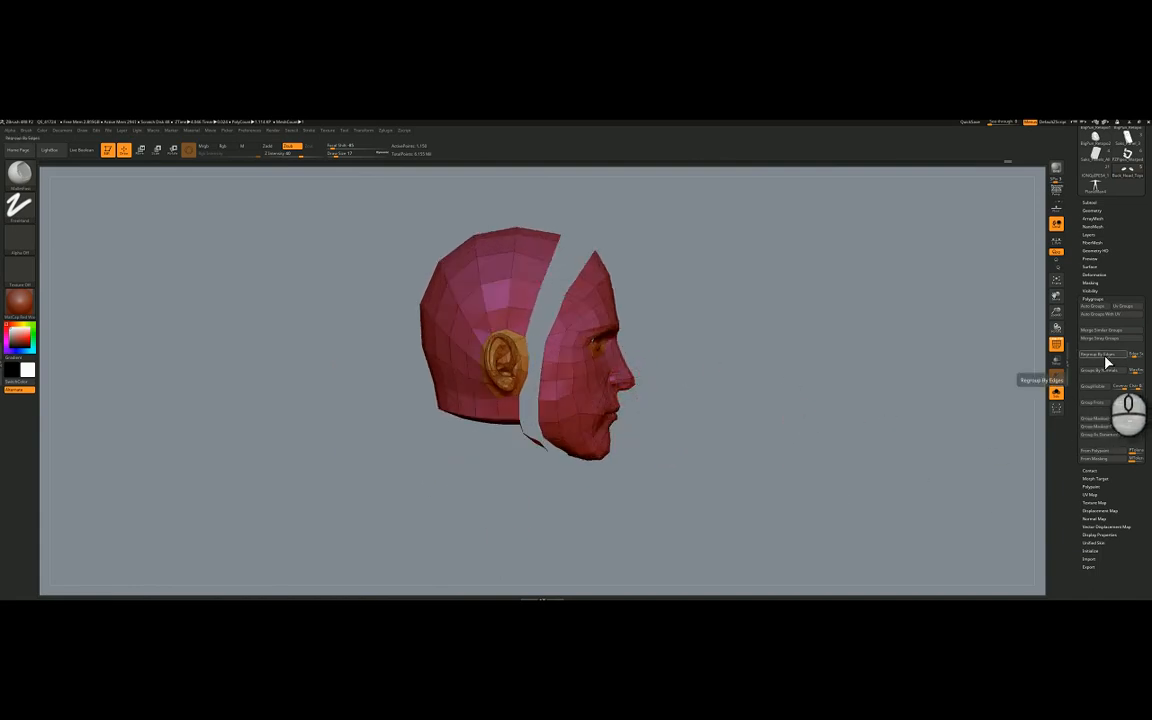
# - Isolate the hidden loop by inverting the visibility, and assign it to its own polygroup before showing the whole head
pyautogui.hotkey('ctrl', 'shift')
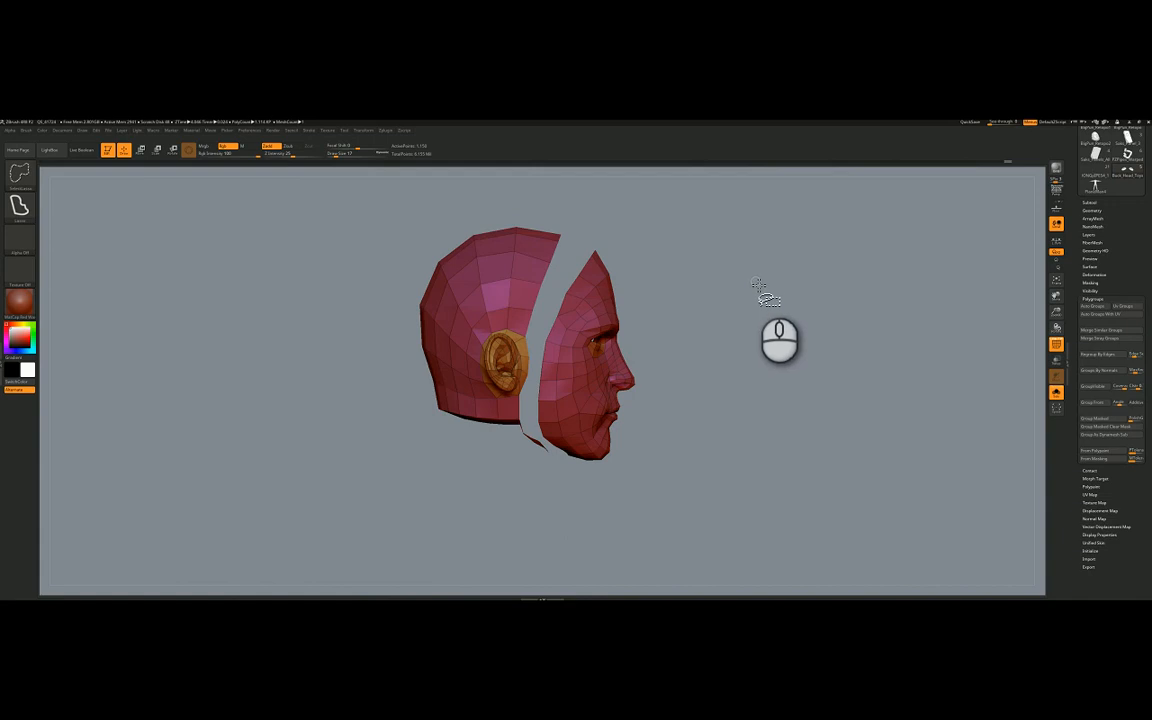
pyautogui.moveTo(758, 284)
pyautogui.keyDown('ctrl'); pyautogui.keyDown('shift'); pyautogui.mouseDown()
pyautogui.moveTo(748, 284)
pyautogui.moveTo(798, 305)
pyautogui.mouseUp(); pyautogui.keyUp('shift'); pyautogui.keyUp('ctrl')
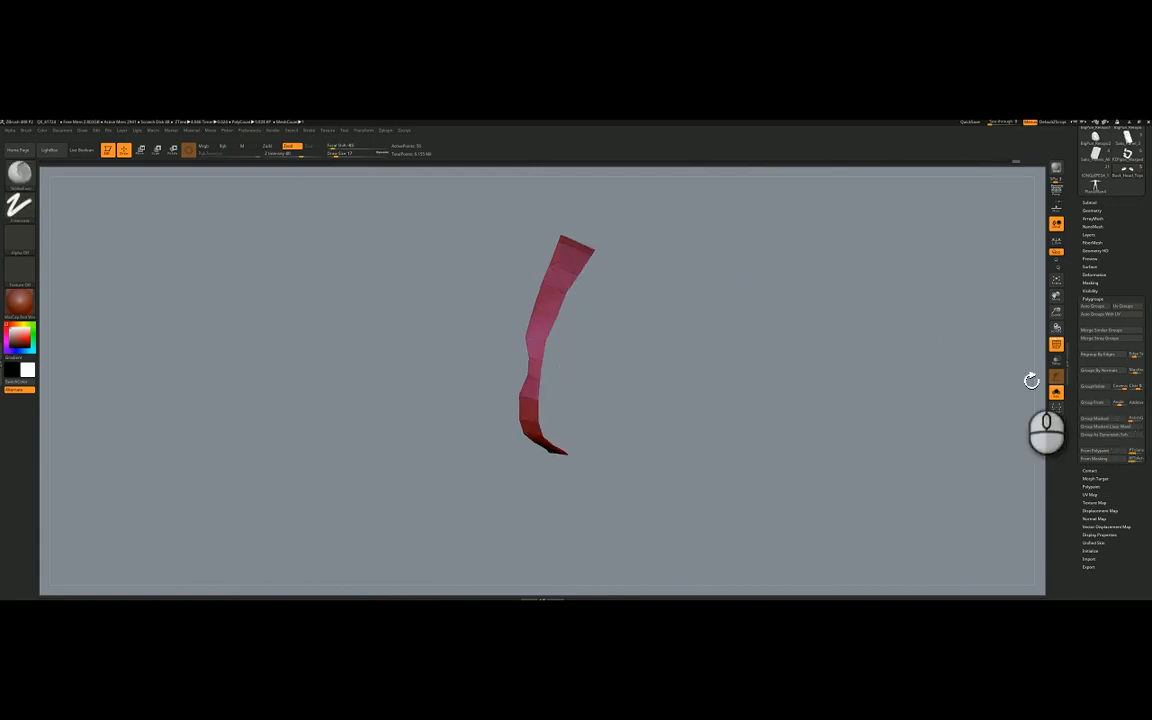
pyautogui.press('ctrl')
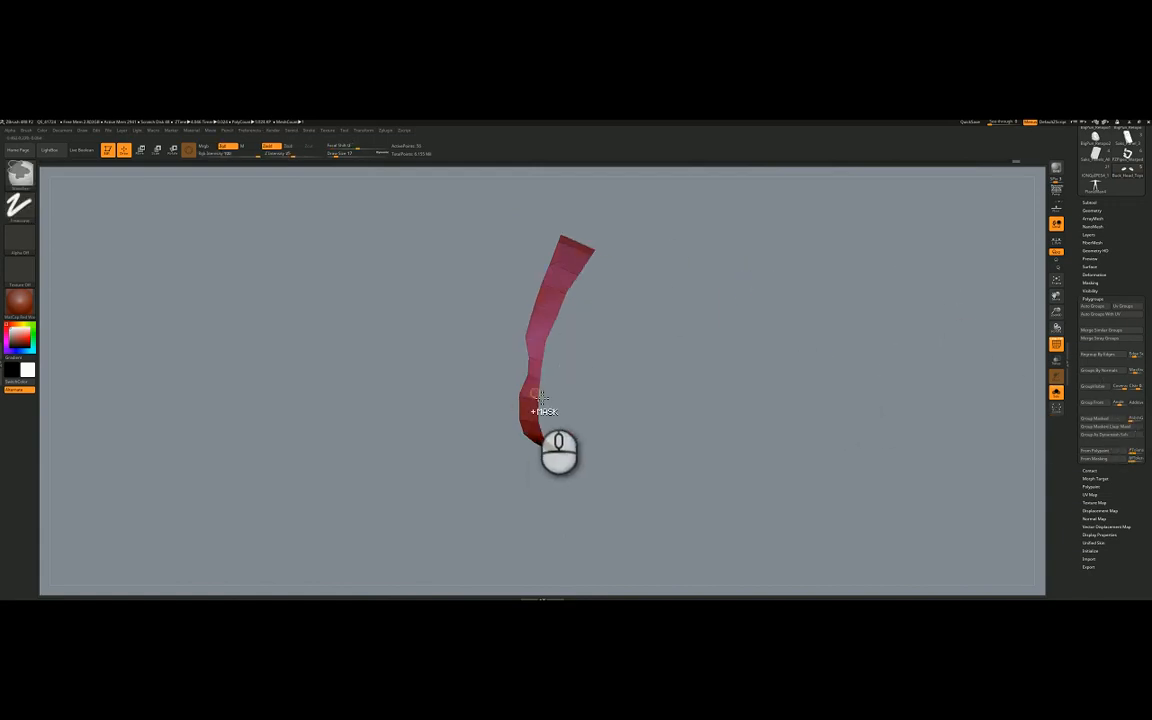
pyautogui.hotkey('ctrl', 'w')
pyautogui.keyDown('ctrl'); pyautogui.keyDown('shift'); pyautogui.click(675, 341); pyautogui.keyUp('shift'); pyautogui.keyUp('ctrl')
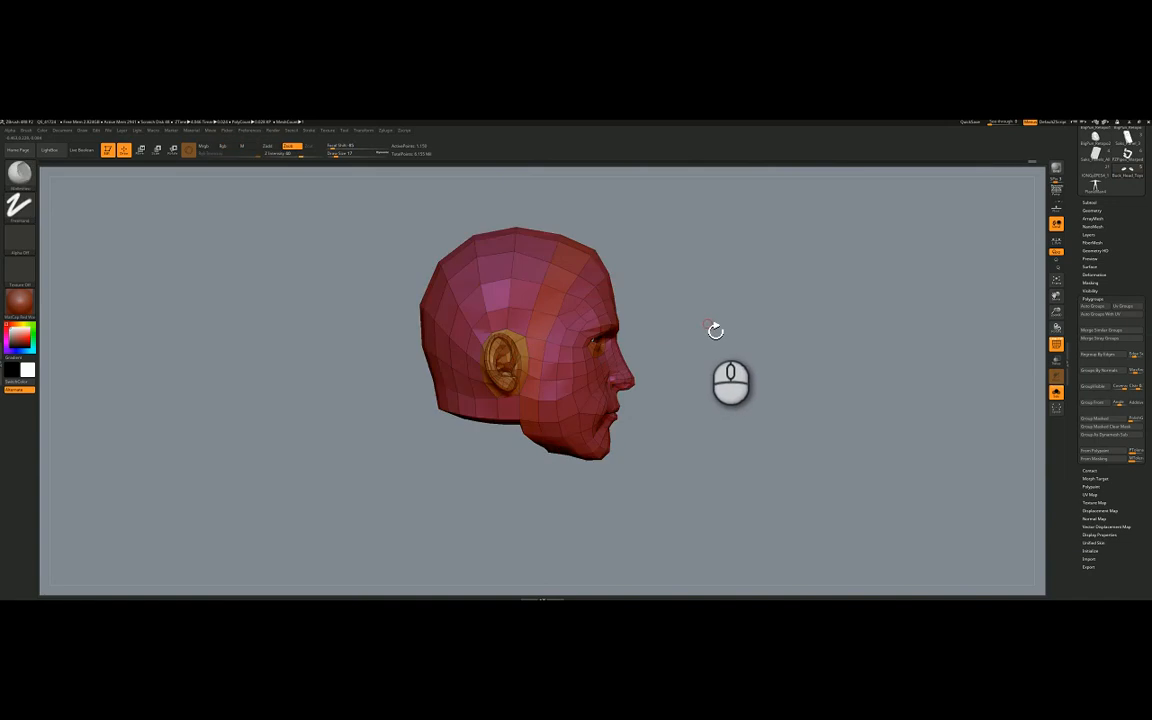
# - Isolate the loop's polygroup and invert the visibility to hide it, leaving the face and back of the head
pyautogui.moveTo(715, 330); pyautogui.dragTo(694, 305)
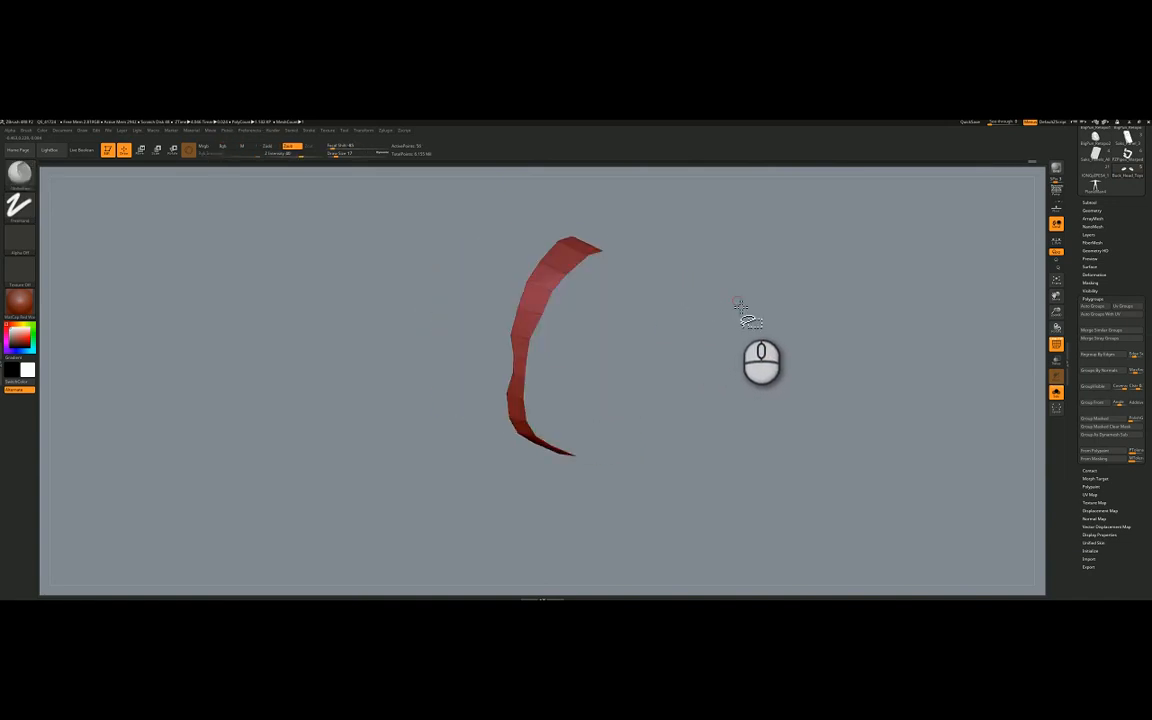
pyautogui.moveTo(715, 293)
pyautogui.keyDown('ctrl'); pyautogui.keyDown('shift'); pyautogui.mouseDown()
pyautogui.moveTo(743, 332)
pyautogui.moveTo(737, 362)
pyautogui.moveTo(581, 358)
pyautogui.moveTo(610, 358)
pyautogui.mouseUp(); pyautogui.keyUp('shift'); pyautogui.keyUp('ctrl')
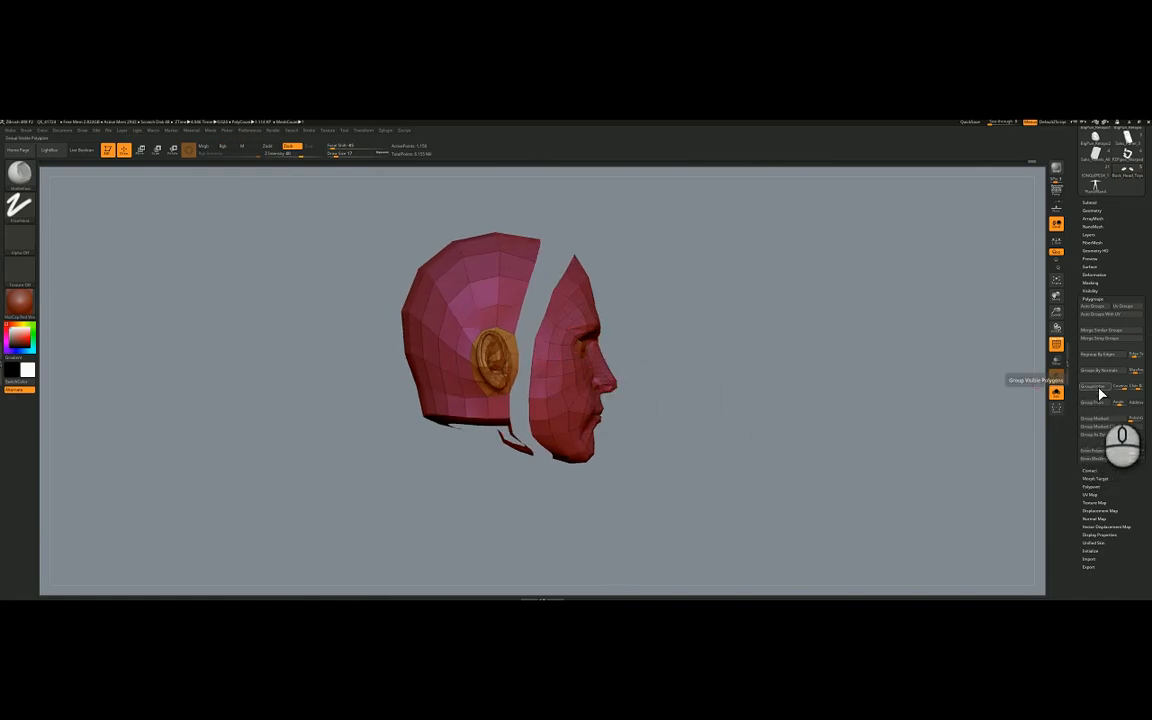
# - Try Auto Groups on the separated face and back of the head, and show the whole head to inspect the groups
pyautogui.click(1097, 310)
pyautogui.moveTo(589, 378); pyautogui.dragTo(584, 288, button='right')
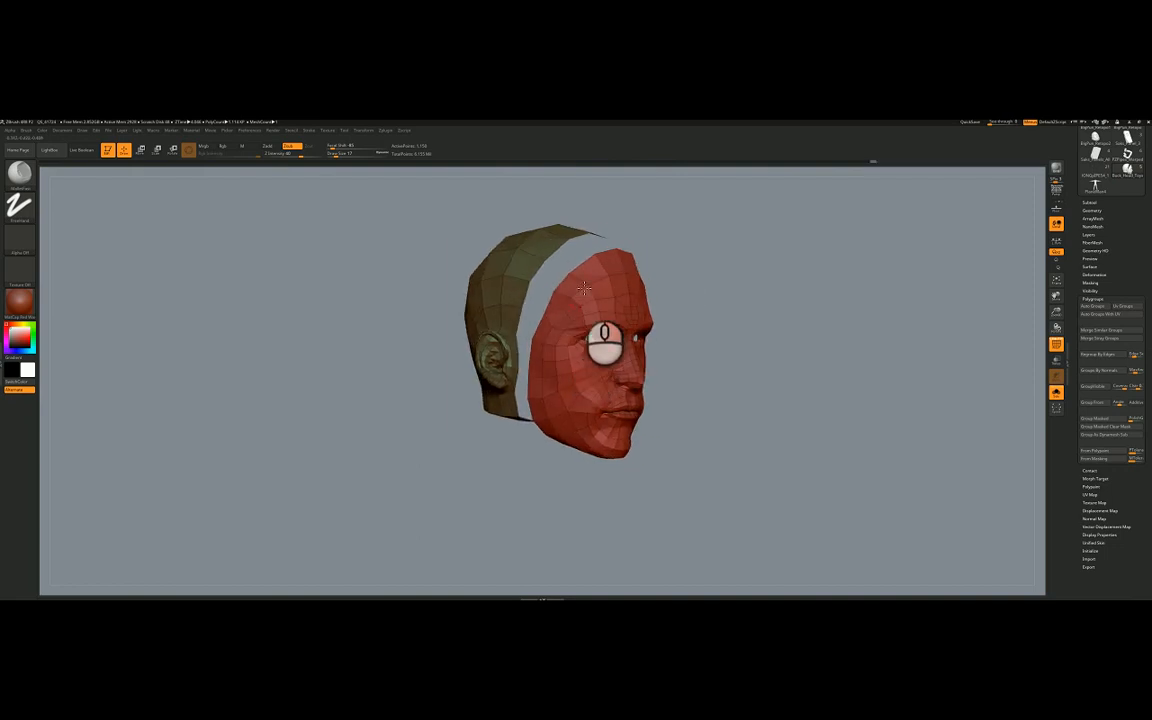
pyautogui.keyDown('ctrl'); pyautogui.keyDown('shift'); pyautogui.click(737, 327); pyautogui.keyUp('shift'); pyautogui.keyUp('ctrl')
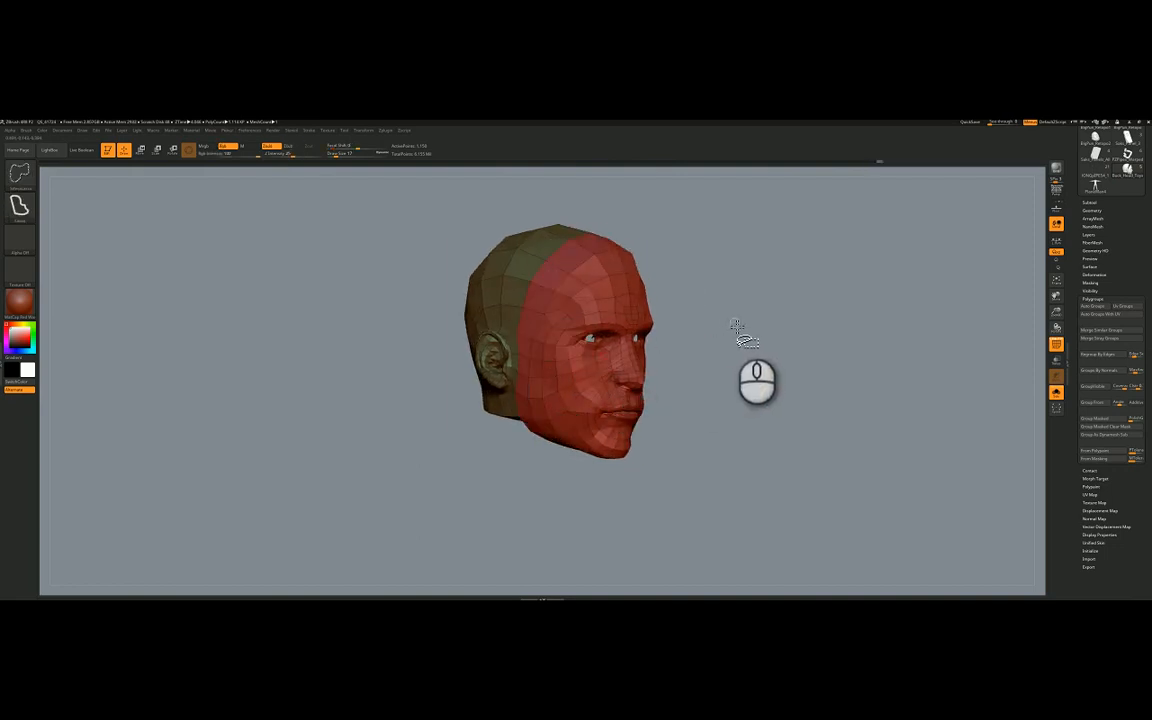
pyautogui.moveTo(689, 334); pyautogui.dragTo(667, 332, button='right')
pyautogui.keyDown('ctrl'); pyautogui.moveTo(549, 275); pyautogui.dragTo(541, 302, button='right'); pyautogui.keyUp('ctrl')
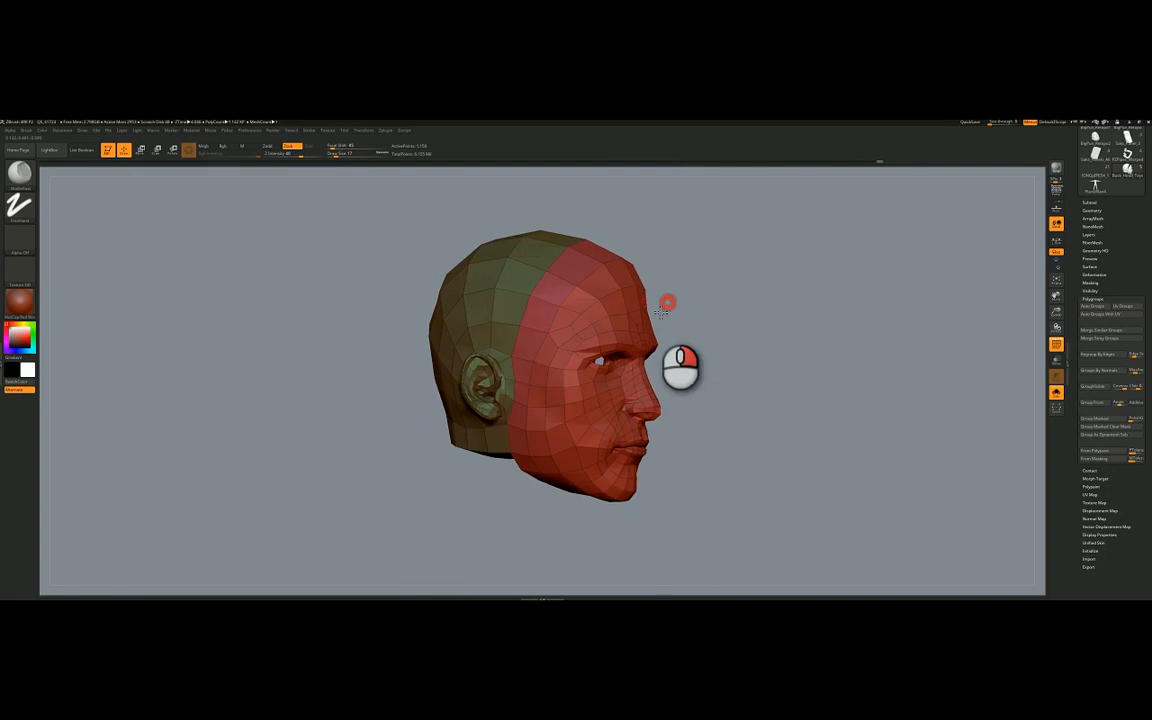
pyautogui.moveTo(661, 312)
pyautogui.mouseDown(button='right')
pyautogui.moveTo(643, 313)
pyautogui.moveTo(677, 310)
pyautogui.moveTo(633, 323)
pyautogui.moveTo(653, 324)
pyautogui.mouseUp(button='right')
# - Undo the automatic grouping and the visibility change that followed it
pyautogui.press('ctrl')
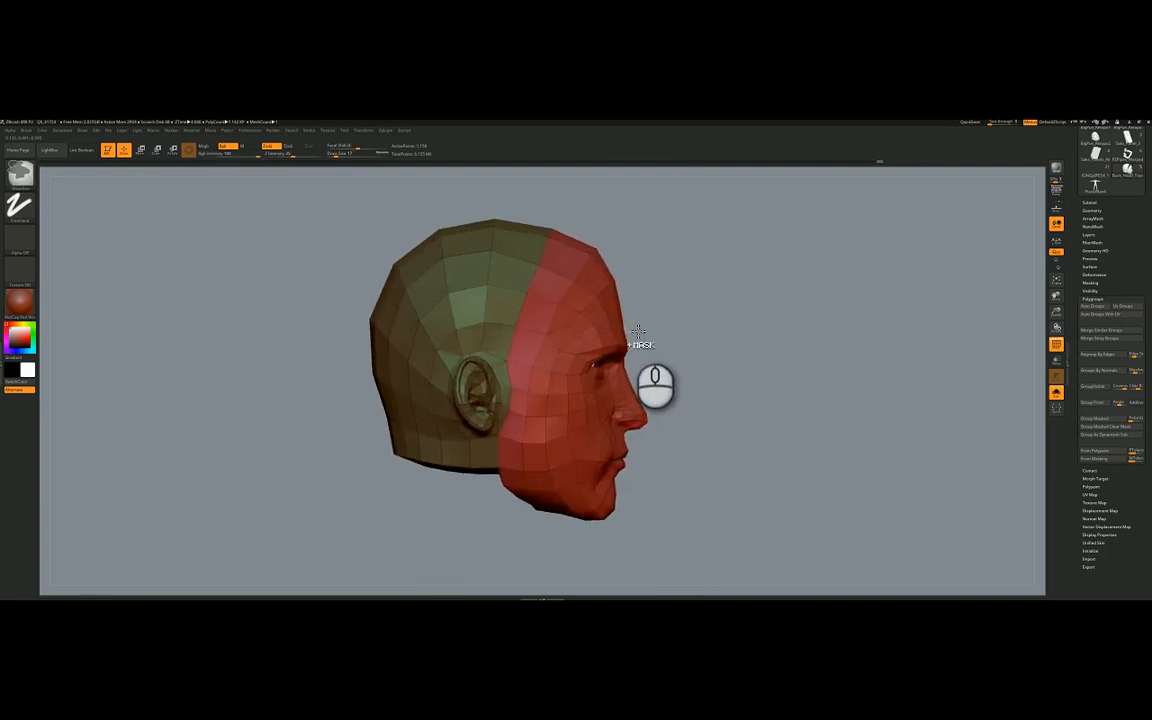
pyautogui.hotkey('ctrl', 'z')
pyautogui.hotkey('ctrl', 'z')
pyautogui.hotkey('ctrl', 'z')
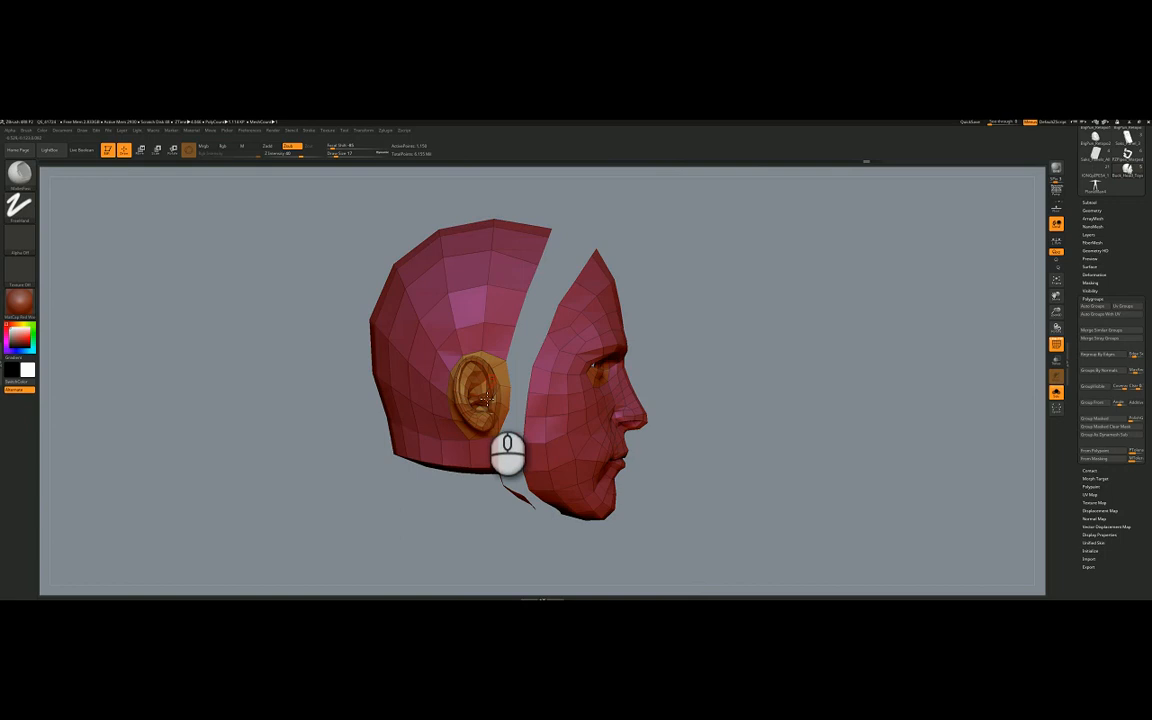
# - Hide the polygroup of the head's right ear
pyautogui.moveTo(483, 382); pyautogui.dragTo(468, 356, button='right')
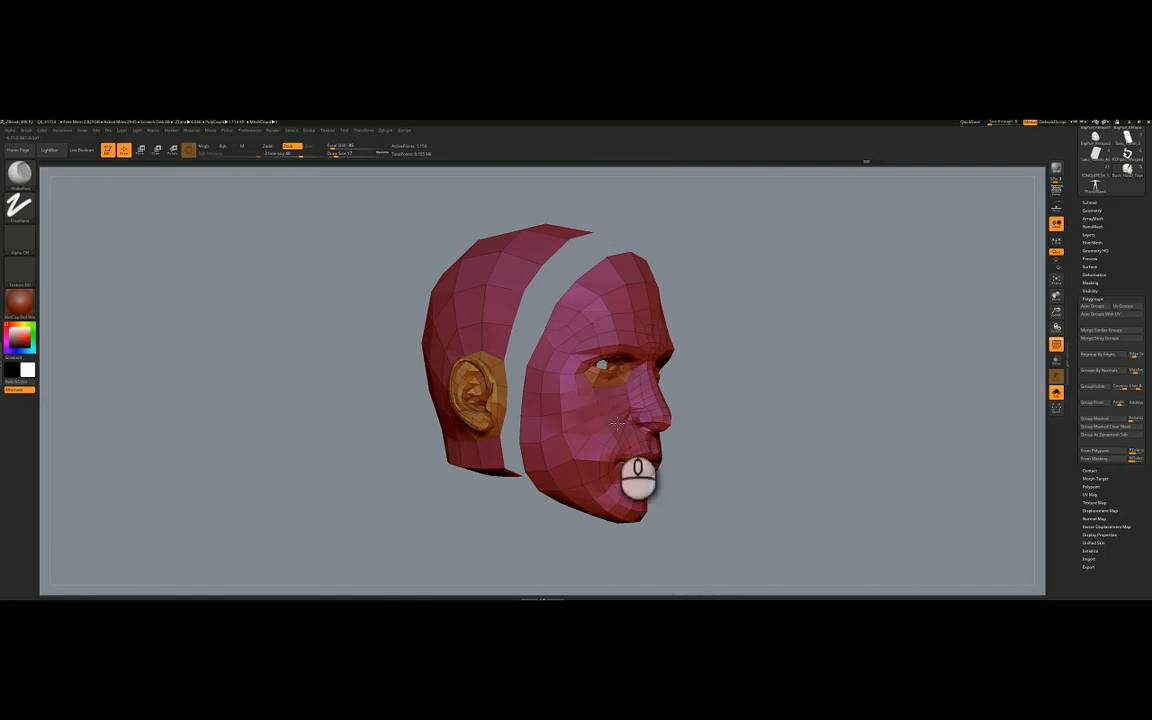
pyautogui.moveTo(617, 423); pyautogui.dragTo(545, 291, button='right')
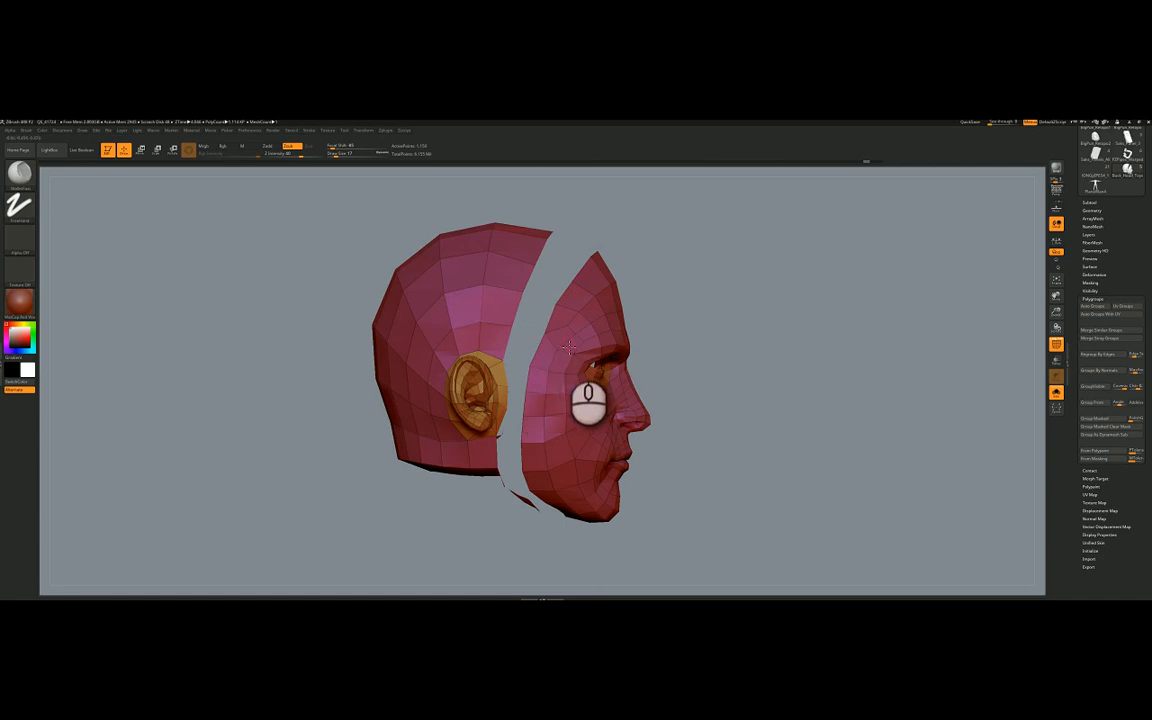
pyautogui.moveTo(532, 363)
pyautogui.mouseDown(button='right')
pyautogui.moveTo(499, 399)
pyautogui.moveTo(460, 387)
pyautogui.moveTo(493, 414)
pyautogui.moveTo(532, 344)
pyautogui.mouseUp(button='right')
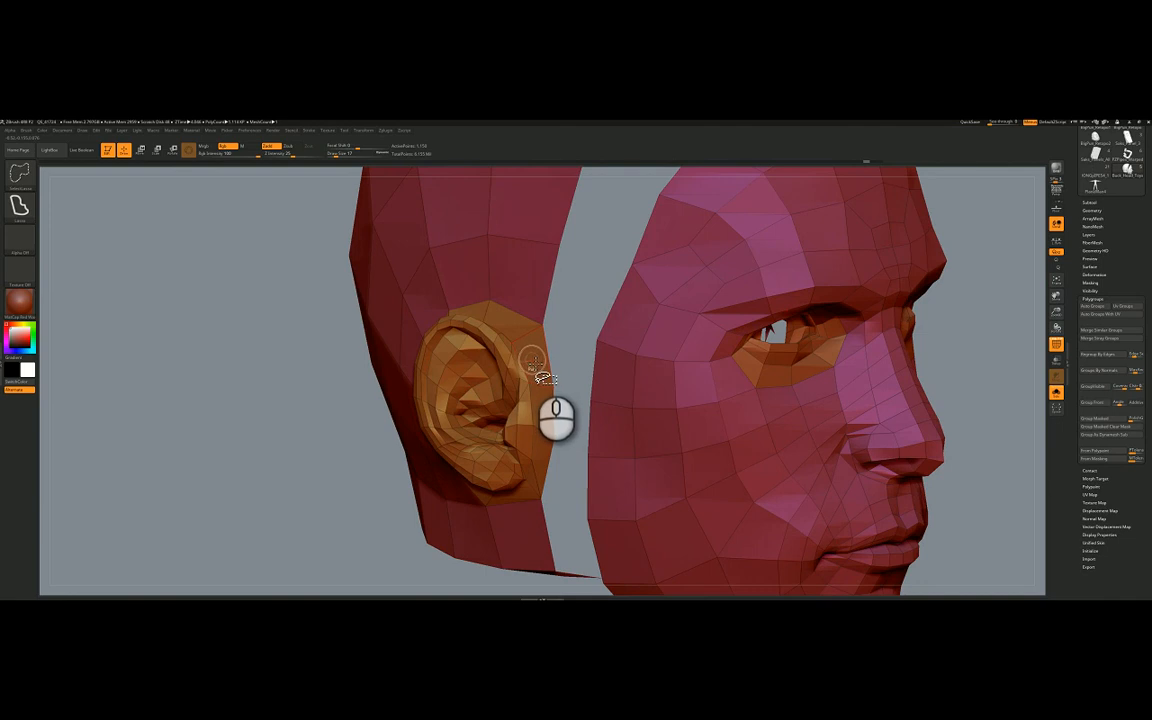
pyautogui.moveTo(533, 360); pyautogui.dragTo(792, 378, button='right')
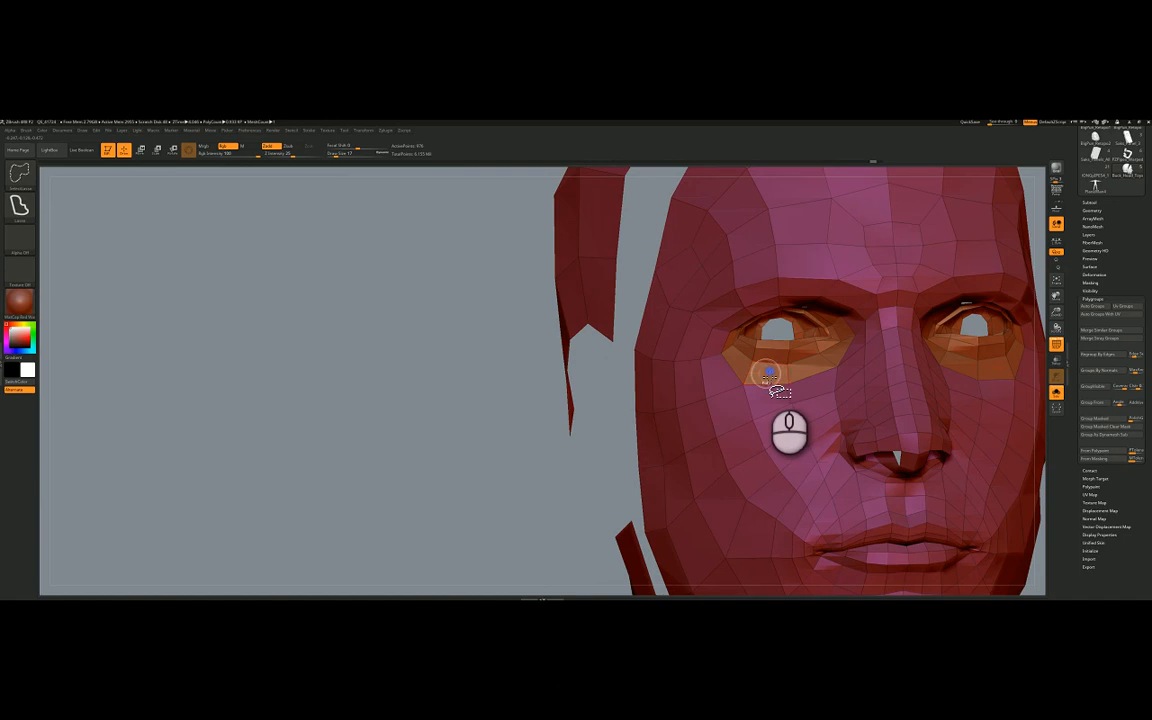
pyautogui.moveTo(684, 318)
pyautogui.mouseDown(button='right')
pyautogui.moveTo(579, 336)
pyautogui.moveTo(630, 333)
pyautogui.mouseUp(button='right')
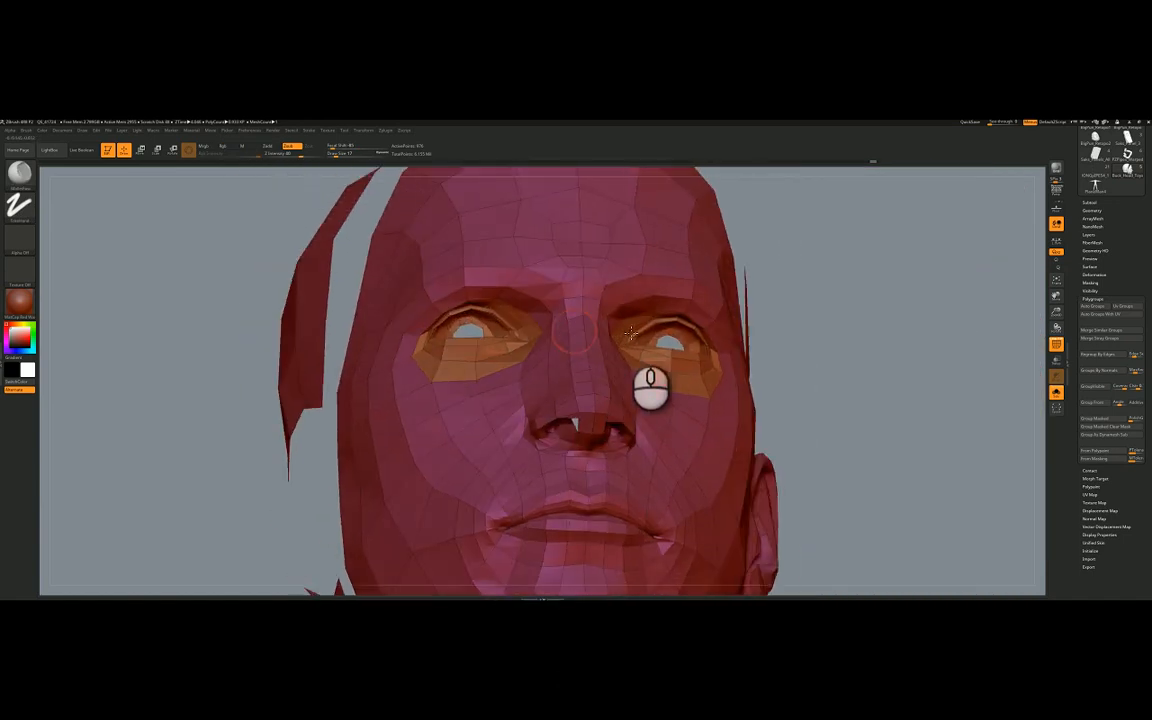
# - Hide the shared eye-area polygroup and the polygroup of the head's left ear
pyautogui.hotkey('ctrl', 'shift')
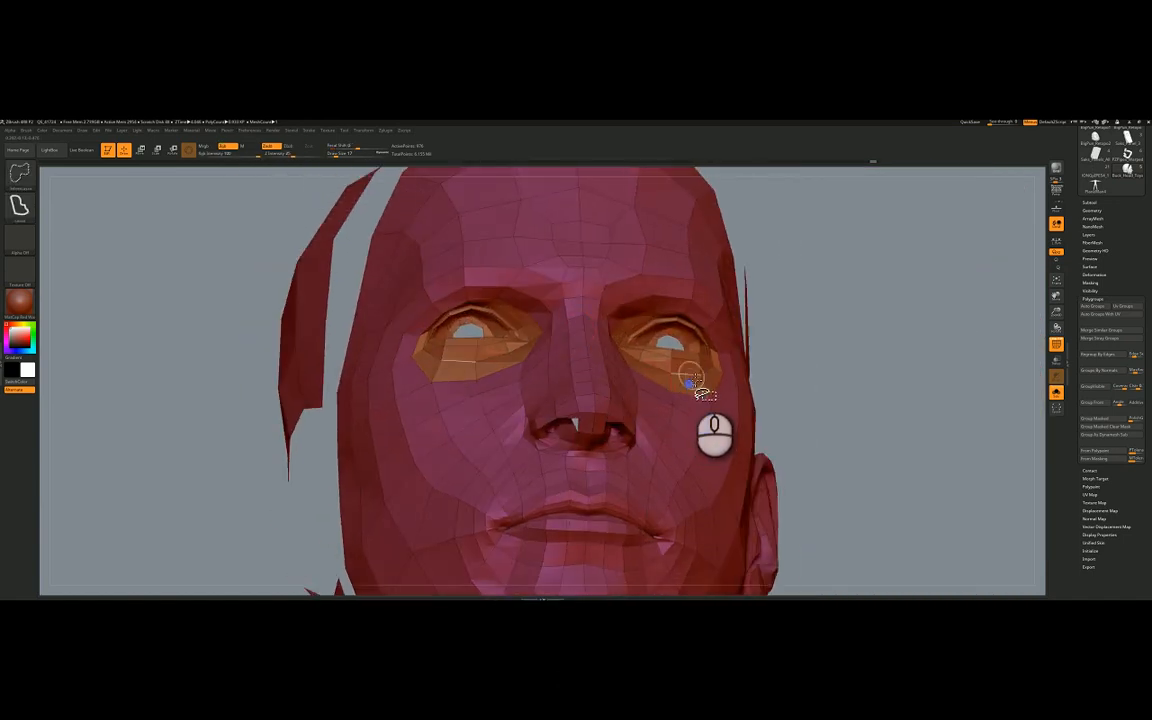
pyautogui.moveTo(692, 369); pyautogui.dragTo(677, 369, button='right')
pyautogui.hotkey('ctrl', 'shift')
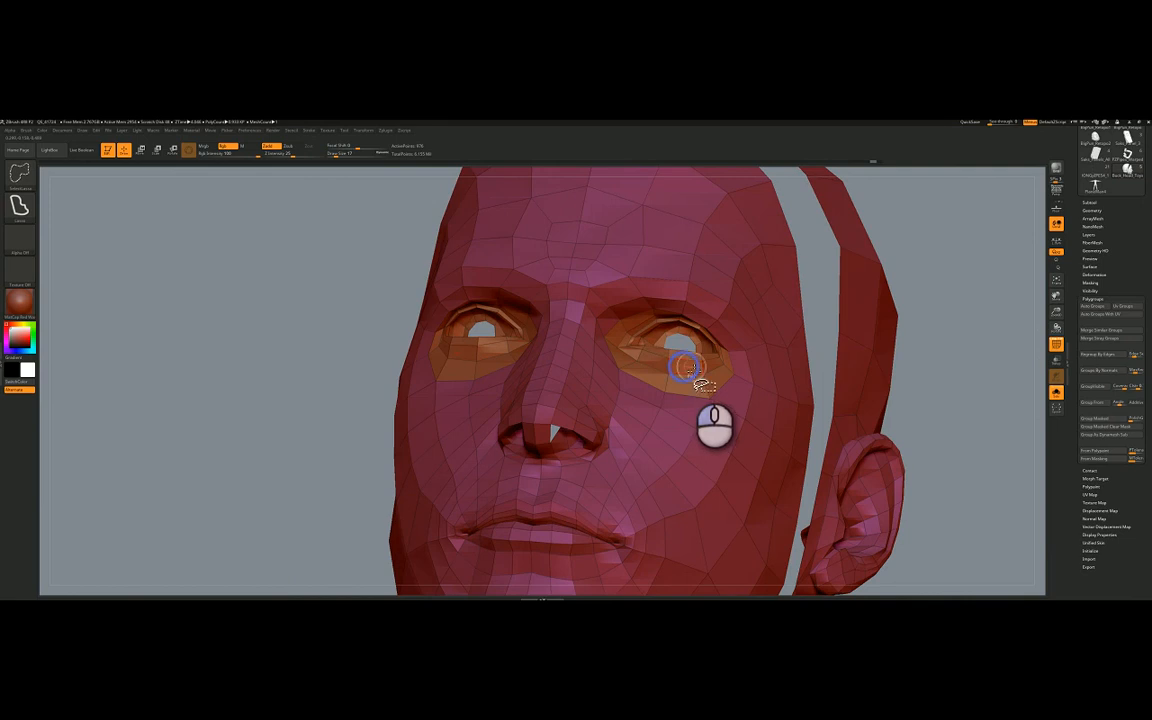
pyautogui.keyDown('ctrl'); pyautogui.keyDown('shift'); pyautogui.click(692, 369); pyautogui.keyUp('shift'); pyautogui.keyUp('ctrl')
pyautogui.moveTo(661, 329)
pyautogui.mouseDown(button='right')
pyautogui.moveTo(573, 316)
pyautogui.moveTo(604, 365)
pyautogui.moveTo(548, 357)
pyautogui.moveTo(563, 357)
pyautogui.mouseUp(button='right')
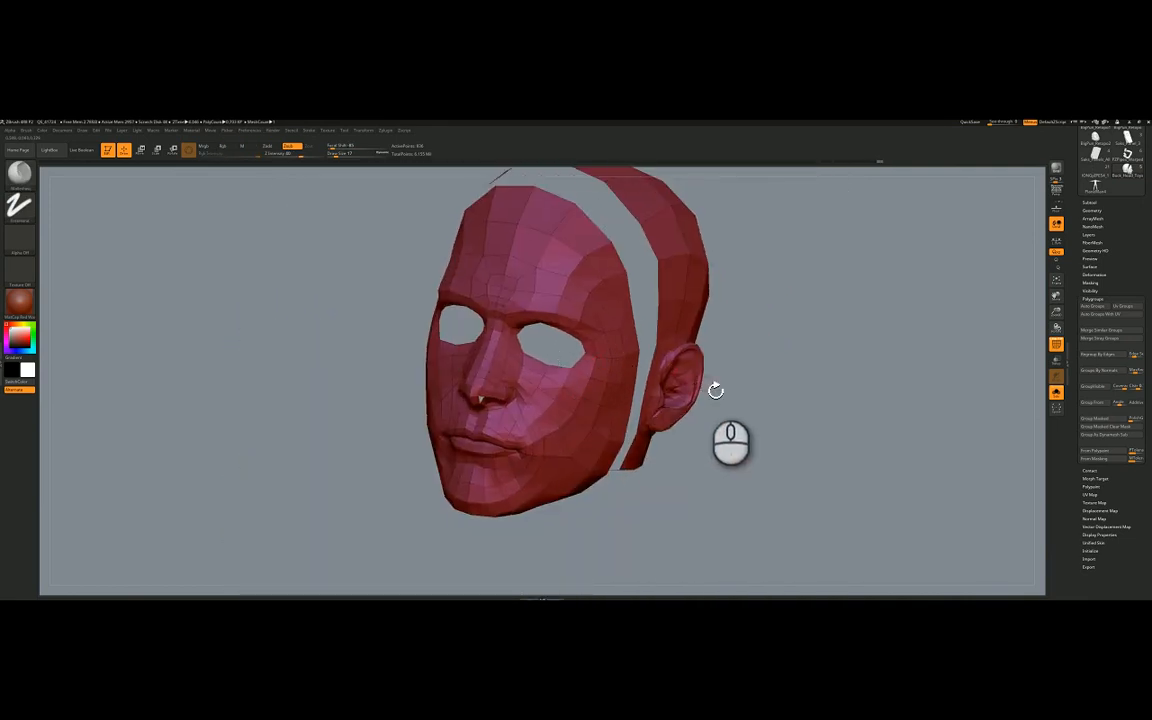
pyautogui.hotkey('ctrl', 'shift')
pyautogui.keyDown('ctrl'); pyautogui.keyDown('shift'); pyautogui.click(690, 378); pyautogui.keyUp('shift'); pyautogui.keyUp('ctrl')
pyautogui.moveTo(687, 375); pyautogui.dragTo(969, 357, button='right')
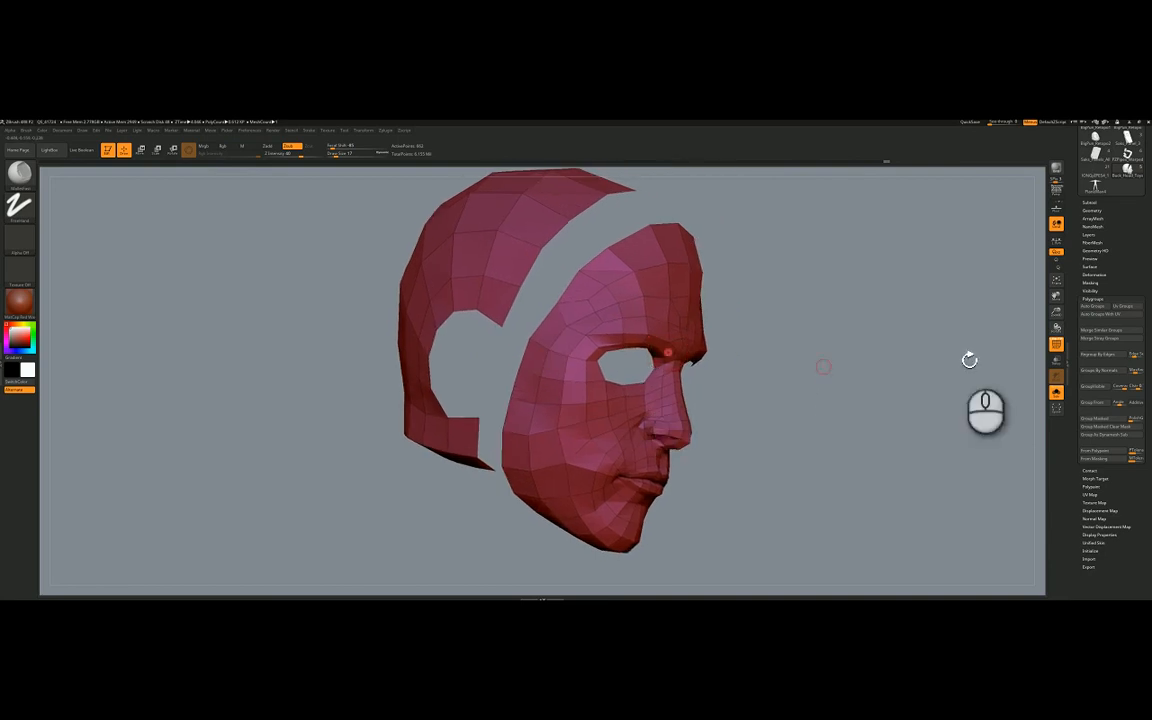
# - Assign separate polygroups to the visible face and back of the head with Auto Groups, and show the whole head
pyautogui.click(1093, 308)
pyautogui.hotkey('ctrl', 'shift')
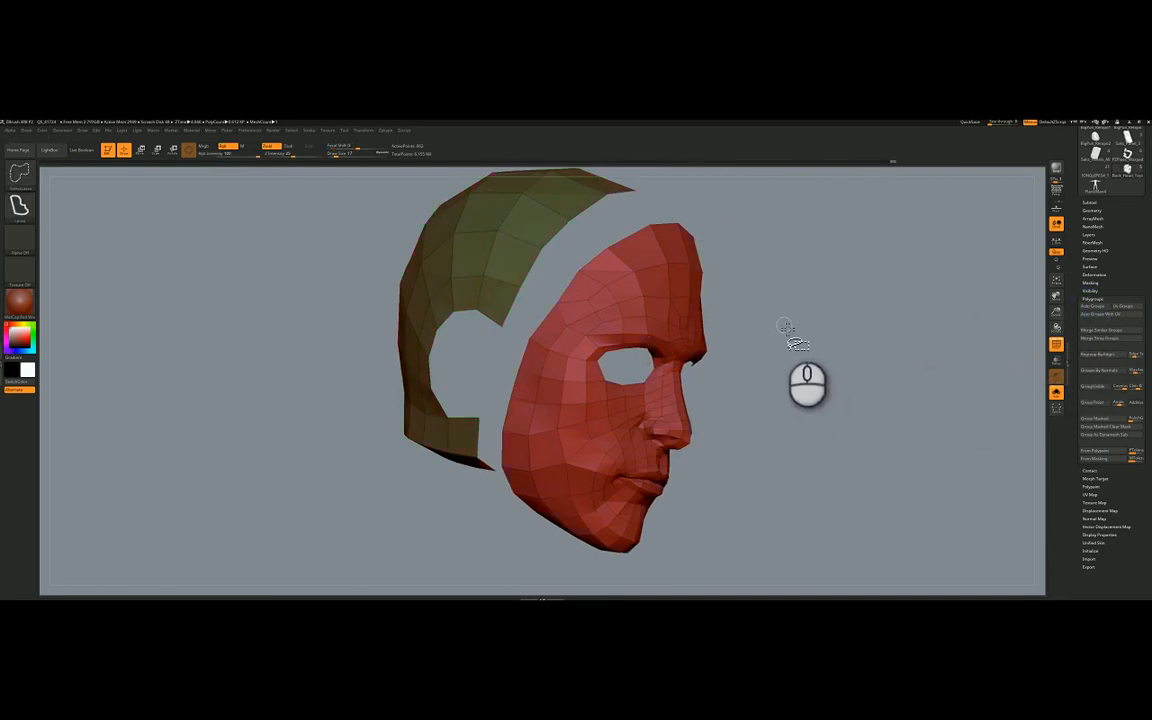
pyautogui.keyDown('ctrl'); pyautogui.keyDown('shift'); pyautogui.click(784, 326); pyautogui.keyUp('shift'); pyautogui.keyUp('ctrl')
# - Isolate the face polygroup from a side view of the head
pyautogui.moveTo(486, 405); pyautogui.dragTo(535, 330)
pyautogui.moveTo(508, 379); pyautogui.dragTo(505, 385)
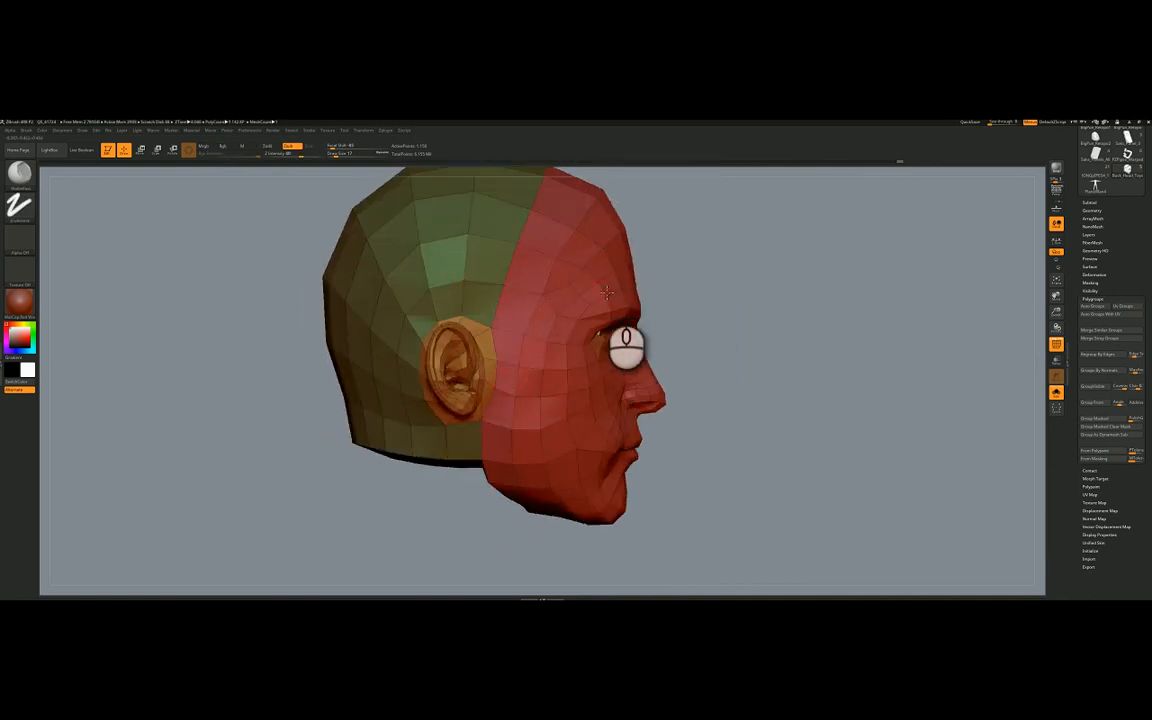
pyautogui.moveTo(607, 292); pyautogui.dragTo(581, 250)
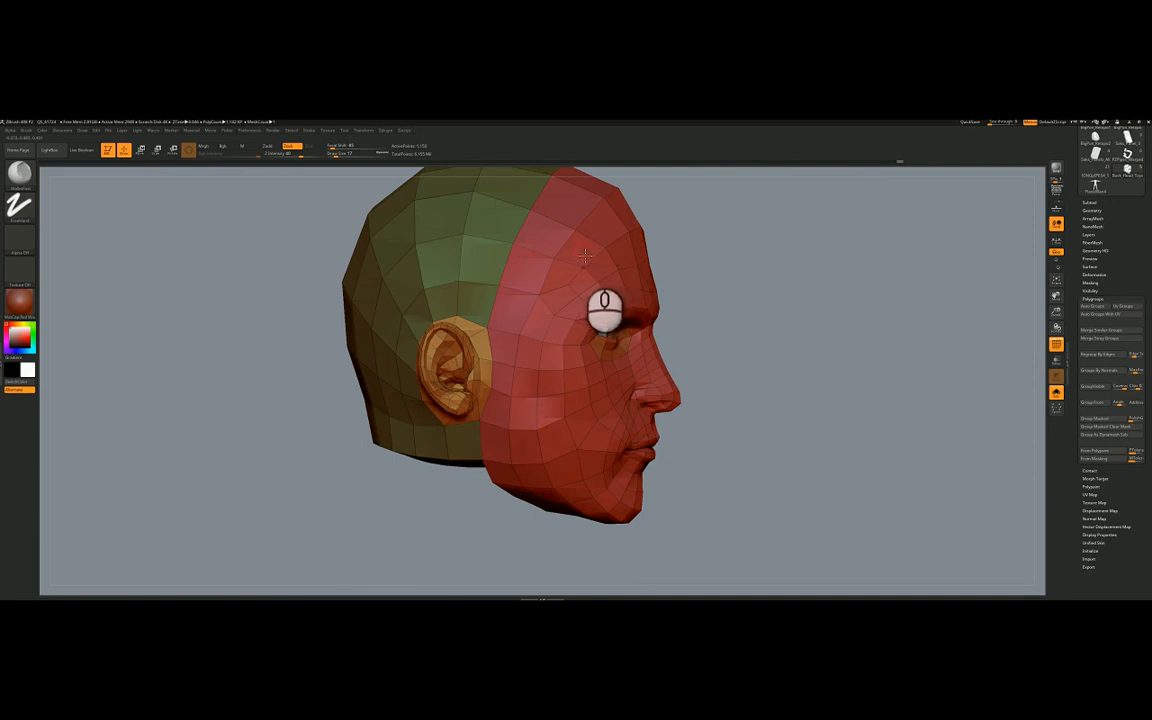
pyautogui.keyDown('ctrl'); pyautogui.keyDown('shift'); pyautogui.click(581, 251); pyautogui.keyUp('shift'); pyautogui.keyUp('ctrl')
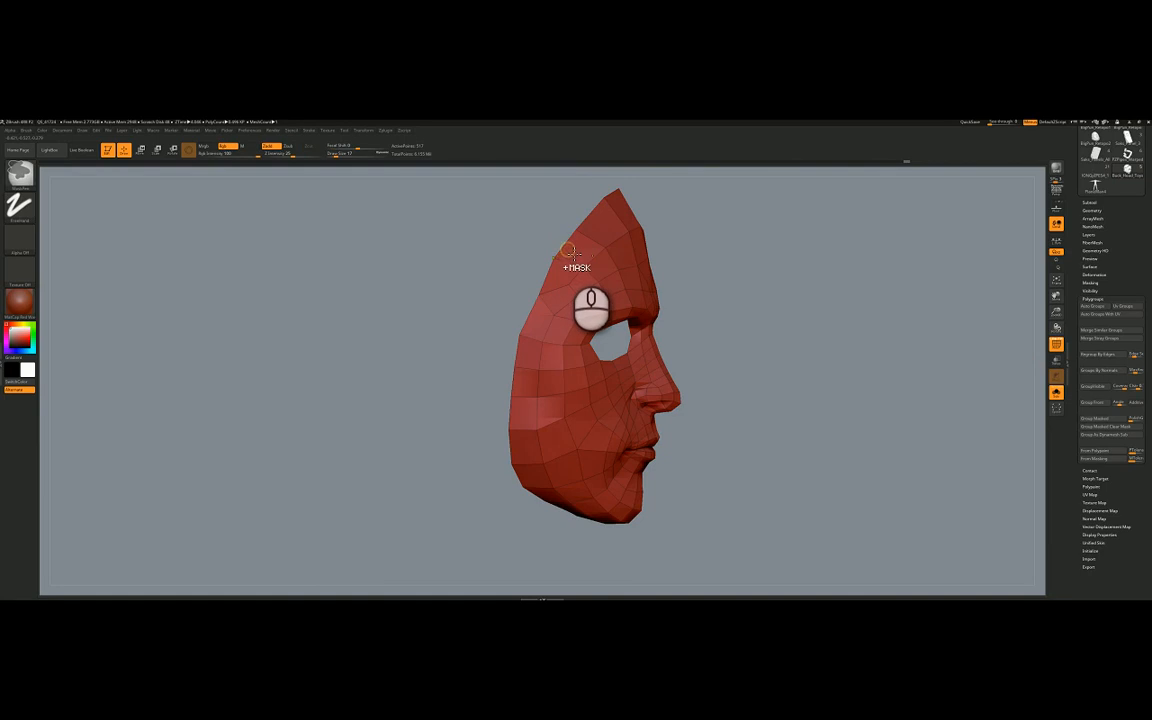
# - Switch repeatedly between the whole head and the isolated face polygroup, examining the face from the side and the front
pyautogui.keyDown('ctrl'); pyautogui.keyDown('shift'); pyautogui.click(569, 253); pyautogui.keyUp('shift'); pyautogui.keyUp('ctrl')
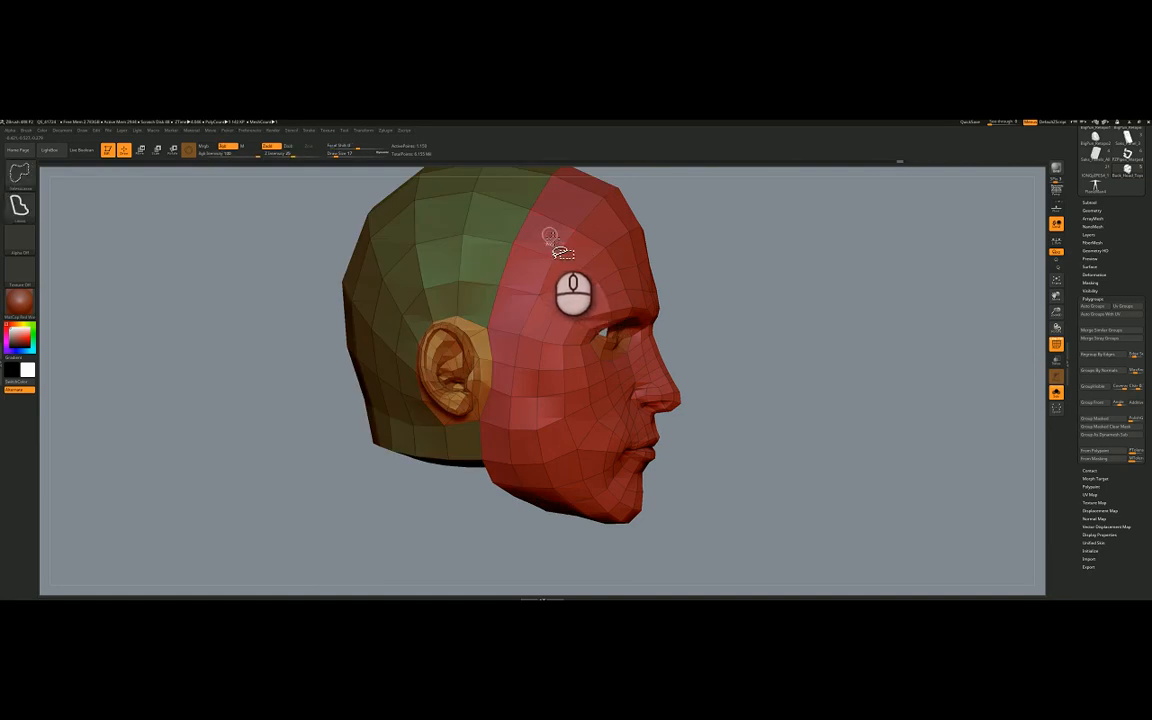
pyautogui.keyDown('ctrl'); pyautogui.keyDown('shift'); pyautogui.click(550, 237); pyautogui.keyUp('shift'); pyautogui.keyUp('ctrl')
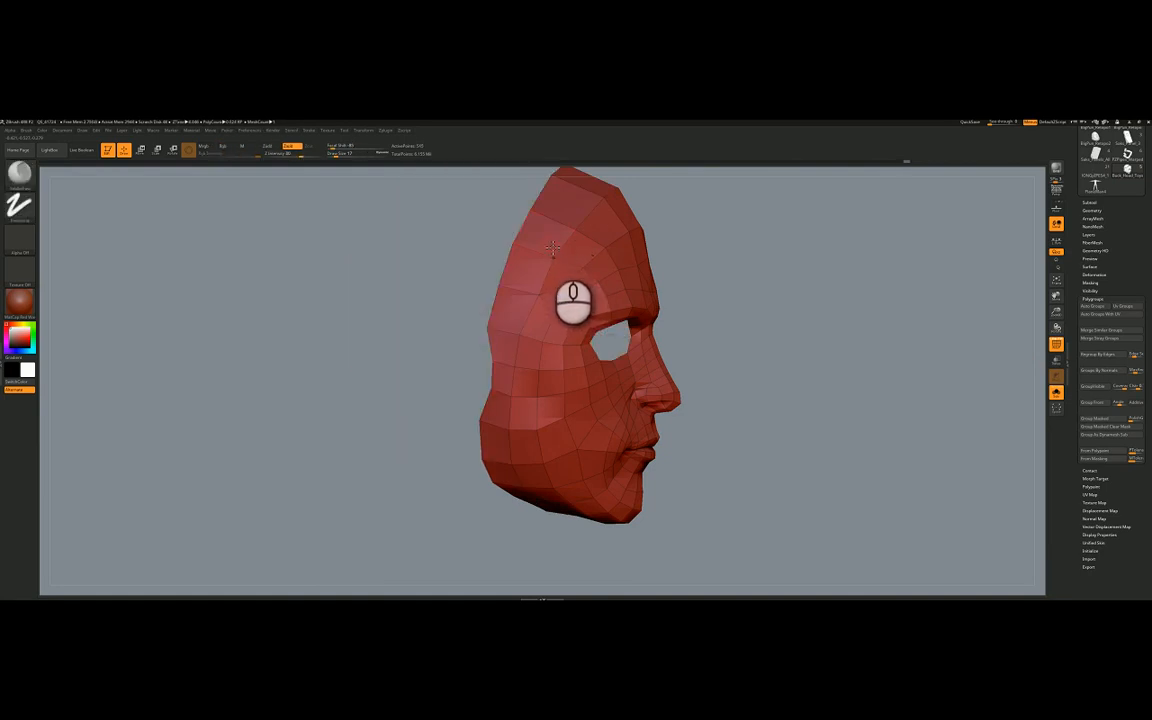
pyautogui.keyDown('ctrl'); pyautogui.moveTo(581, 251); pyautogui.dragTo(562, 217, button='right'); pyautogui.keyUp('ctrl')
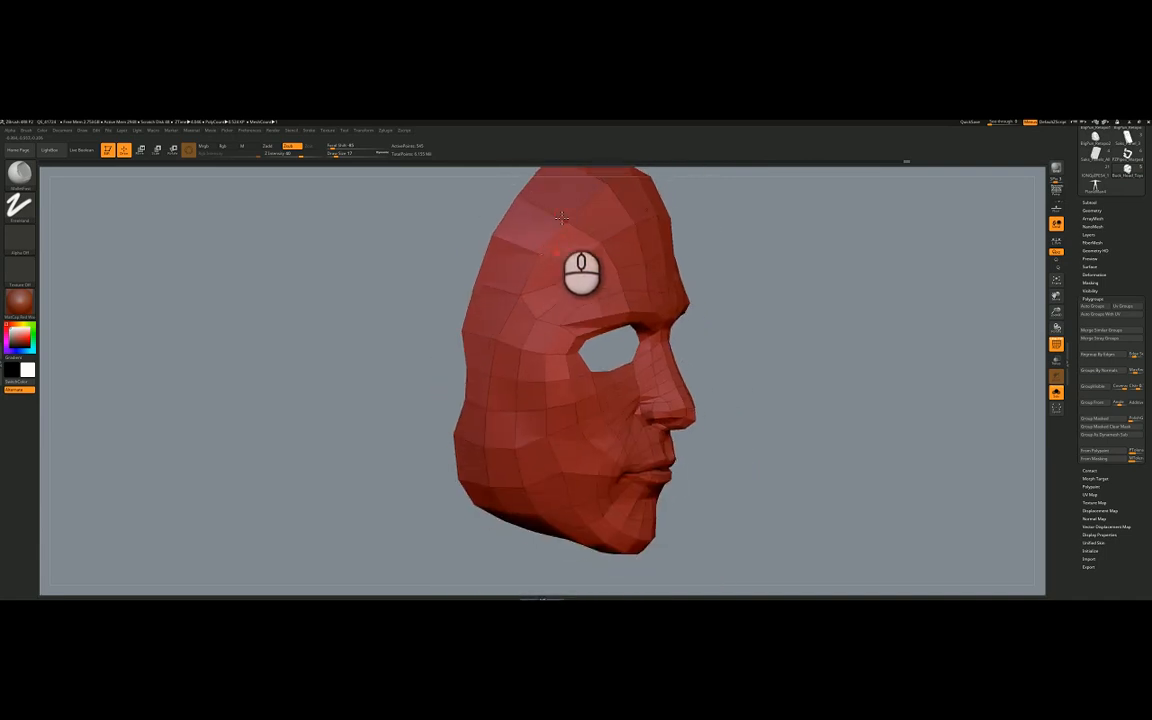
pyautogui.moveTo(524, 263); pyautogui.dragTo(620, 245, button='right')
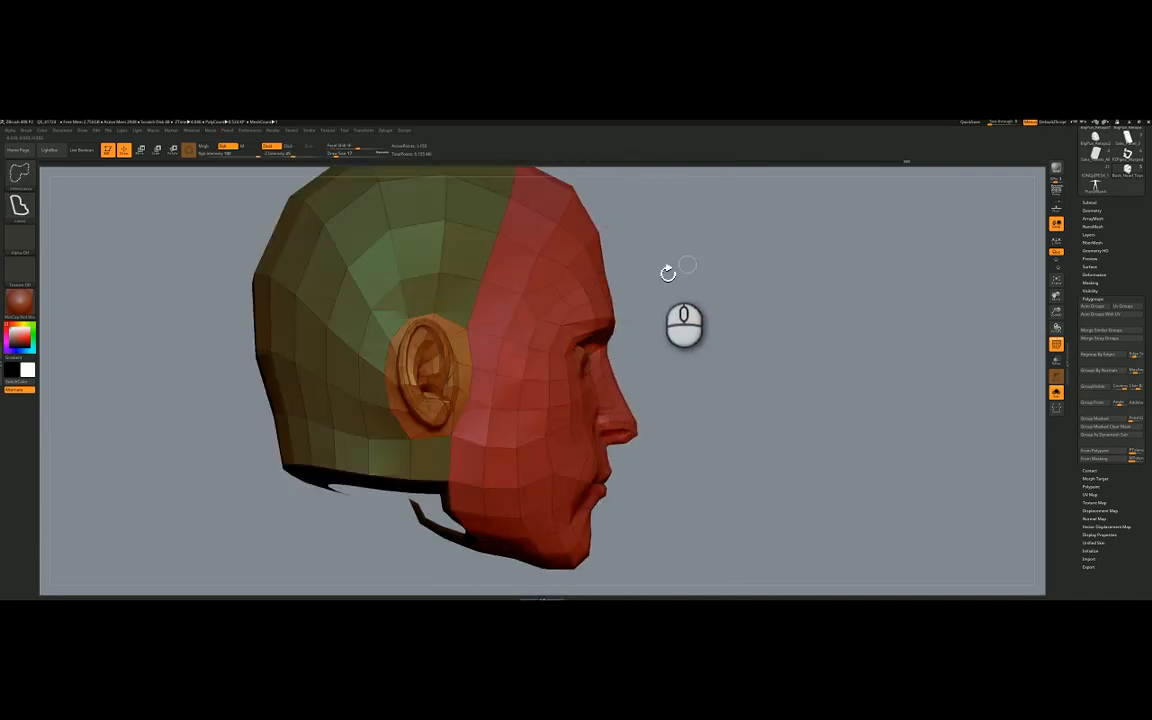
pyautogui.moveTo(669, 267); pyautogui.dragTo(550, 282, button='right')
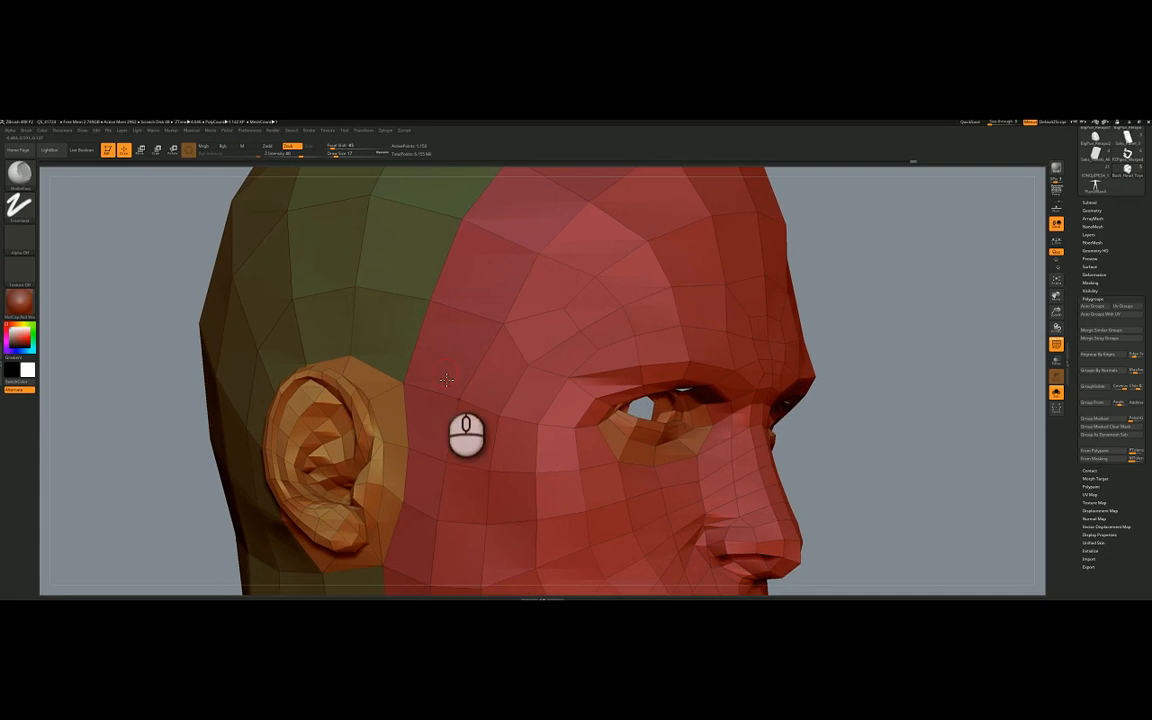
pyautogui.moveTo(568, 230)
pyautogui.keyDown('ctrl'); pyautogui.mouseDown(button='right')
pyautogui.moveTo(555, 223)
pyautogui.moveTo(584, 233)
pyautogui.mouseUp(button='right'); pyautogui.keyUp('ctrl')
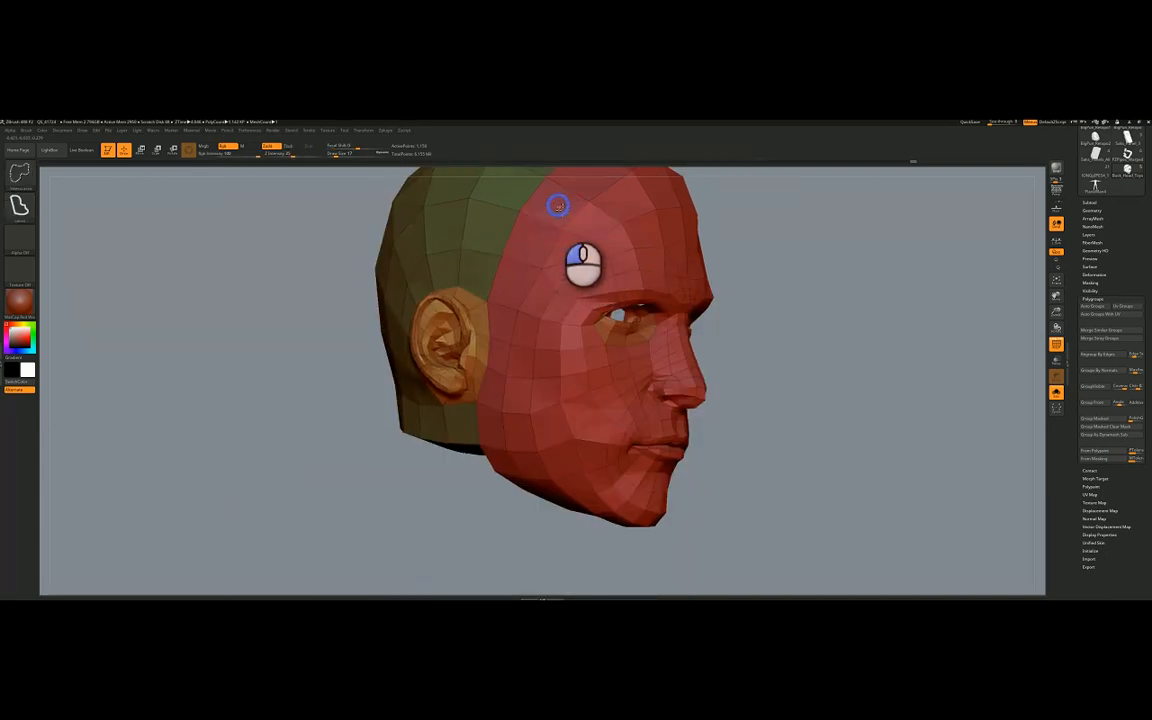
pyautogui.keyDown('ctrl'); pyautogui.keyDown('shift'); pyautogui.click(557, 205); pyautogui.keyUp('shift'); pyautogui.keyUp('ctrl')
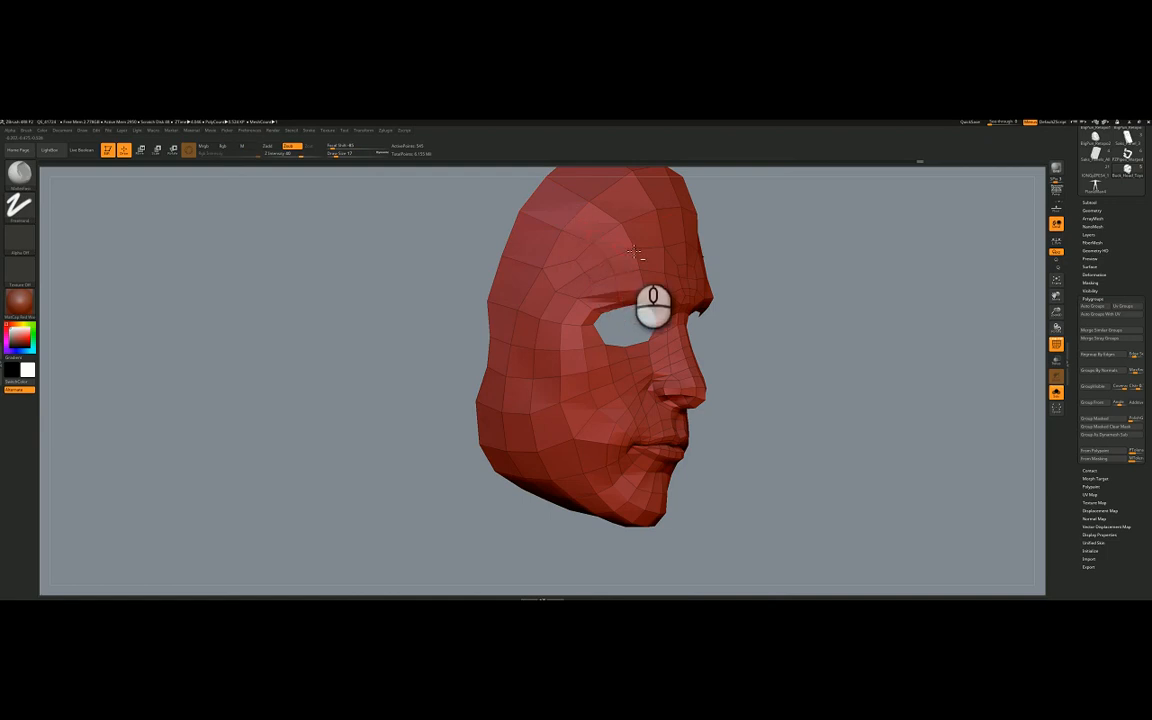
pyautogui.moveTo(634, 250)
pyautogui.mouseDown(button='right')
pyautogui.moveTo(550, 332)
pyautogui.moveTo(570, 321)
pyautogui.mouseUp(button='right')
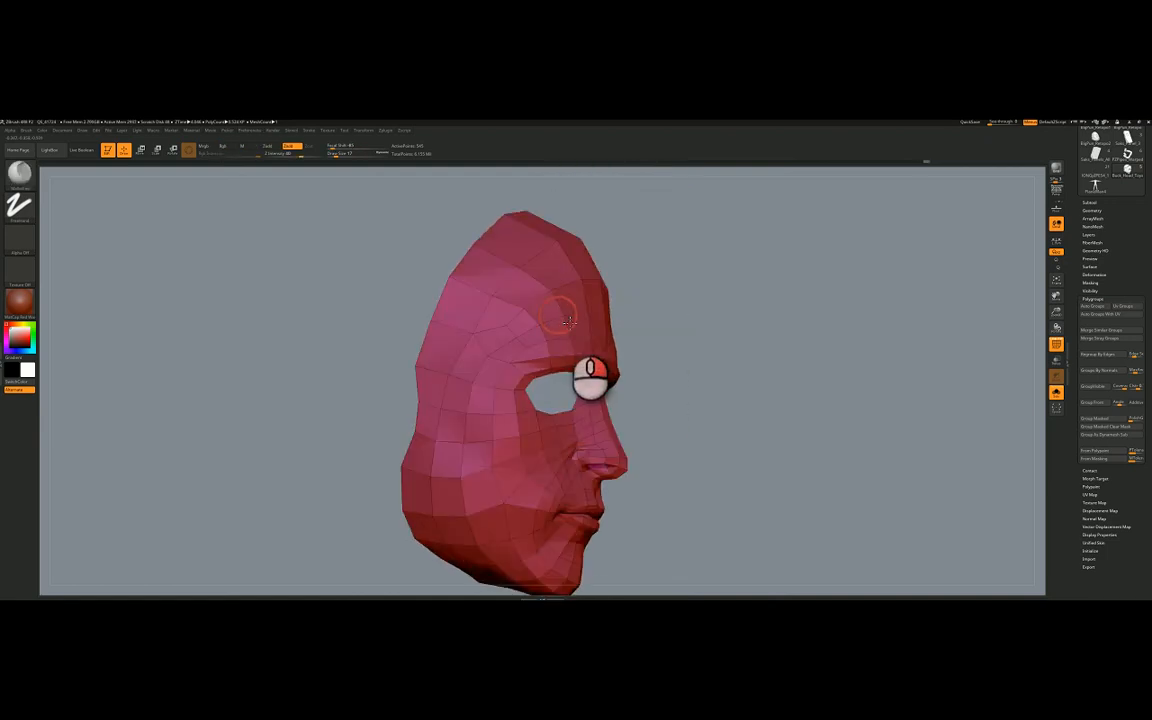
pyautogui.moveTo(499, 371)
pyautogui.mouseDown(button='right')
pyautogui.moveTo(526, 382)
pyautogui.moveTo(613, 356)
pyautogui.mouseUp(button='right')
pyautogui.hotkey('ctrl', 'shift')
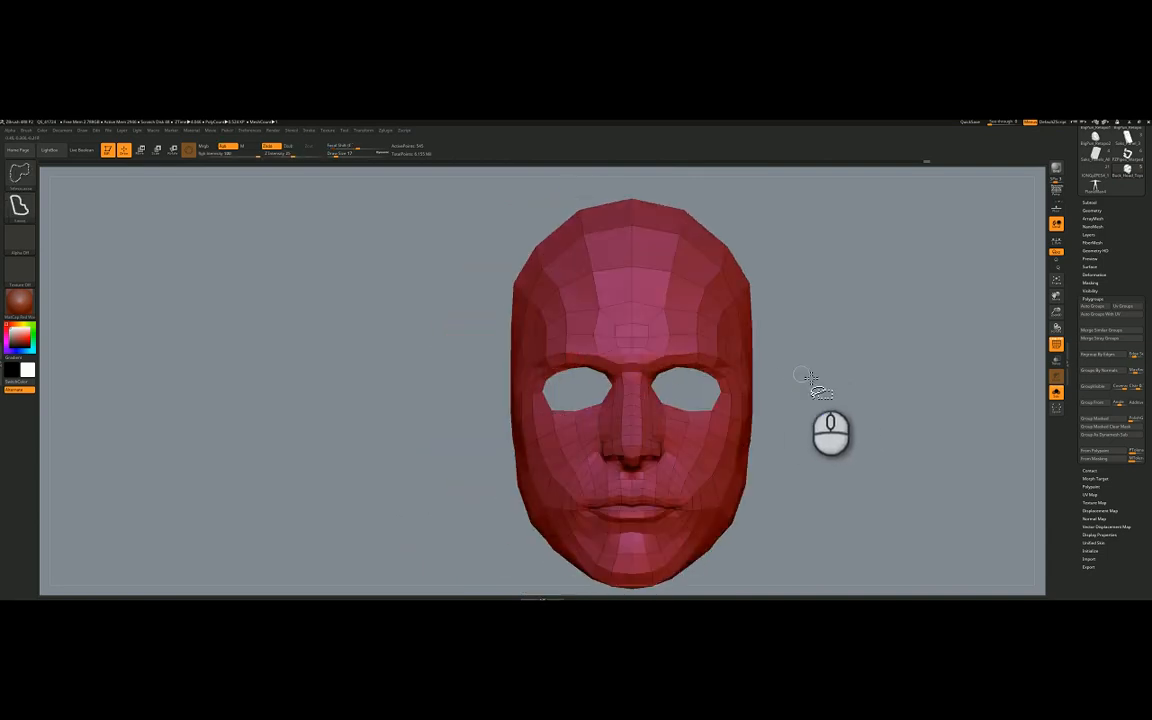
pyautogui.keyDown('ctrl'); pyautogui.keyDown('shift'); pyautogui.click(806, 376); pyautogui.keyUp('shift'); pyautogui.keyUp('ctrl')
pyautogui.moveTo(755, 390)
pyautogui.mouseDown(button='right')
pyautogui.moveTo(716, 412)
pyautogui.moveTo(565, 318)
pyautogui.moveTo(546, 383)
pyautogui.moveTo(386, 327)
pyautogui.moveTo(504, 358)
pyautogui.moveTo(538, 331)
pyautogui.moveTo(461, 301)
pyautogui.moveTo(500, 292)
pyautogui.moveTo(574, 306)
pyautogui.moveTo(602, 346)
pyautogui.mouseUp(button='right')
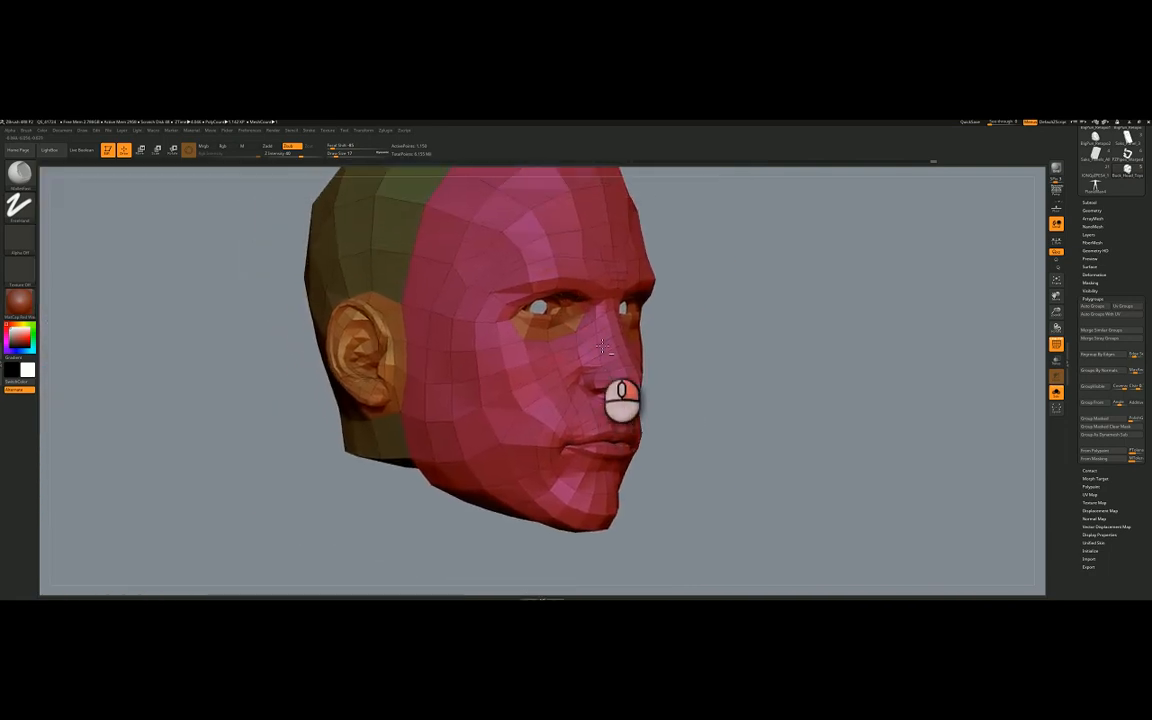
# - Isolate the face polygroup and hide the loop of polygons surrounding the lips
pyautogui.keyDown('ctrl'); pyautogui.keyDown('shift'); pyautogui.click(575, 268); pyautogui.keyUp('shift'); pyautogui.keyUp('ctrl')
pyautogui.moveTo(572, 420)
pyautogui.mouseDown(button='right')
pyautogui.moveTo(515, 383)
pyautogui.moveTo(498, 392)
pyautogui.moveTo(570, 400)
pyautogui.moveTo(540, 316)
pyautogui.moveTo(552, 320)
pyautogui.mouseUp(button='right')
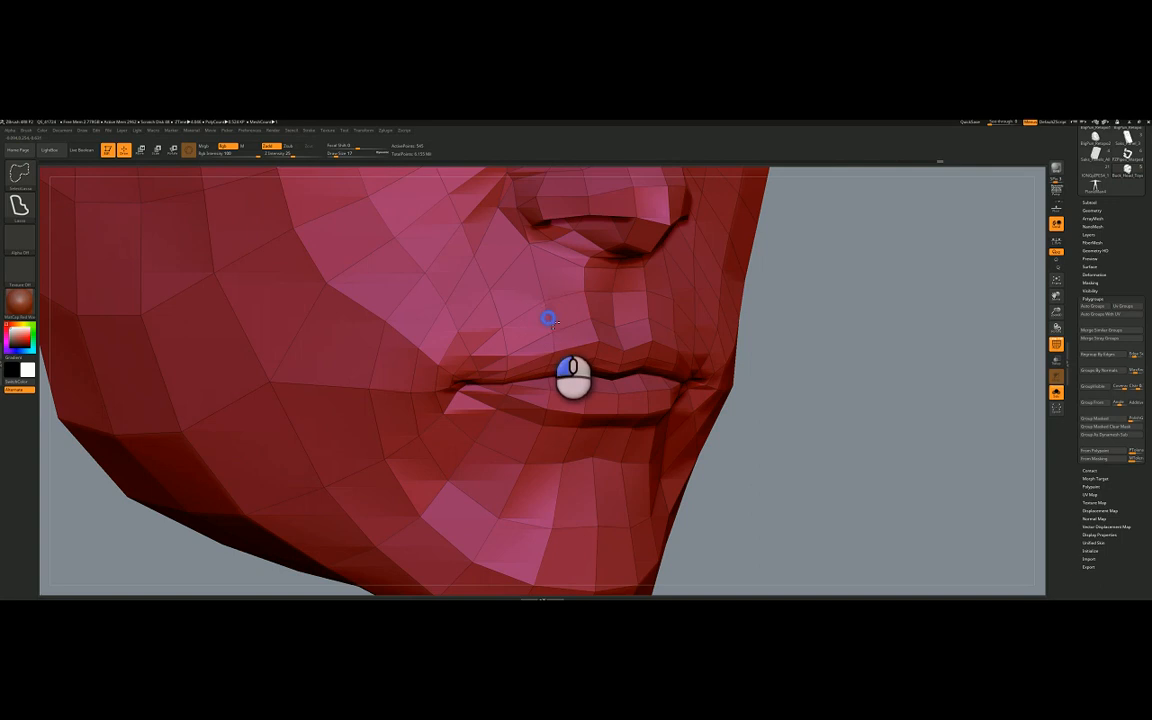
pyautogui.keyDown('ctrl'); pyautogui.keyDown('alt'); pyautogui.keyDown('shift'); pyautogui.click(549, 318); pyautogui.keyUp('shift'); pyautogui.keyUp('alt'); pyautogui.keyUp('ctrl')
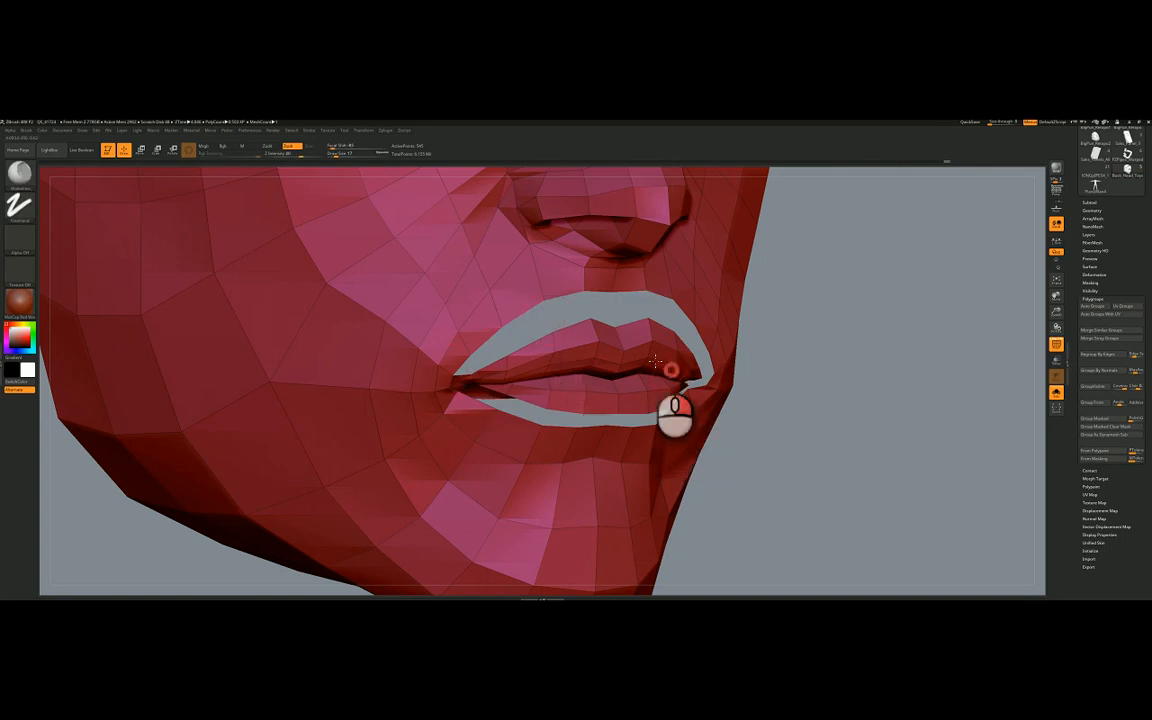
pyautogui.press('f')
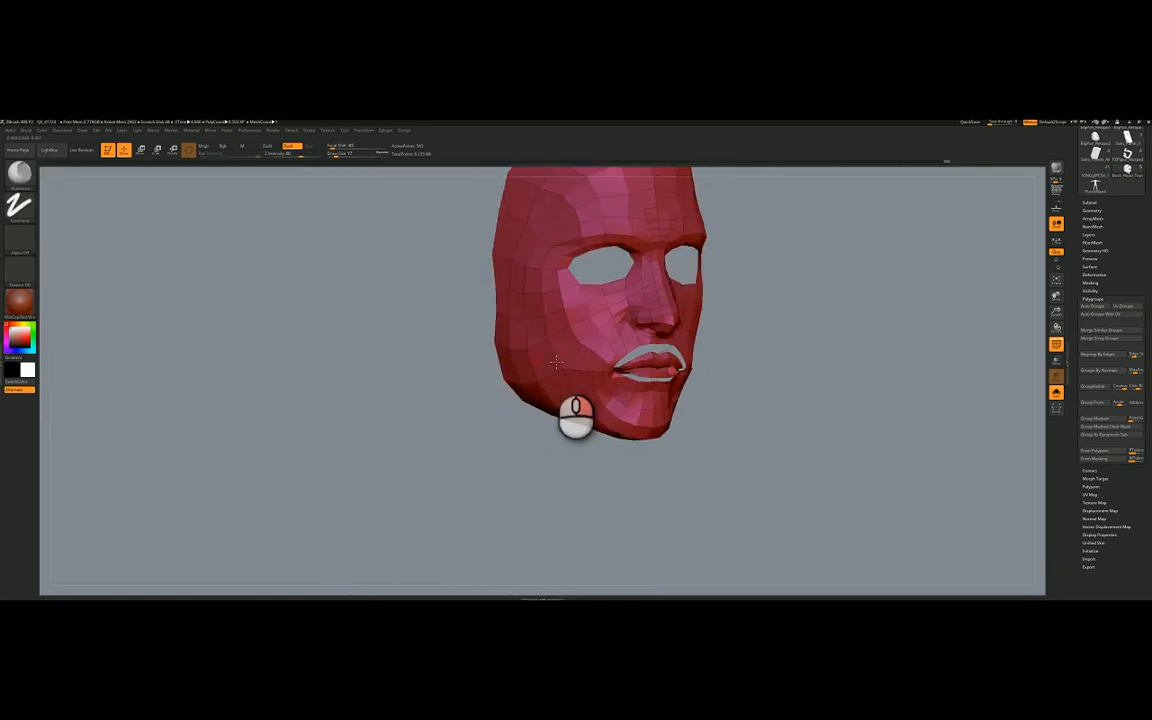
# - Assign separate polygroups to the visible face and lips with Auto Groups, and show the whole head
pyautogui.click(1093, 307)
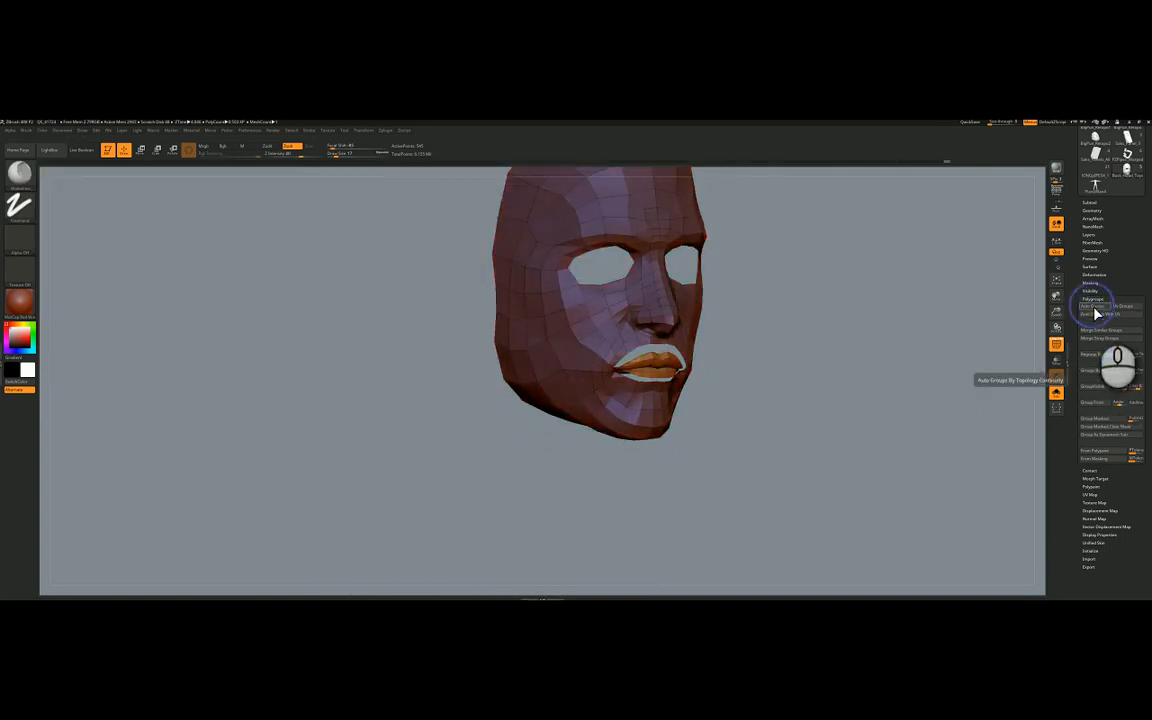
pyautogui.keyDown('ctrl'); pyautogui.keyDown('shift'); pyautogui.click(750, 345); pyautogui.keyUp('shift'); pyautogui.keyUp('ctrl')
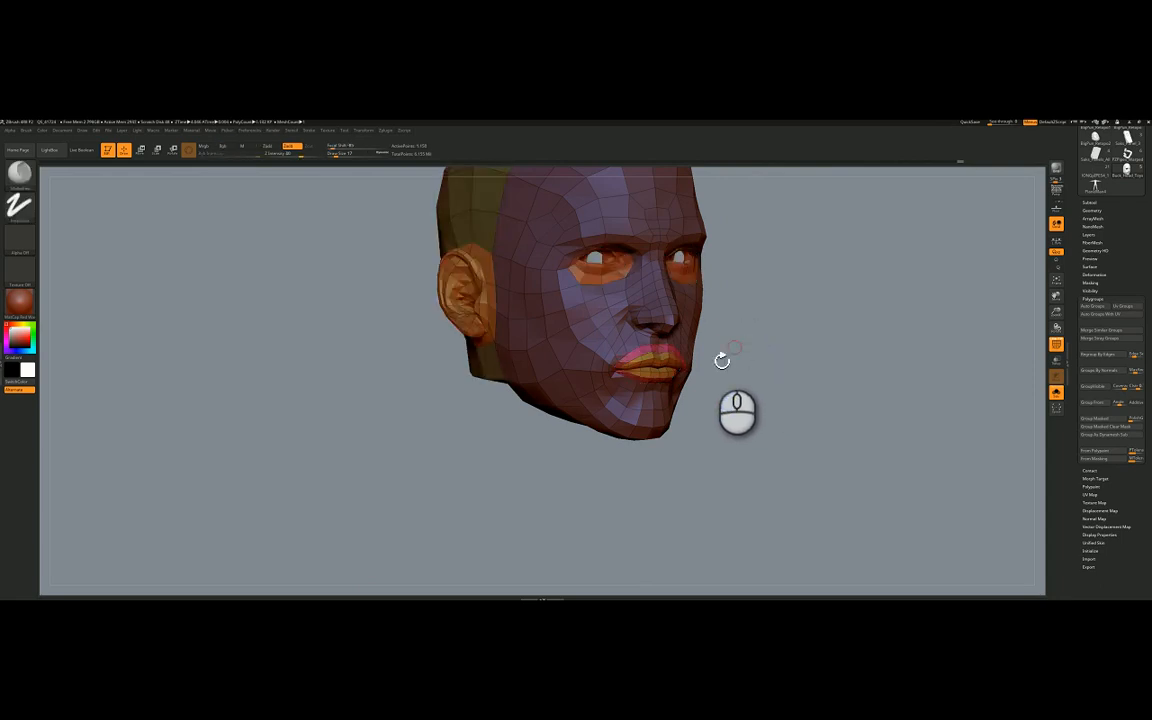
pyautogui.keyDown('ctrl'); pyautogui.moveTo(722, 357); pyautogui.dragTo(512, 337, button='right'); pyautogui.keyUp('ctrl')
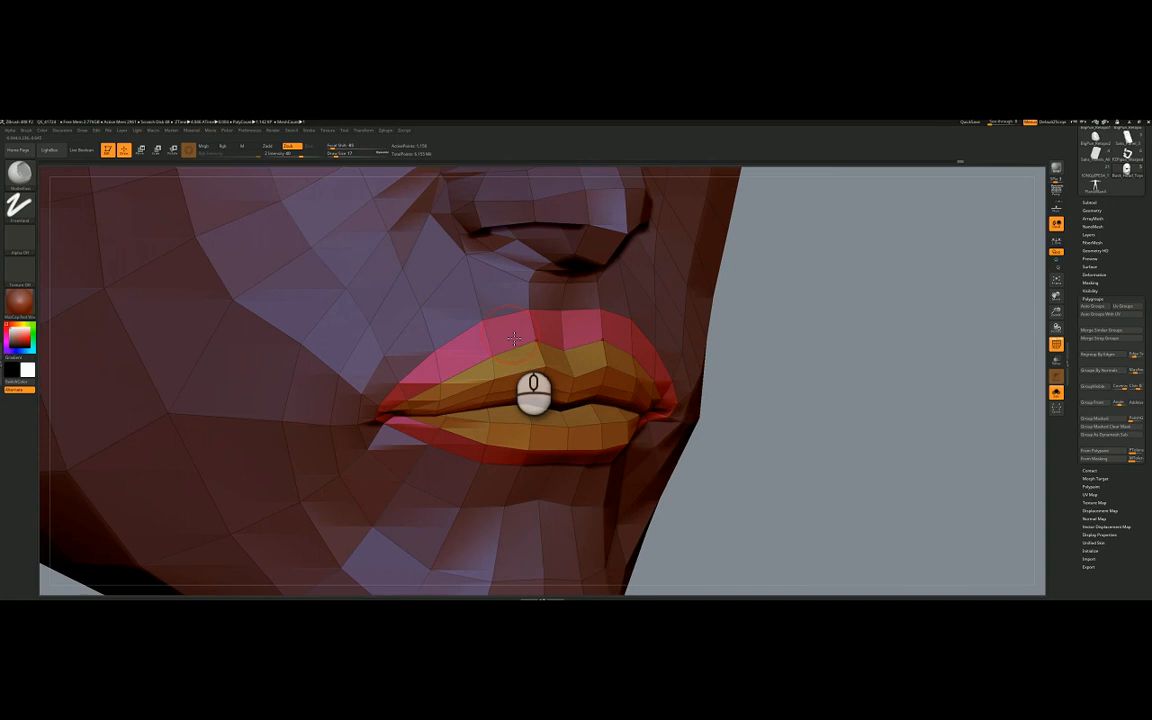
# - Isolate the lips together with the loop polygroup that surrounds them
pyautogui.hotkey('ctrl', 'shift')
pyautogui.keyDown('ctrl'); pyautogui.keyDown('shift'); pyautogui.click(512, 337); pyautogui.keyUp('shift'); pyautogui.keyUp('ctrl')
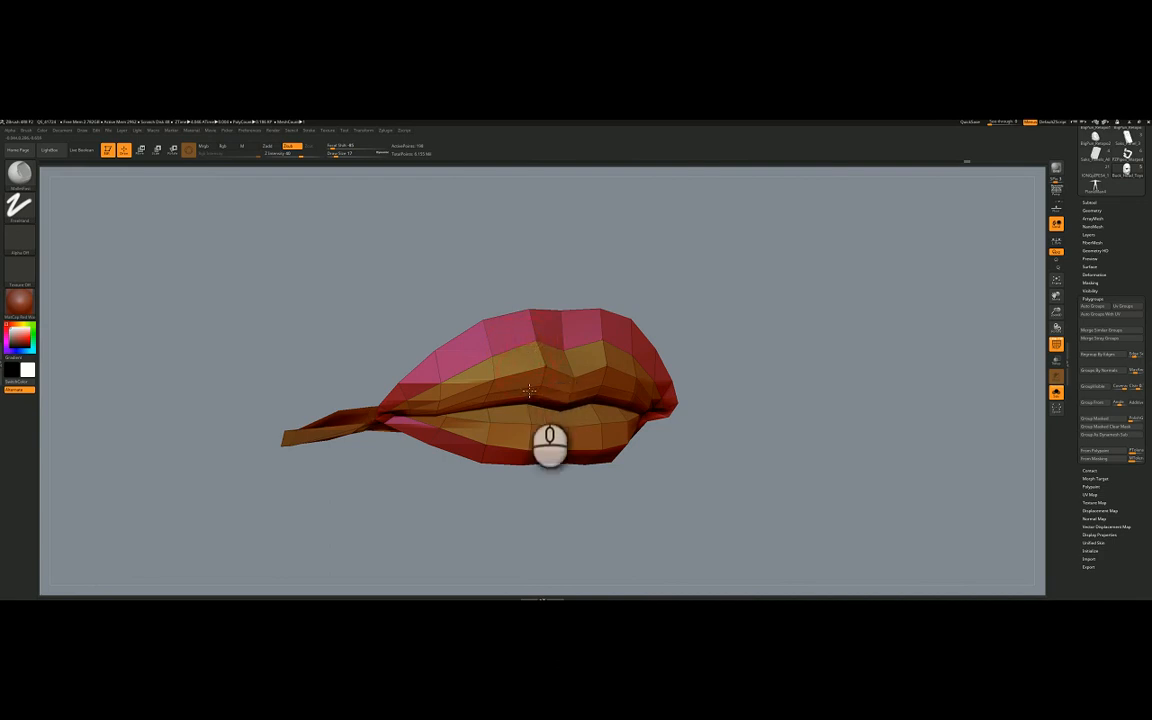
pyautogui.moveTo(533, 377); pyautogui.dragTo(607, 351, button='right')
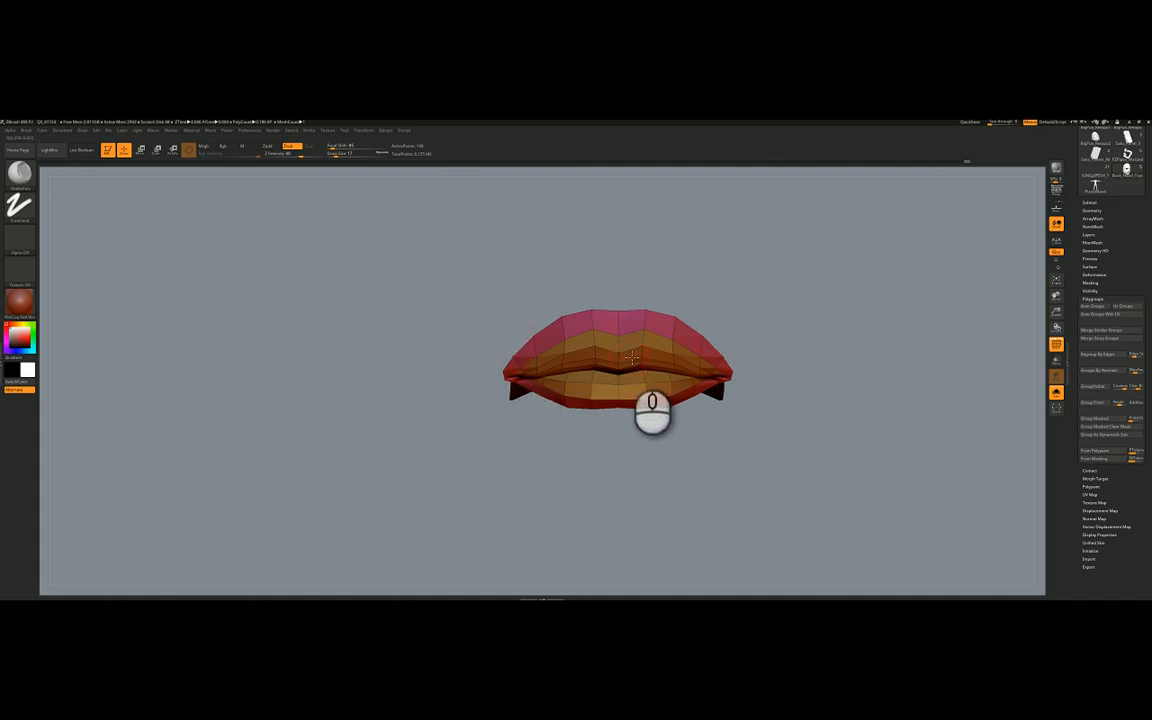
pyautogui.moveTo(632, 357); pyautogui.dragTo(756, 385, button='right')
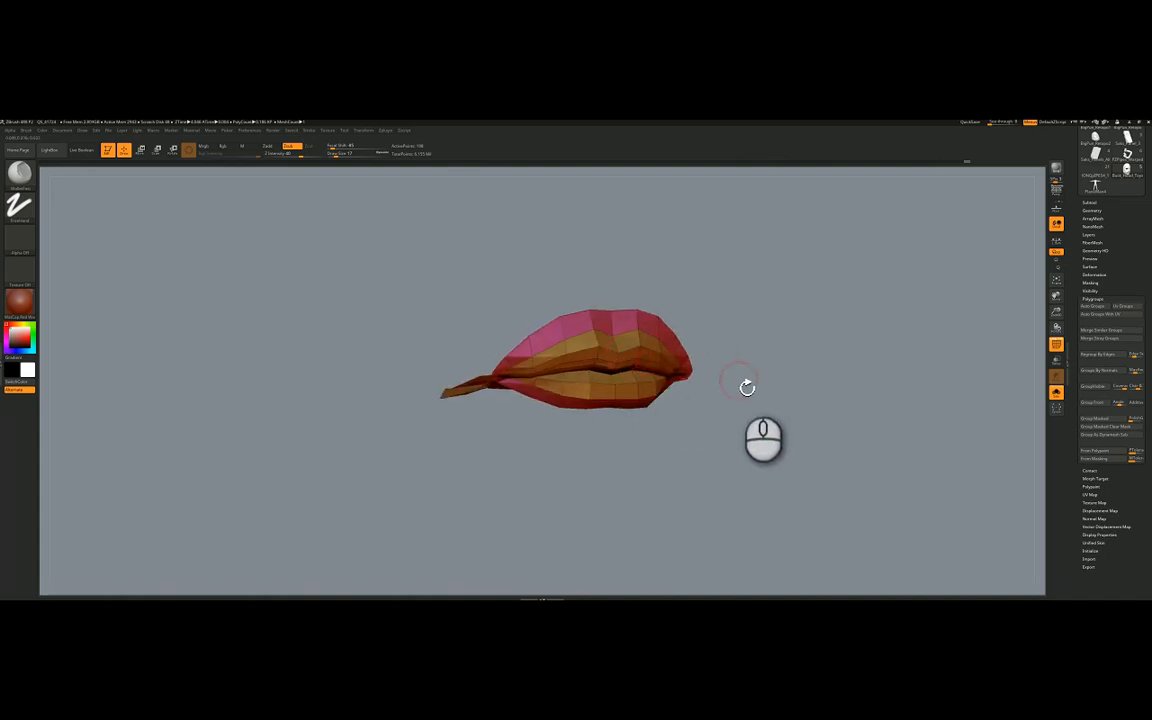
# - Merge the visible lips and surrounding loop into one polygroup, reassigning it repeatedly until its colour is pinkish red
pyautogui.click(1101, 392)
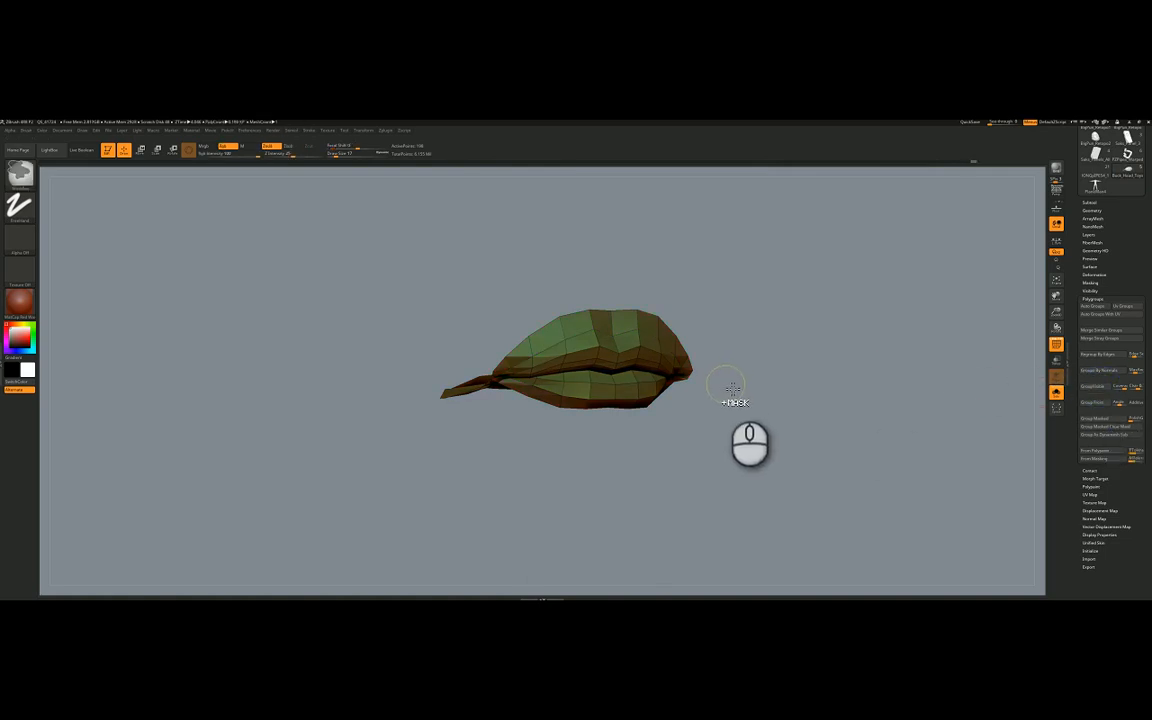
pyautogui.hotkey('ctrl', 'w')
pyautogui.hotkey('ctrl', 'w')
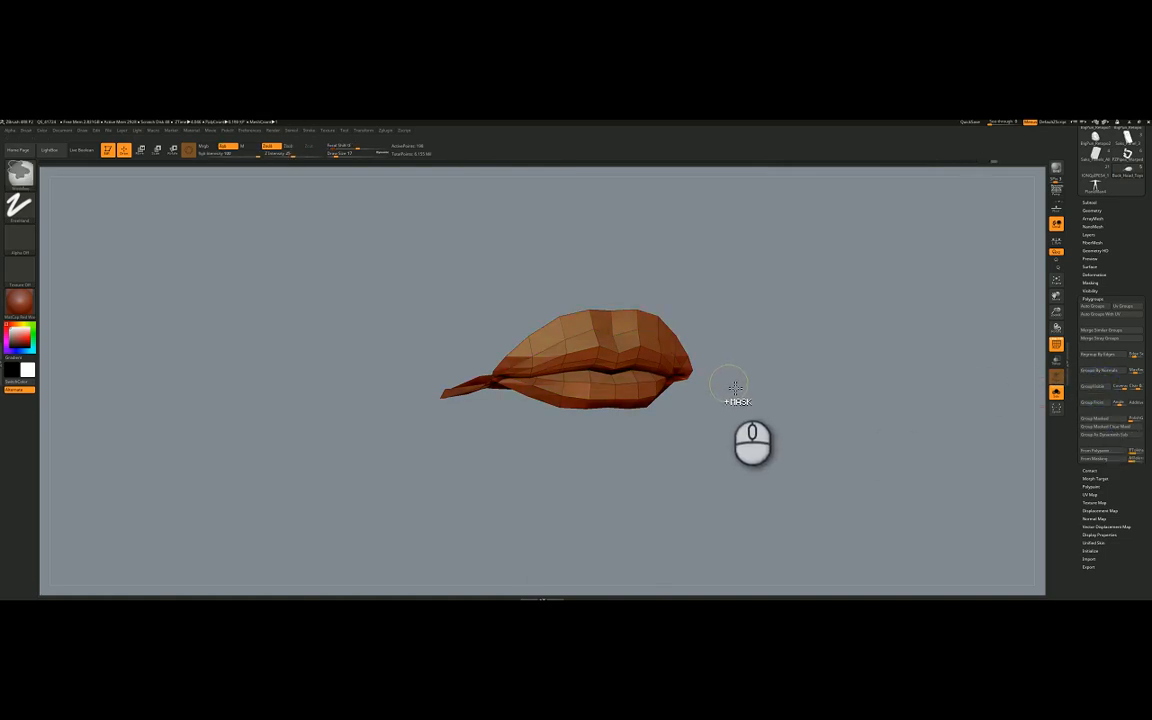
pyautogui.hotkey('ctrl', 'w')
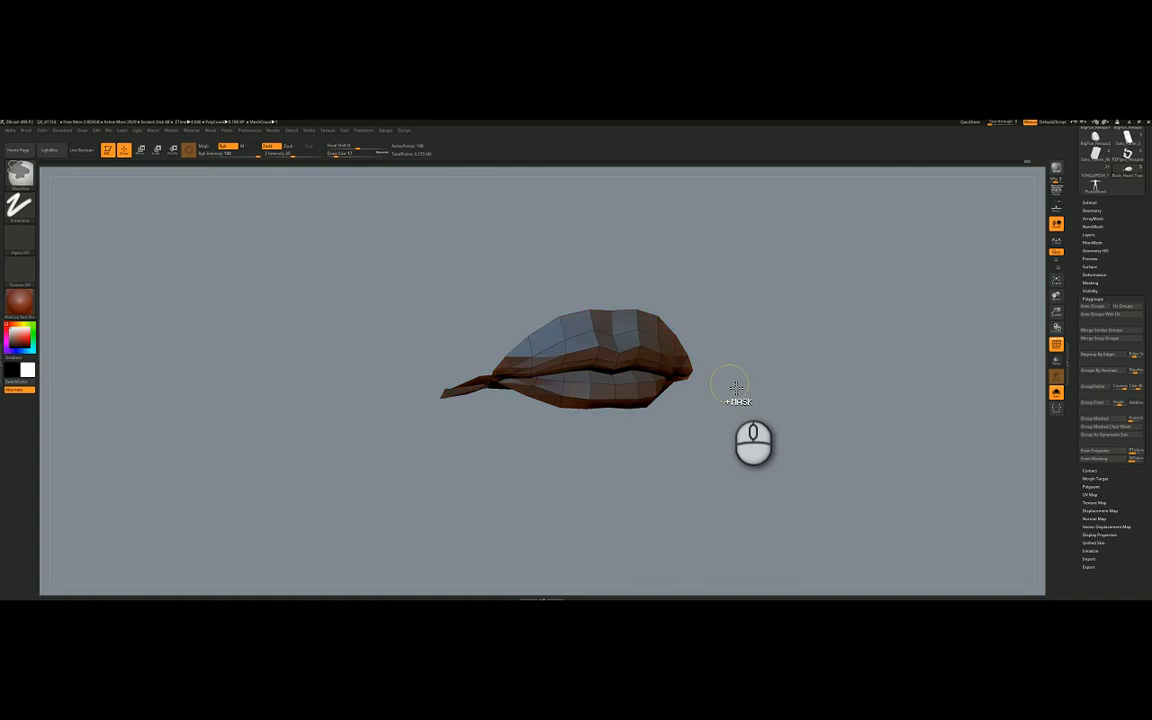
pyautogui.hotkey('ctrl', 'w')
pyautogui.hotkey('ctrl', 'w')
pyautogui.hotkey('ctrl', 'w')
pyautogui.hotkey('ctrl', 'w')
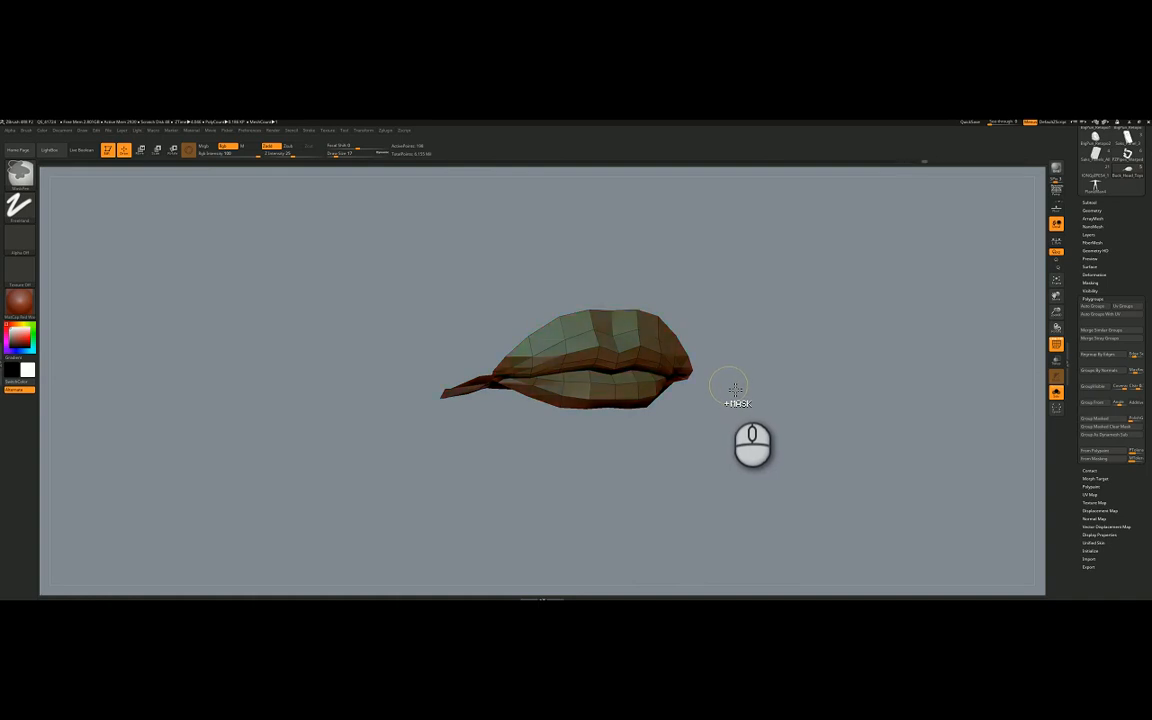
pyautogui.hotkey('ctrl', 'w')
pyautogui.hotkey('ctrl', 'w')
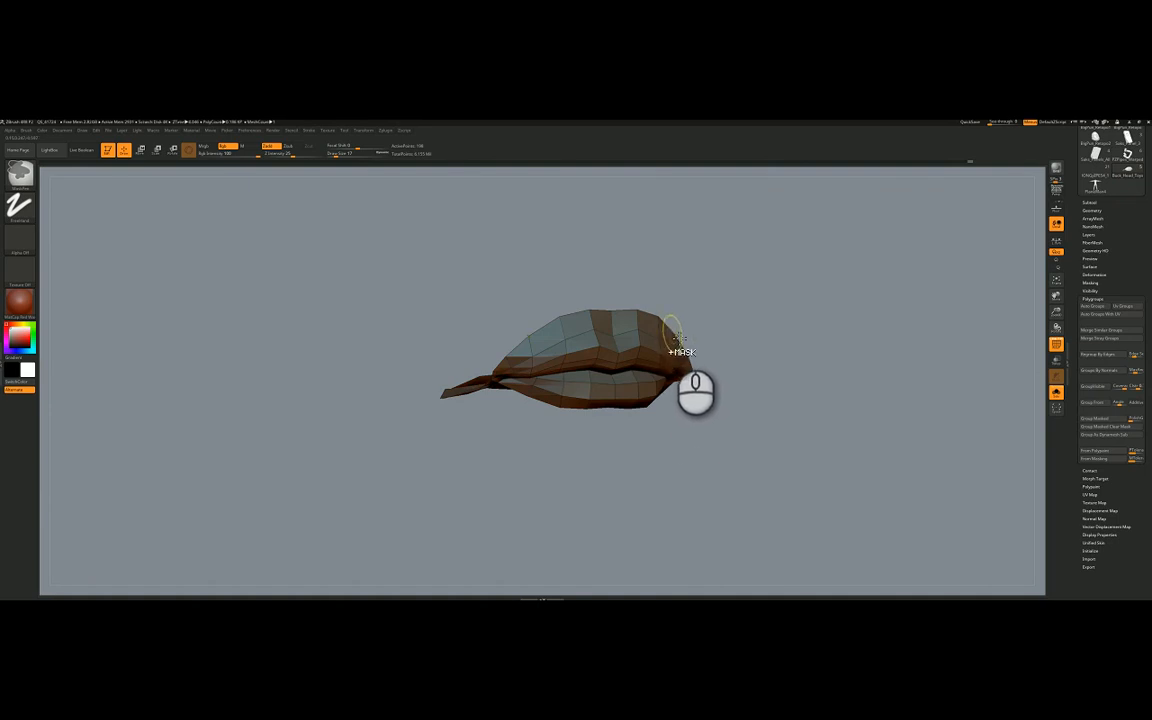
pyautogui.hotkey('ctrl', 'w')
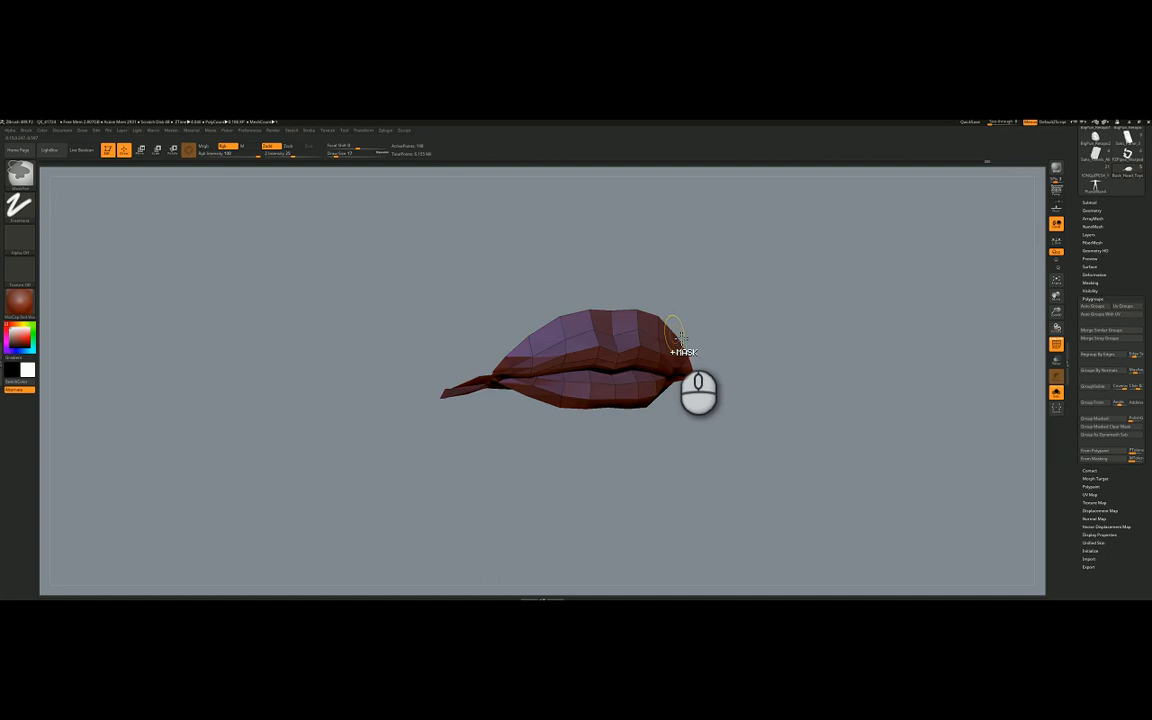
pyautogui.hotkey('ctrl', 'w')
# - Show the whole head again and examine its polygroups from the side and three-quarter views
pyautogui.hotkey('ctrl', 'shift')
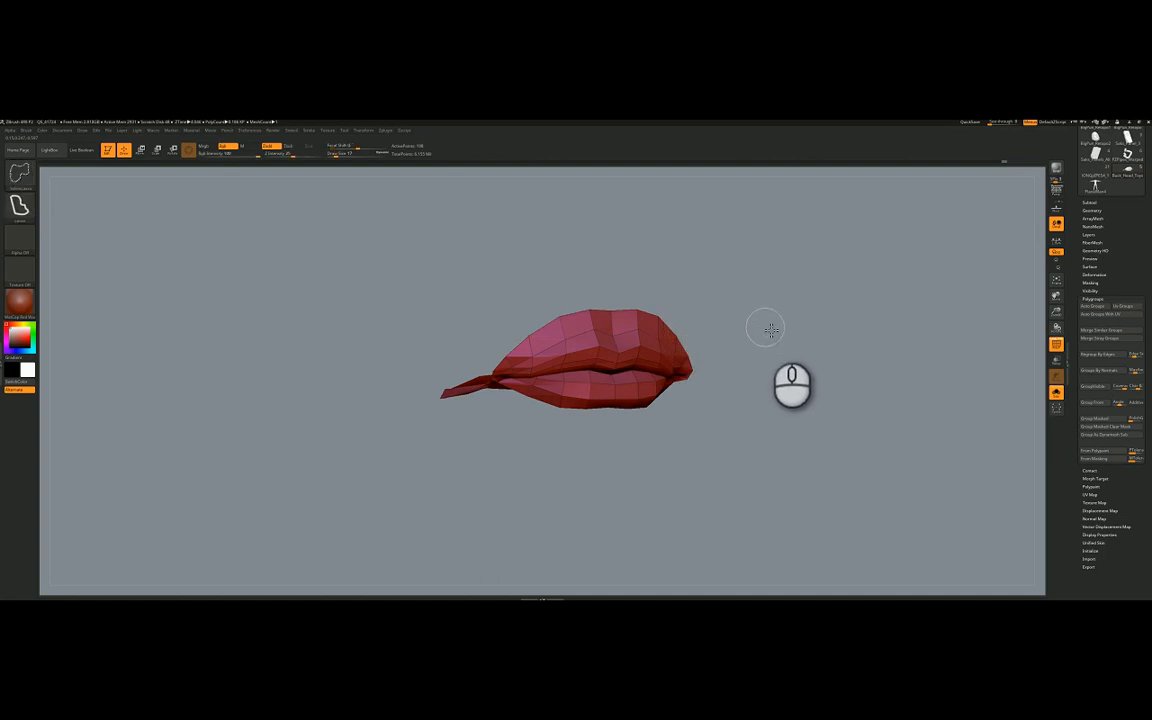
pyautogui.keyDown('ctrl'); pyautogui.keyDown('shift'); pyautogui.click(770, 330); pyautogui.keyUp('shift'); pyautogui.keyUp('ctrl')
pyautogui.moveTo(784, 293); pyautogui.dragTo(615, 383)
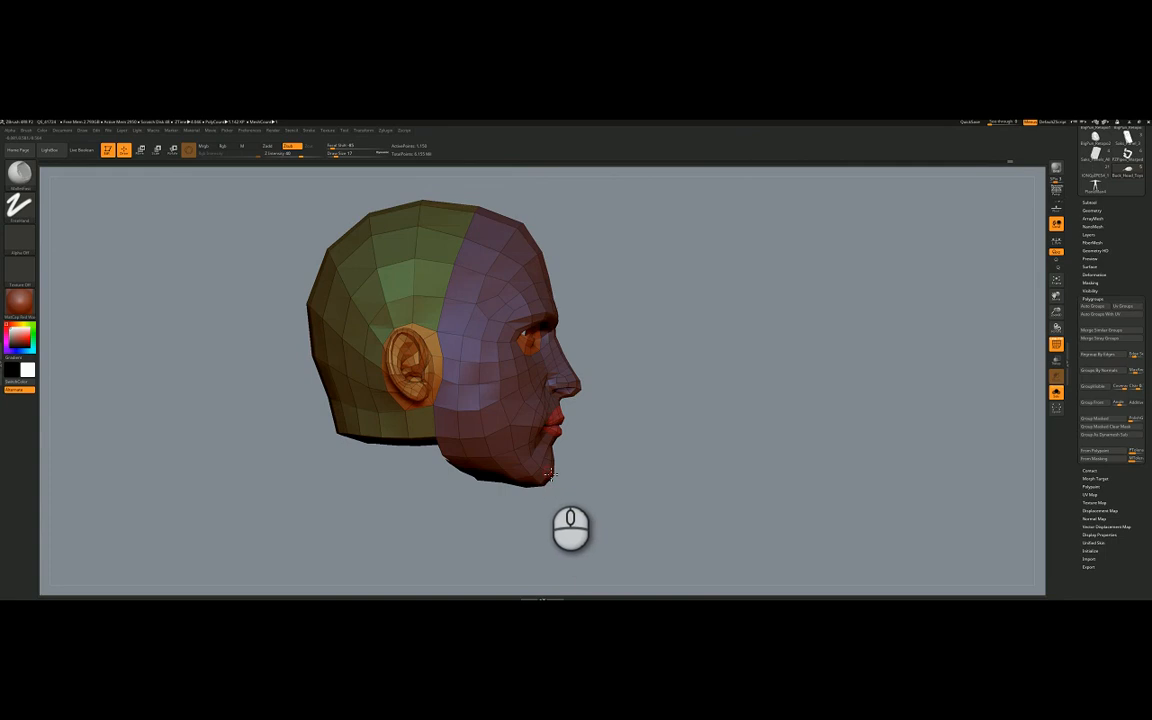
pyautogui.moveTo(556, 468); pyautogui.dragTo(520, 252)
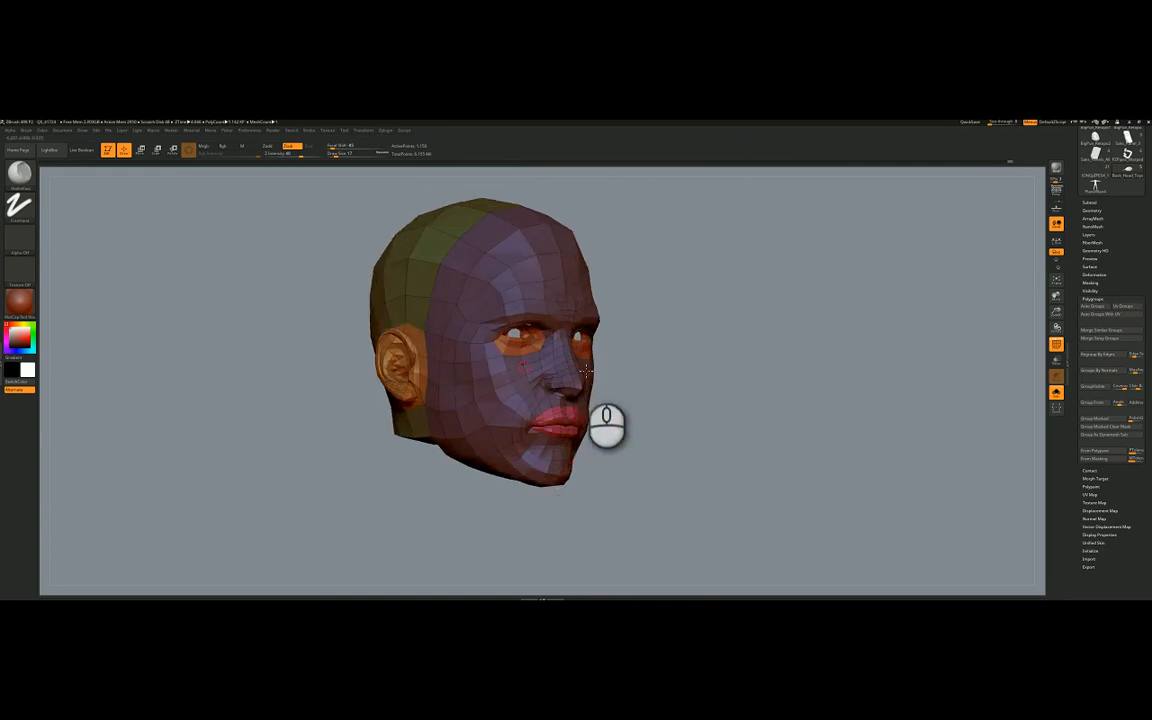
# - Switch to the headless full-body model and raise its subdivision level to the detailed muscle sculpt
pyautogui.click(1097, 188)
pyautogui.moveTo(652, 324); pyautogui.dragTo(642, 356)
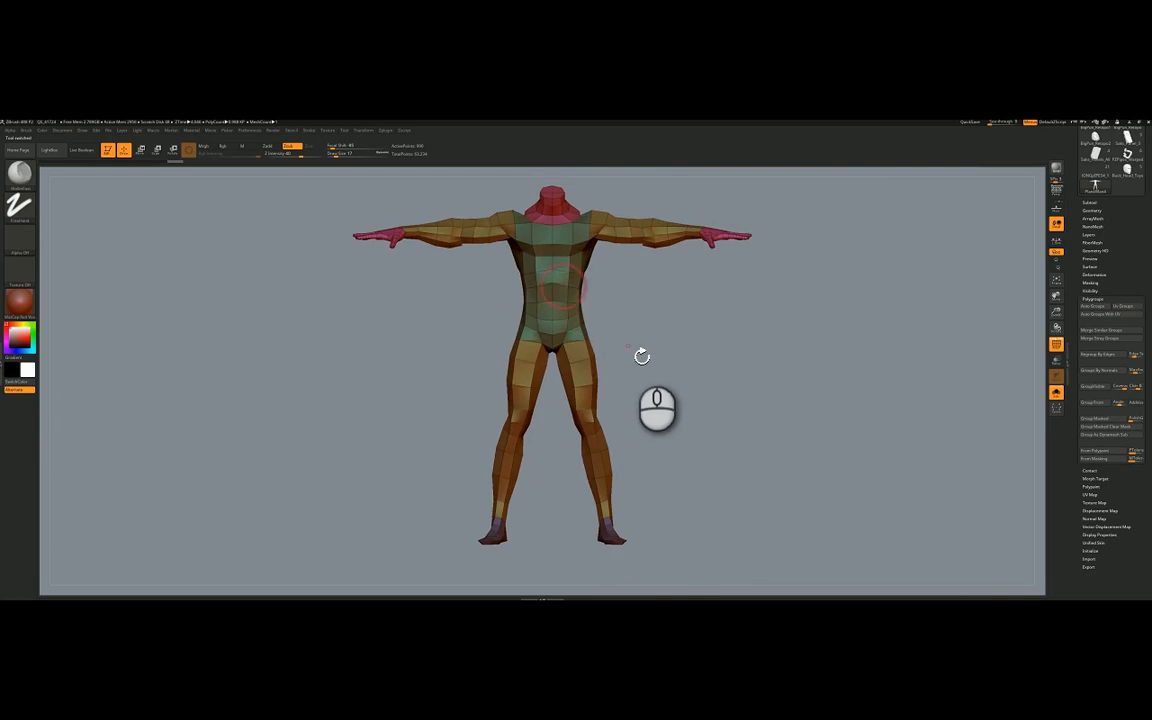
pyautogui.press('d')
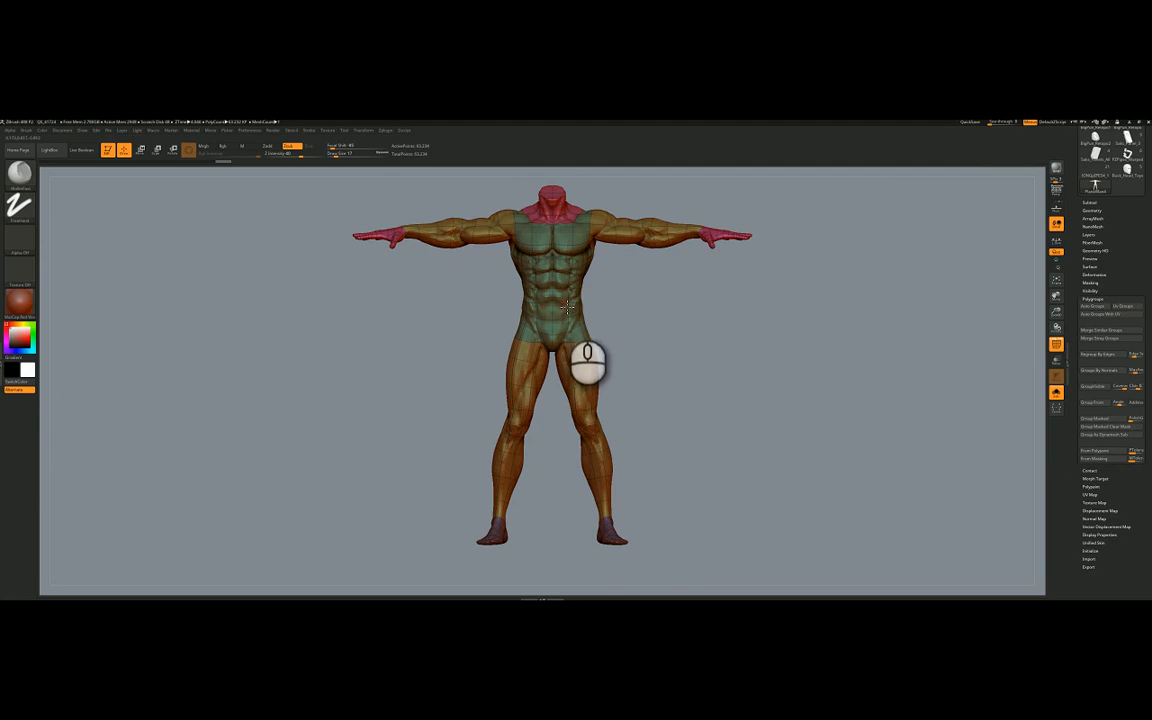
# - Change the visibility selection brush to the rectangular SelectRect
pyautogui.hotkey('ctrl', 'shift')
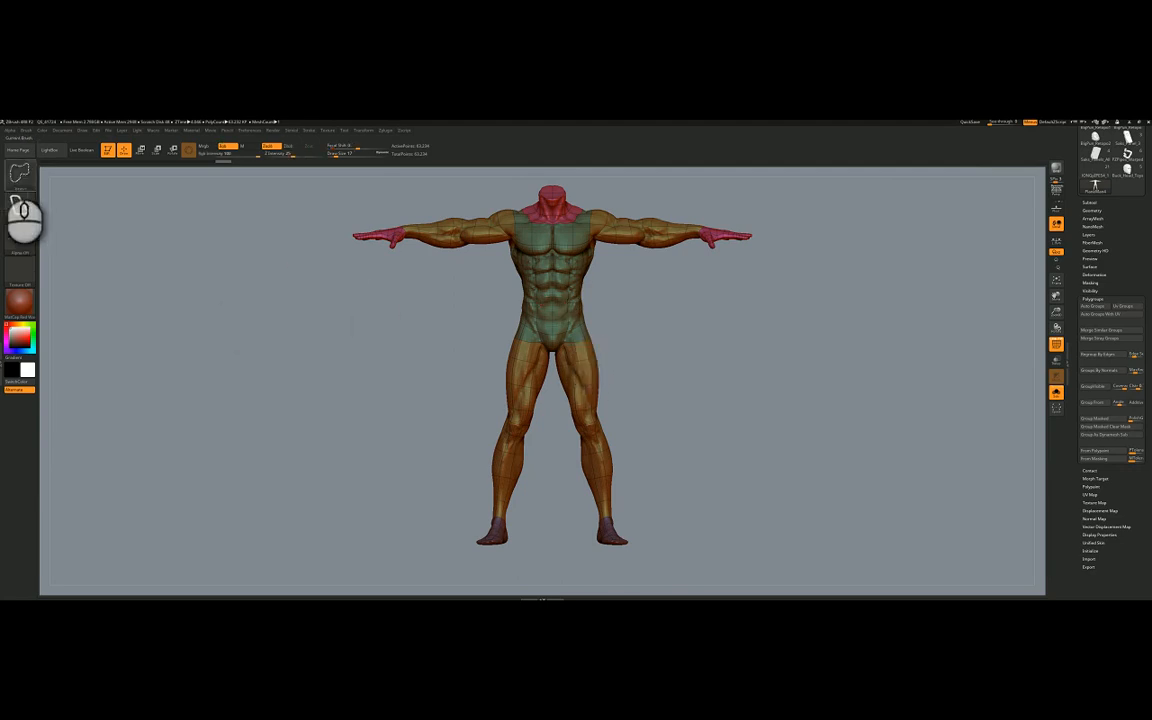
pyautogui.click(22, 177)
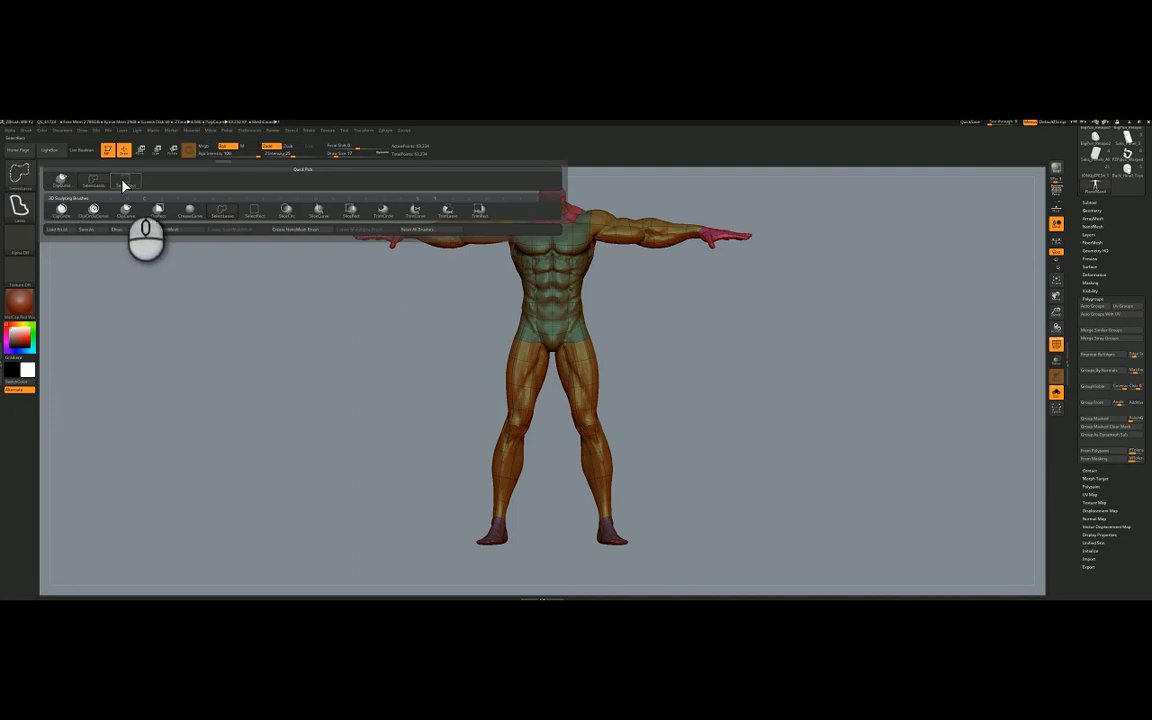
pyautogui.keyDown('ctrl'); pyautogui.keyDown('shift'); pyautogui.click(128, 185); pyautogui.keyUp('shift'); pyautogui.keyUp('ctrl')
# - Isolate the torso polygroup of the full-body model
pyautogui.keyDown('ctrl'); pyautogui.moveTo(603, 273); pyautogui.dragTo(612, 300, button='right'); pyautogui.keyUp('ctrl')
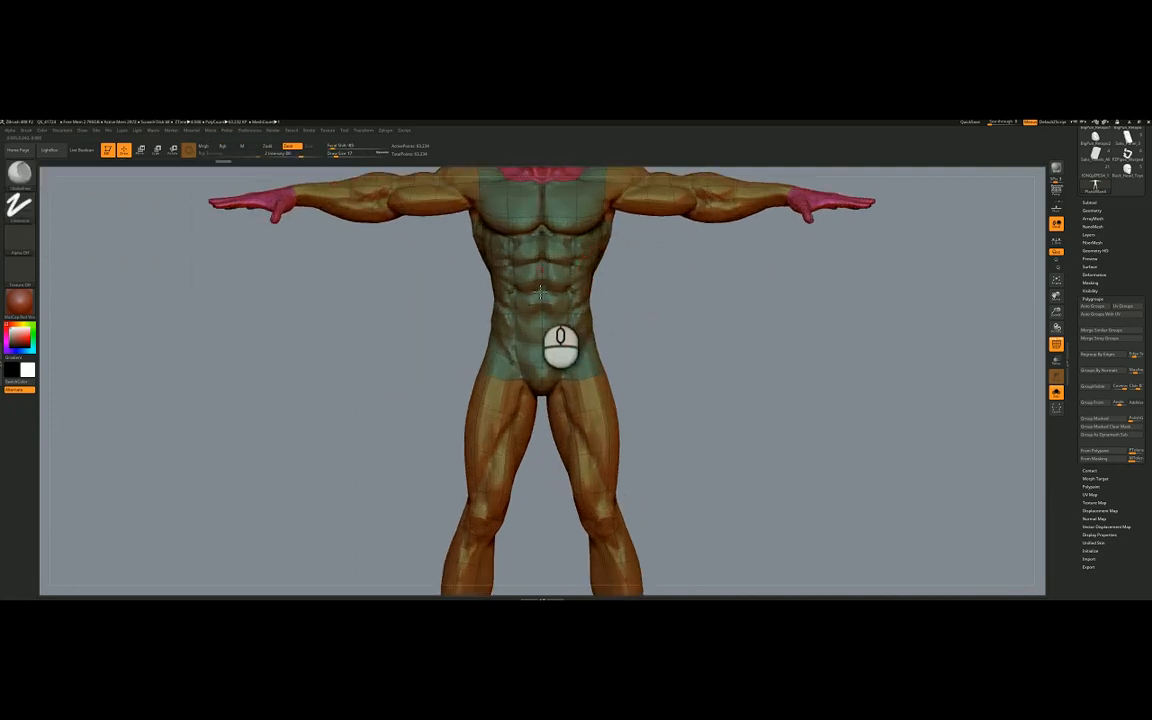
pyautogui.keyDown('alt'); pyautogui.moveTo(540, 291); pyautogui.dragTo(637, 342, button='right'); pyautogui.keyUp('alt')
pyautogui.hotkey('ctrl', 'shift')
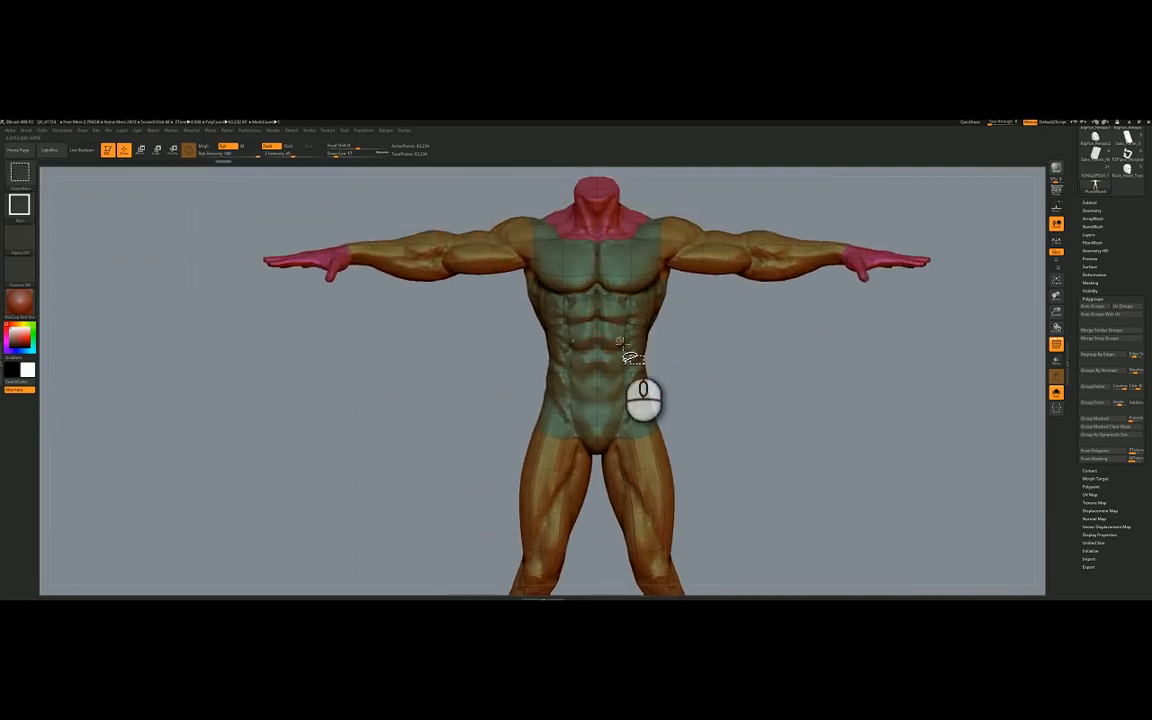
pyautogui.keyDown('ctrl'); pyautogui.keyDown('shift'); pyautogui.click(621, 344); pyautogui.keyUp('shift'); pyautogui.keyUp('ctrl')
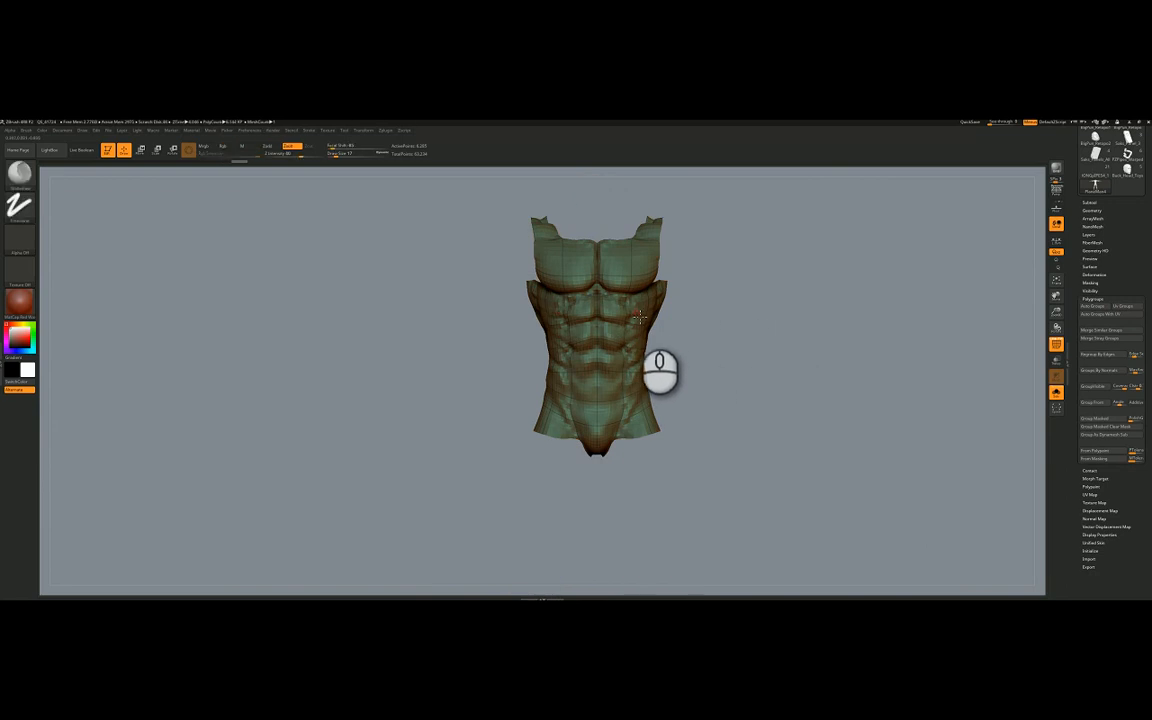
# - Hide the polyframe on the isolated torso and choose the Standard brush, adjusting its draw size for sculpting the abdomen
pyautogui.hotkey('shift', 'f')
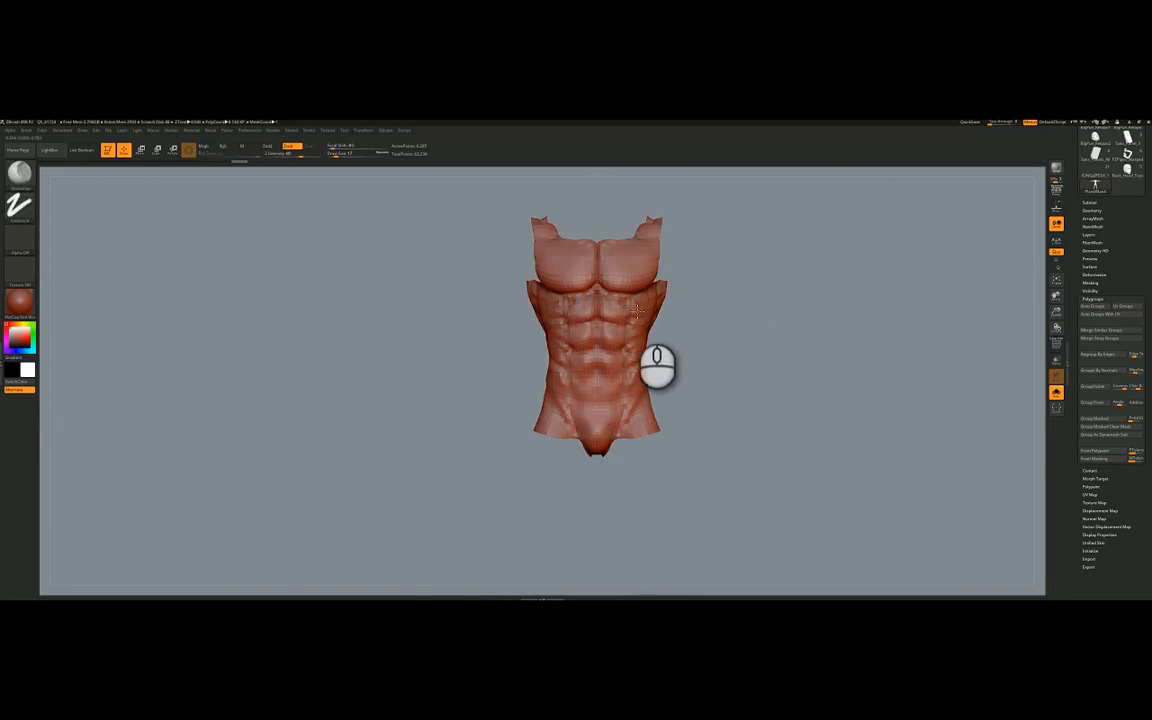
pyautogui.keyDown('ctrl'); pyautogui.moveTo(619, 327); pyautogui.dragTo(697, 396, button='right'); pyautogui.keyUp('ctrl')
pyautogui.keyDown('alt'); pyautogui.moveTo(622, 324); pyautogui.dragTo(651, 337, button='right'); pyautogui.keyUp('alt')
pyautogui.moveTo(580, 319)
pyautogui.mouseDown(button='right')
pyautogui.moveTo(597, 306)
pyautogui.moveTo(610, 321)
pyautogui.moveTo(567, 348)
pyautogui.moveTo(634, 294)
pyautogui.moveTo(544, 337)
pyautogui.moveTo(550, 347)
pyautogui.moveTo(540, 340)
pyautogui.mouseUp(button='right')
pyautogui.click(19, 173)
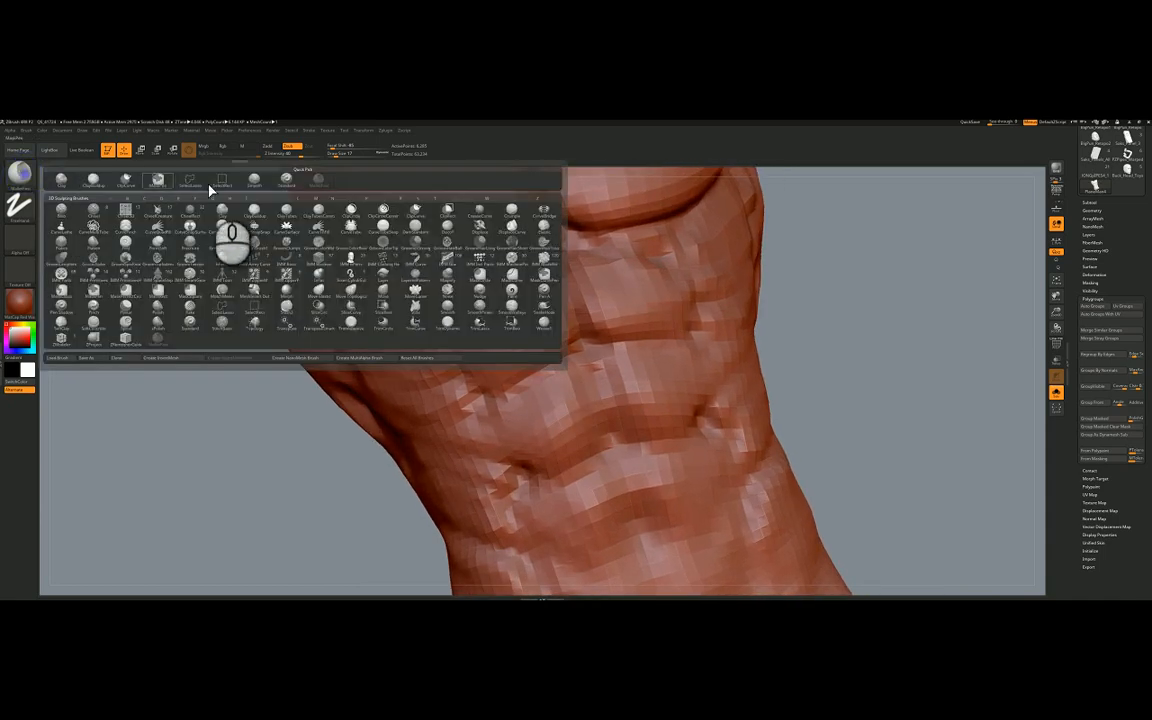
pyautogui.click(289, 182)
pyautogui.press('space')
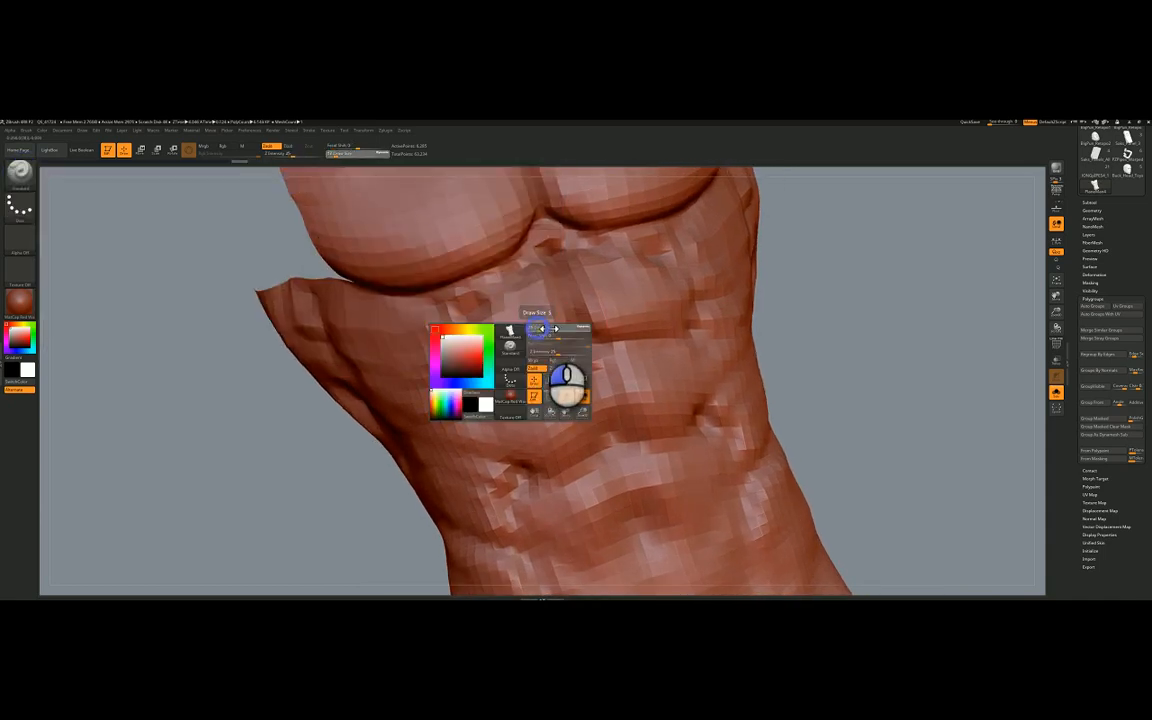
# - Sculpt freehand strokes over the ribs and upper abdominal muscles of the isolated torso with the Standard brush
pyautogui.moveTo(548, 328); pyautogui.dragTo(395, 380, button='right')
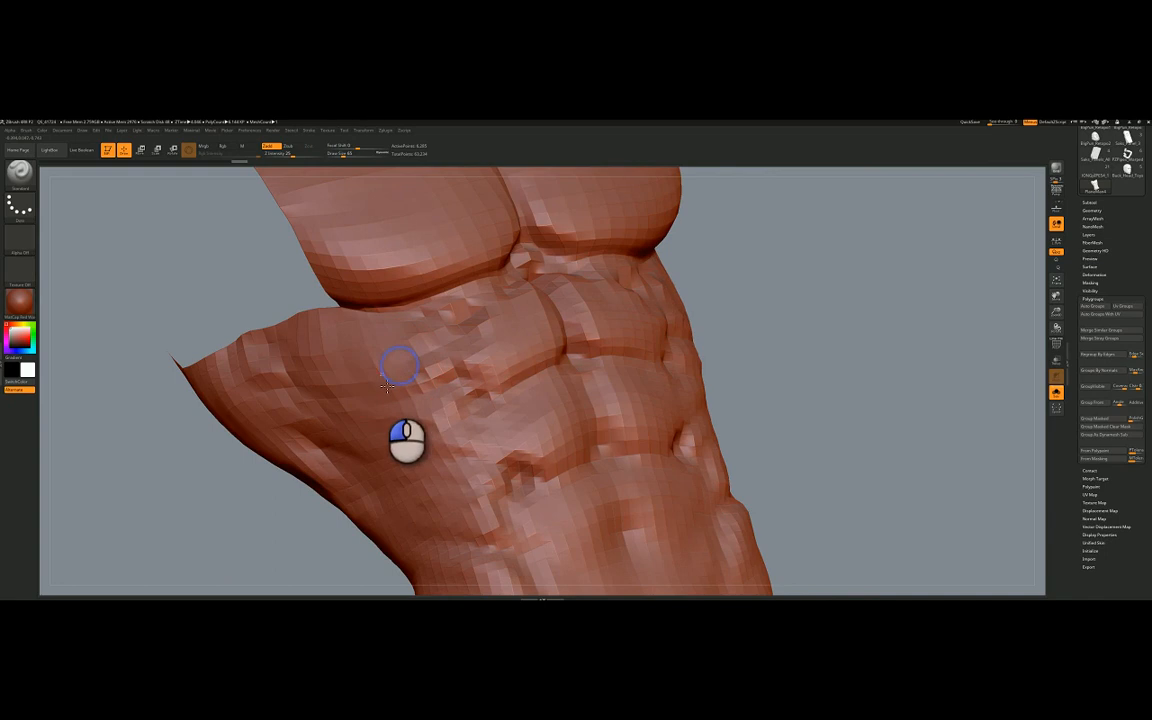
pyautogui.moveTo(386, 387)
pyautogui.mouseDown()
pyautogui.moveTo(463, 455)
pyautogui.moveTo(489, 452)
pyautogui.mouseUp()
pyautogui.moveTo(523, 368); pyautogui.dragTo(515, 309)
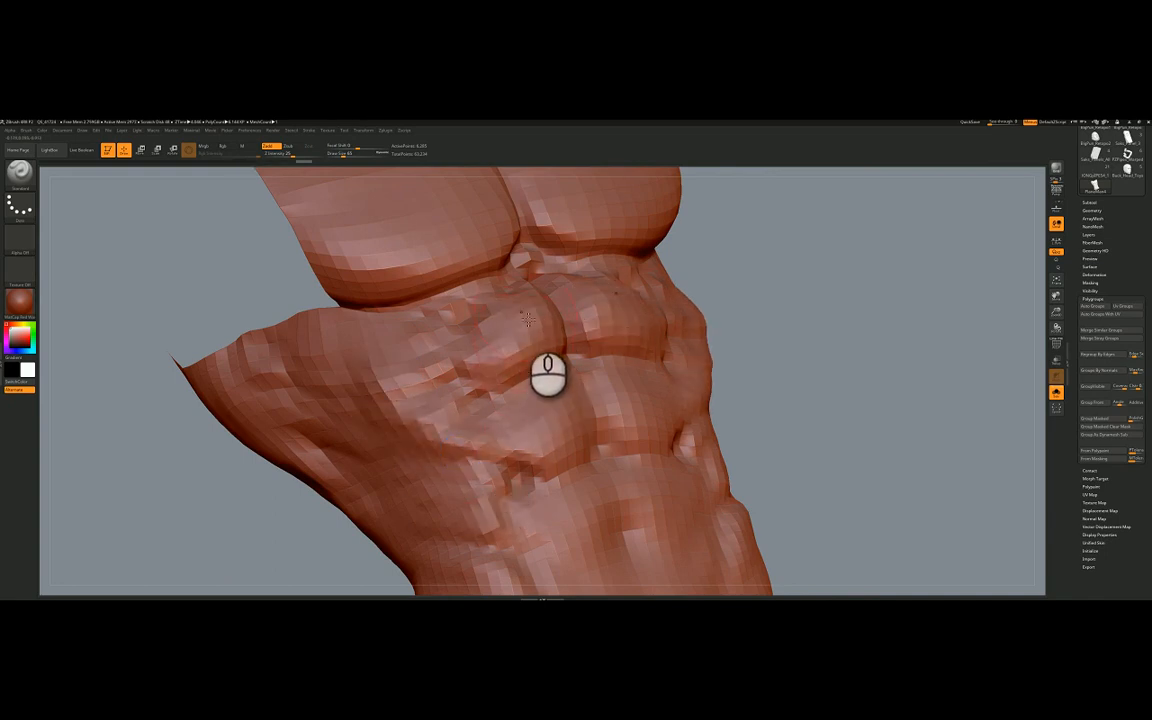
pyautogui.moveTo(343, 373)
pyautogui.mouseDown()
pyautogui.moveTo(379, 438)
pyautogui.moveTo(433, 464)
pyautogui.moveTo(481, 472)
pyautogui.moveTo(565, 421)
pyautogui.mouseUp()
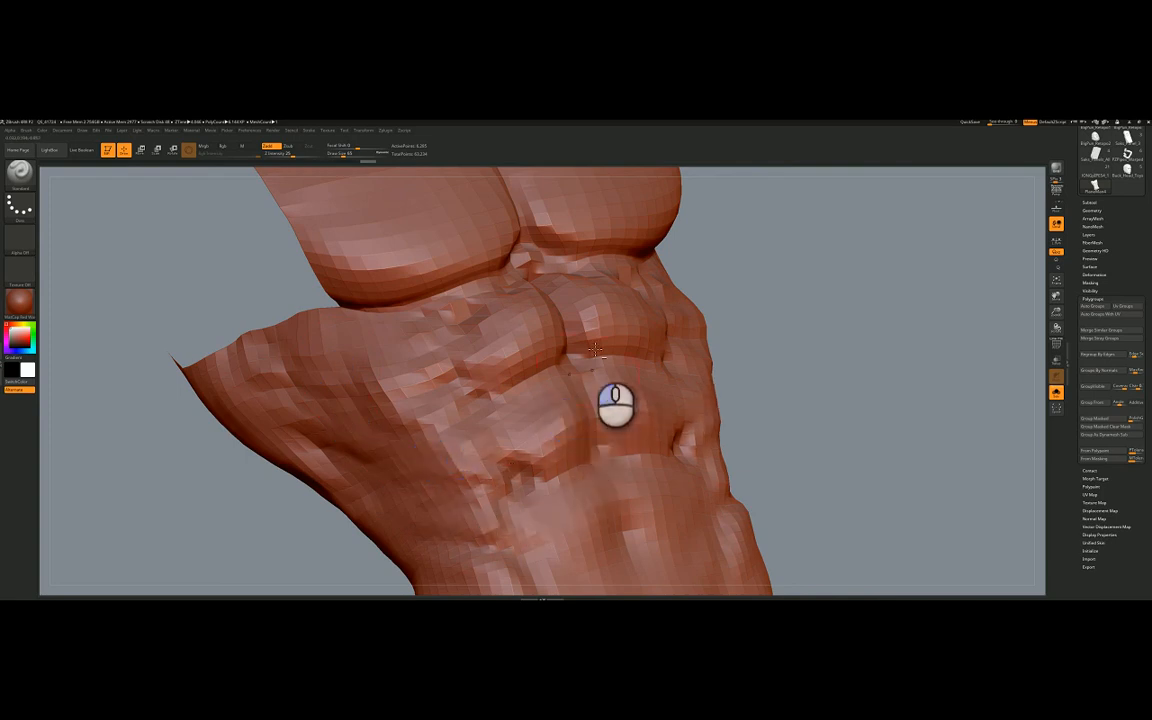
# - Bring back the full body, isolate one hand's polygroup and frame the back of the hand up close
pyautogui.moveTo(595, 349)
pyautogui.mouseDown(button='right')
pyautogui.moveTo(541, 335)
pyautogui.moveTo(502, 350)
pyautogui.moveTo(566, 399)
pyautogui.moveTo(508, 370)
pyautogui.moveTo(582, 328)
pyautogui.moveTo(566, 327)
pyautogui.moveTo(610, 382)
pyautogui.moveTo(580, 345)
pyautogui.moveTo(515, 327)
pyautogui.moveTo(549, 374)
pyautogui.moveTo(589, 350)
pyautogui.moveTo(627, 360)
pyautogui.moveTo(610, 291)
pyautogui.moveTo(555, 286)
pyautogui.moveTo(530, 408)
pyautogui.moveTo(497, 410)
pyautogui.moveTo(552, 451)
pyautogui.moveTo(566, 388)
pyautogui.moveTo(548, 325)
pyautogui.moveTo(563, 306)
pyautogui.moveTo(731, 296)
pyautogui.moveTo(666, 345)
pyautogui.moveTo(681, 324)
pyautogui.moveTo(621, 321)
pyautogui.moveTo(557, 369)
pyautogui.moveTo(483, 391)
pyautogui.moveTo(481, 379)
pyautogui.moveTo(473, 386)
pyautogui.moveTo(520, 342)
pyautogui.moveTo(499, 311)
pyautogui.mouseUp(button='right')
pyautogui.keyDown('alt'); pyautogui.moveTo(499, 311); pyautogui.dragTo(527, 362, button='right'); pyautogui.keyUp('alt')
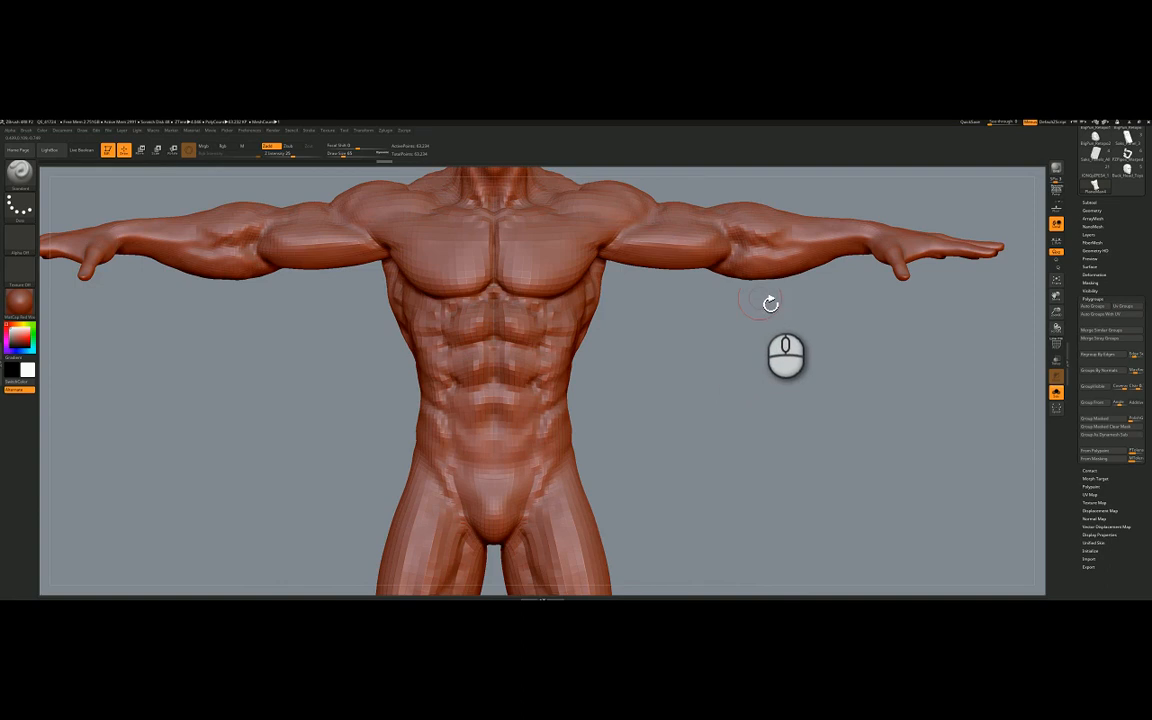
pyautogui.keyDown('alt'); pyautogui.moveTo(770, 301); pyautogui.dragTo(554, 352, button='right'); pyautogui.keyUp('alt')
pyautogui.keyDown('ctrl'); pyautogui.keyDown('shift'); pyautogui.click(707, 299); pyautogui.keyUp('shift'); pyautogui.keyUp('ctrl')
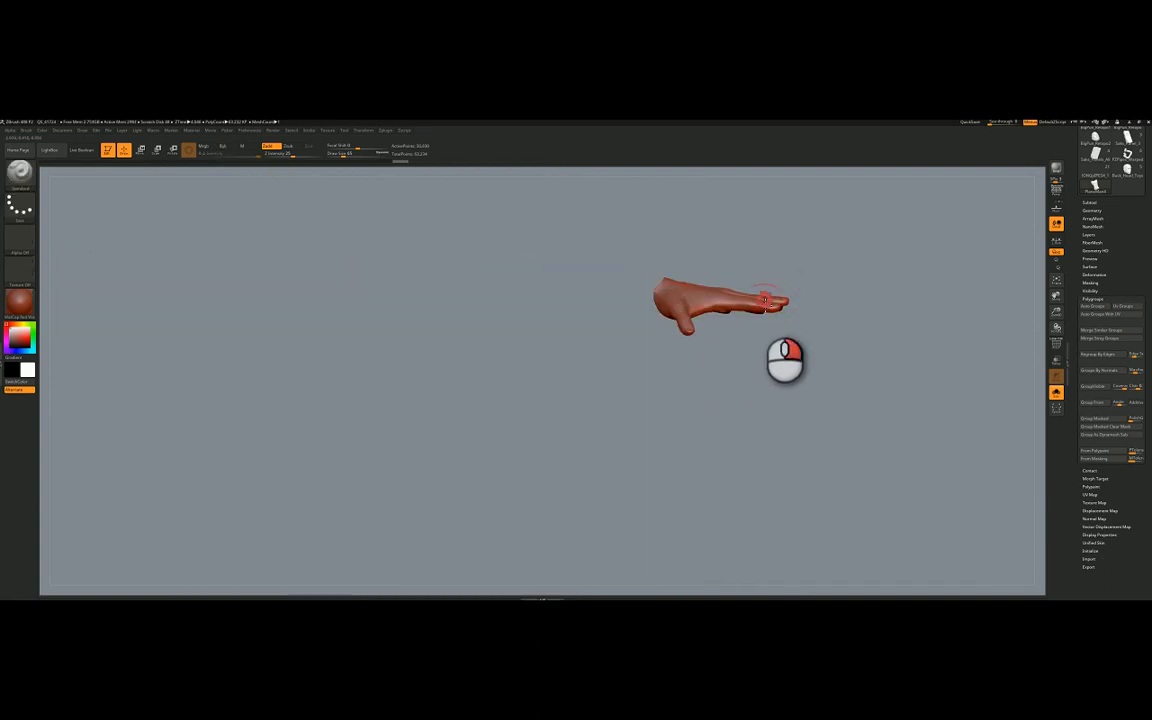
pyautogui.moveTo(766, 301); pyautogui.dragTo(617, 375, button='right')
pyautogui.moveTo(499, 384)
pyautogui.mouseDown(button='right')
pyautogui.moveTo(653, 337)
pyautogui.moveTo(627, 332)
pyautogui.mouseUp(button='right')
pyautogui.moveTo(461, 341); pyautogui.dragTo(511, 398, button='right')
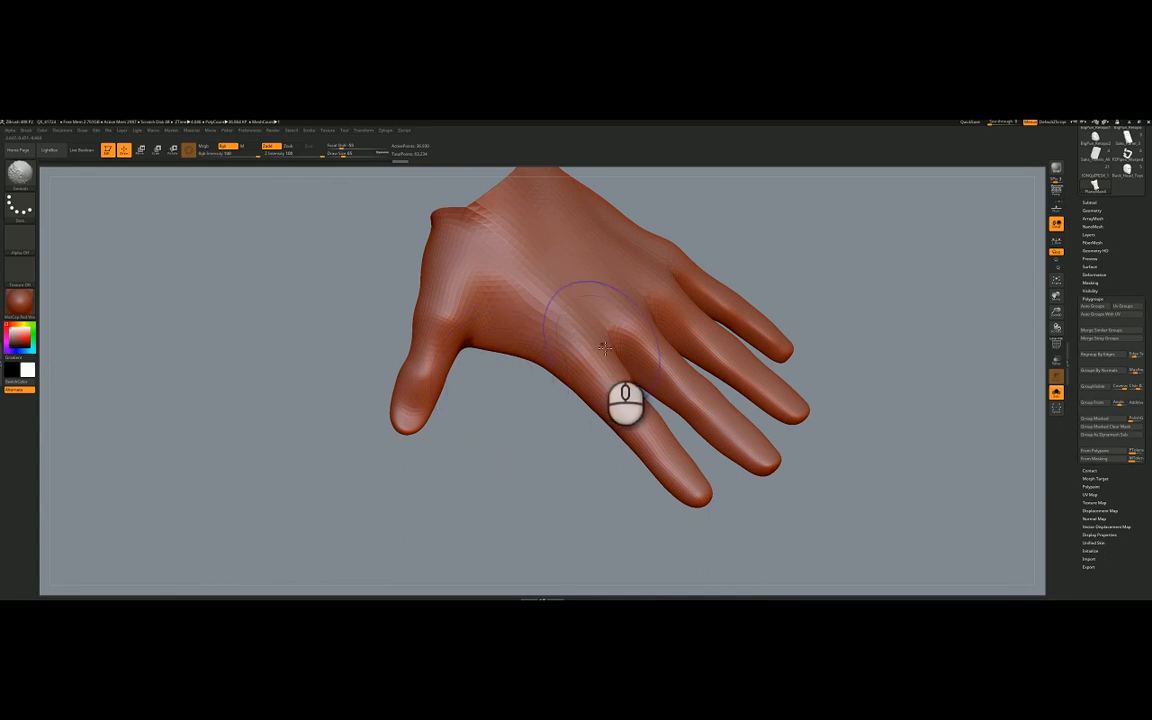
# - Turn on the polyframe for the hand and lower the mesh to its low-poly subdivision level
pyautogui.hotkey('shift', 'f')
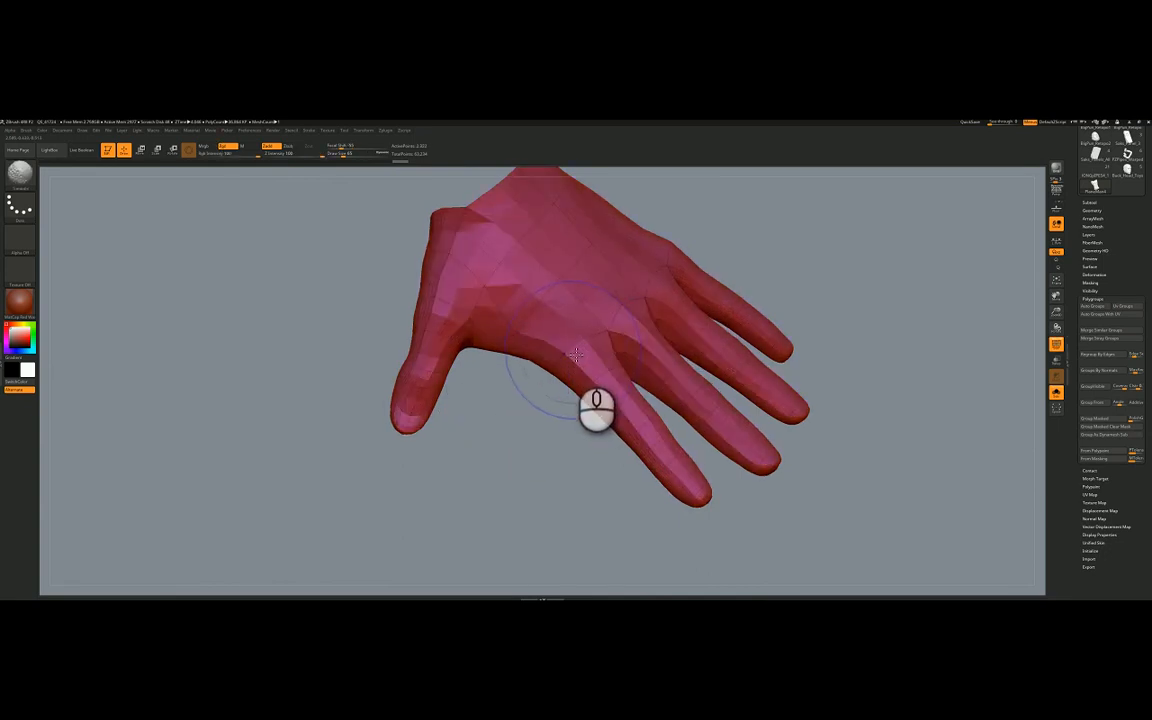
pyautogui.hotkey('shift', 'd')
pyautogui.press('d')
pyautogui.moveTo(578, 361); pyautogui.dragTo(560, 337, button='right')
pyautogui.moveTo(595, 293); pyautogui.dragTo(567, 260, button='right')
pyautogui.hotkey('shift', 'd')
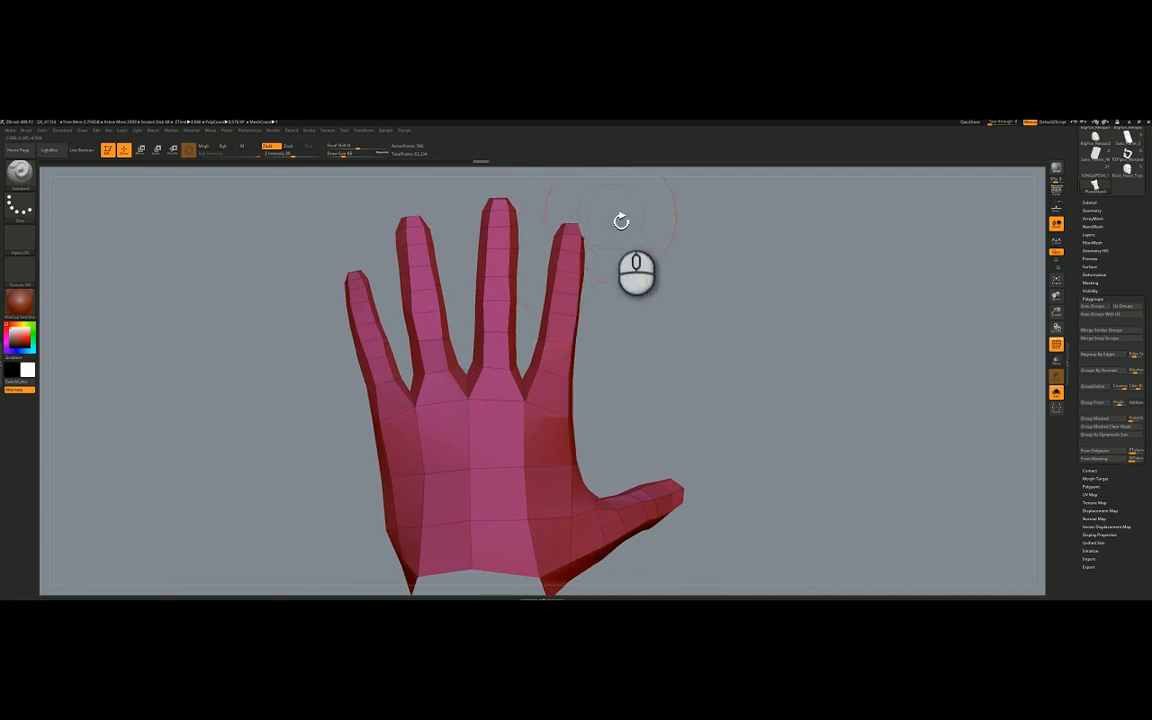
# - Isolate the index finger with a rectangular selection, assign it its own polygroup and show the hand again
pyautogui.moveTo(614, 198)
pyautogui.keyDown('ctrl'); pyautogui.keyDown('shift'); pyautogui.mouseDown()
pyautogui.moveTo(533, 240)
pyautogui.moveTo(518, 431)
pyautogui.mouseUp(); pyautogui.keyUp('shift'); pyautogui.keyUp('ctrl')
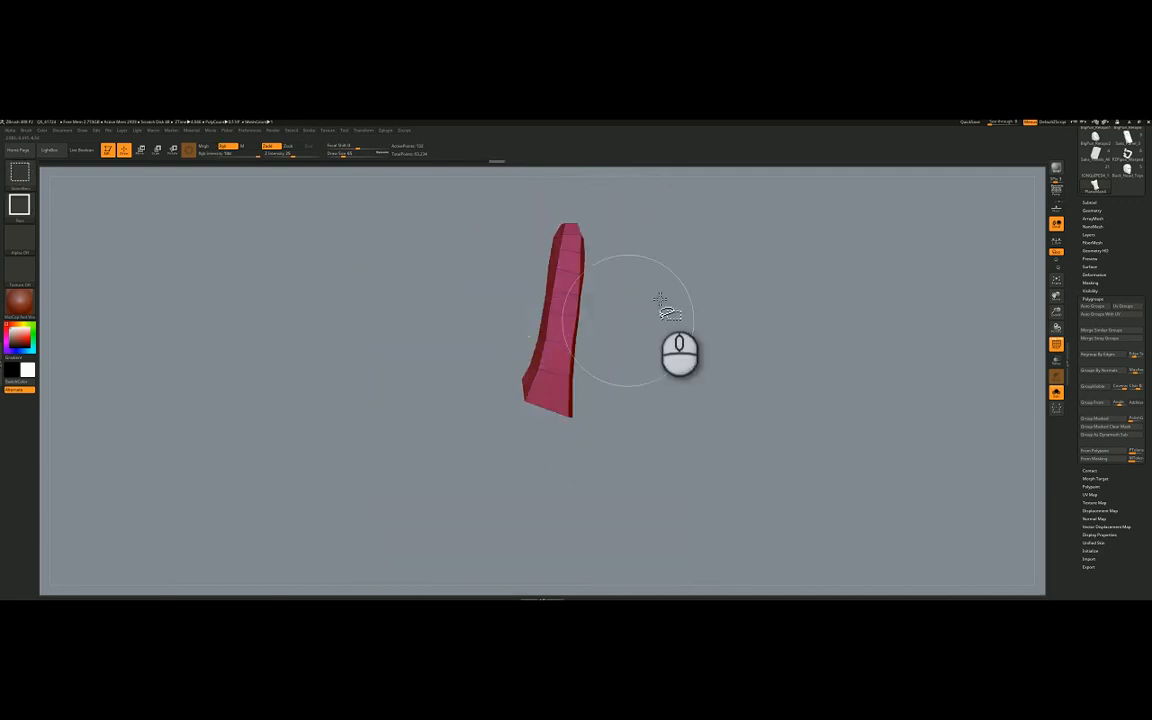
pyautogui.keyDown('ctrl'); pyautogui.click(714, 271); pyautogui.keyUp('ctrl')
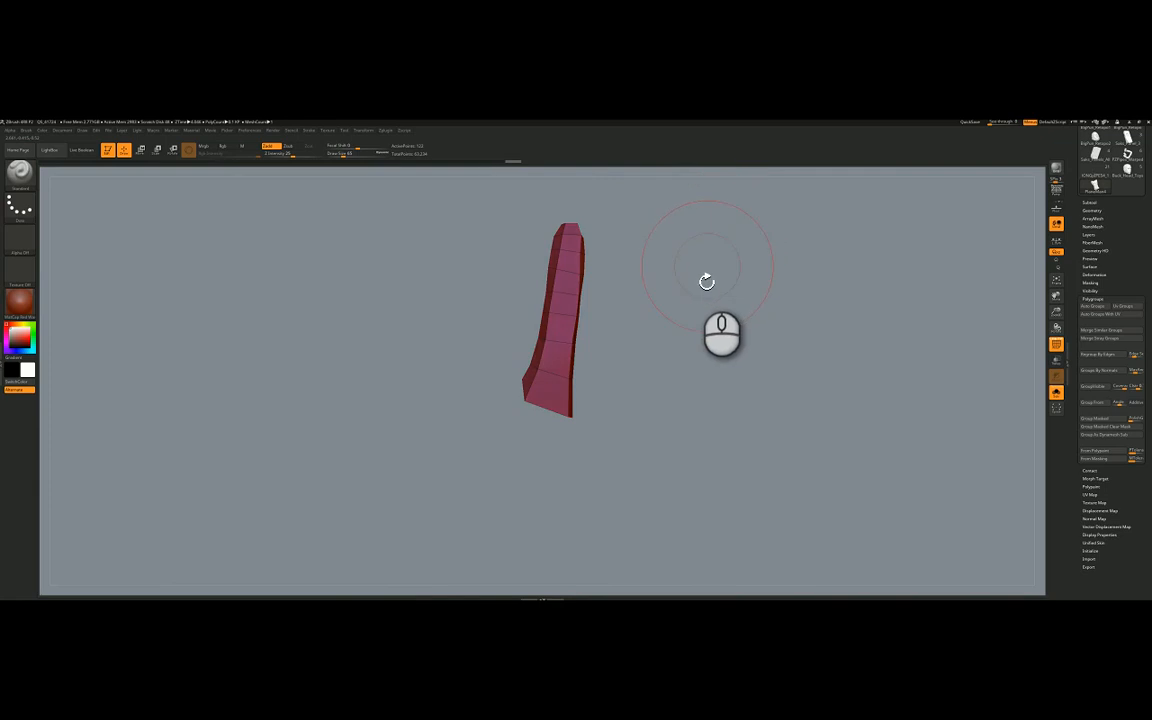
pyautogui.keyDown('ctrl'); pyautogui.click(704, 290); pyautogui.keyUp('ctrl')
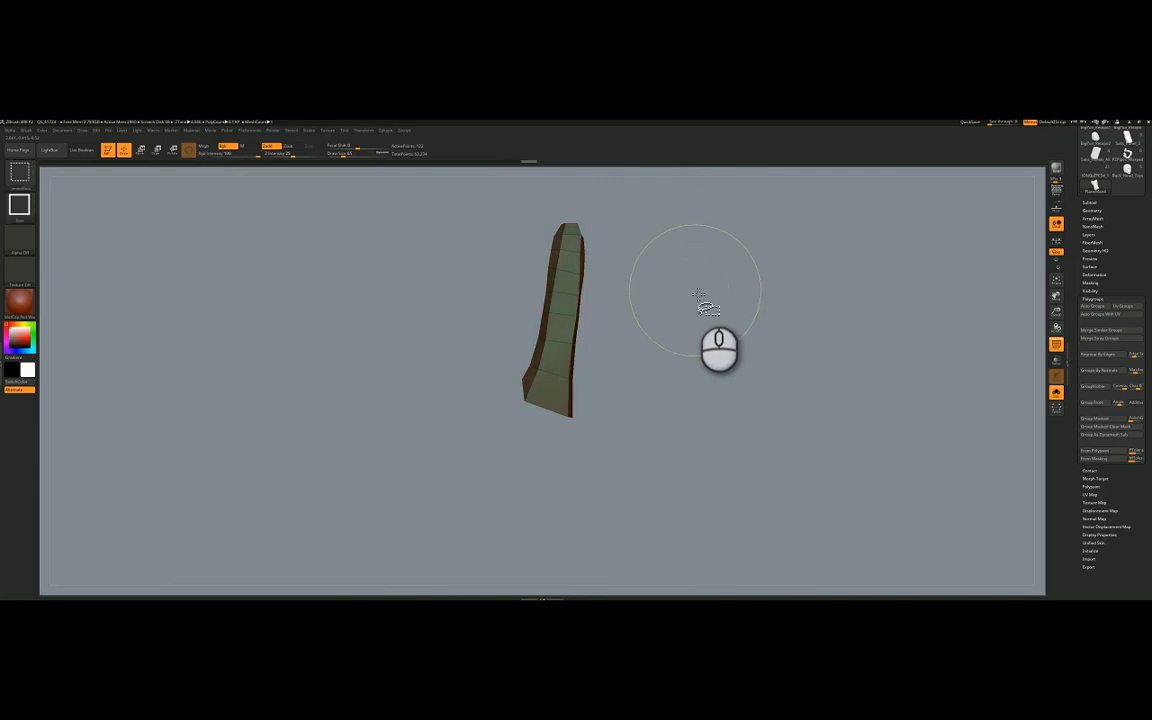
pyautogui.keyDown('ctrl'); pyautogui.keyDown('shift'); pyautogui.click(700, 298); pyautogui.keyUp('shift'); pyautogui.keyUp('ctrl')
# - Isolate the middle finger, assign it a new polygroup and bring back the rest of the hand
pyautogui.keyDown('ctrl'); pyautogui.keyDown('shift'); pyautogui.moveTo(530, 188); pyautogui.dragTo(458, 419); pyautogui.keyUp('shift'); pyautogui.keyUp('ctrl')
pyautogui.keyDown('ctrl'); pyautogui.click(620, 283); pyautogui.keyUp('ctrl')
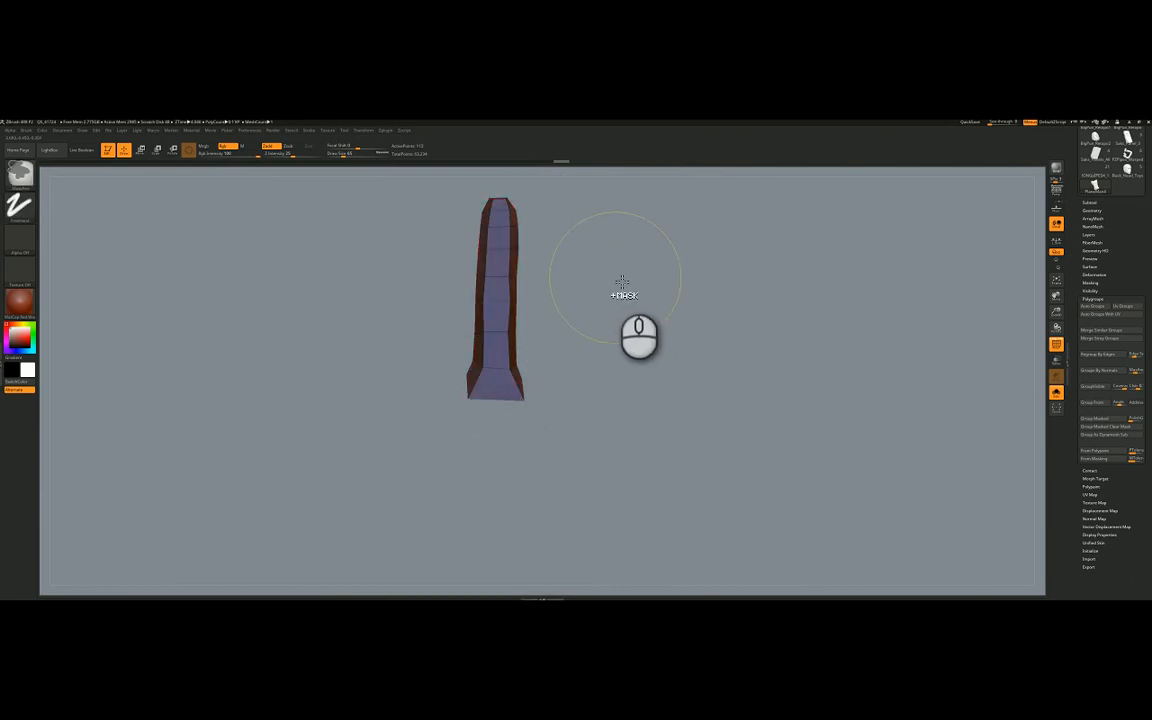
pyautogui.keyDown('ctrl'); pyautogui.keyDown('shift'); pyautogui.click(627, 284); pyautogui.keyUp('shift'); pyautogui.keyUp('ctrl')
pyautogui.keyDown('ctrl'); pyautogui.keyDown('shift'); pyautogui.moveTo(453, 188); pyautogui.dragTo(403, 432); pyautogui.keyUp('shift'); pyautogui.keyUp('ctrl')
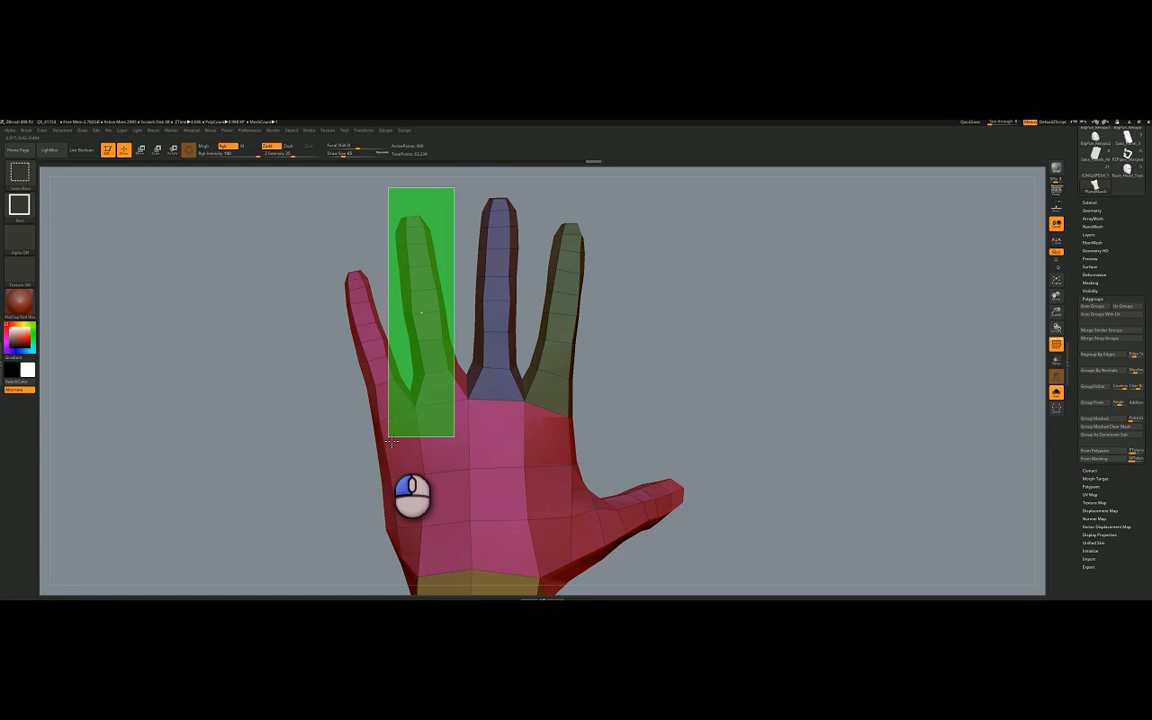
pyautogui.moveTo(393, 446)
pyautogui.keyDown('ctrl'); pyautogui.keyDown('shift'); pyautogui.mouseDown()
pyautogui.moveTo(414, 442)
pyautogui.moveTo(385, 435)
pyautogui.moveTo(410, 440)
pyautogui.moveTo(399, 438)
pyautogui.mouseUp(); pyautogui.keyUp('shift'); pyautogui.keyUp('ctrl')
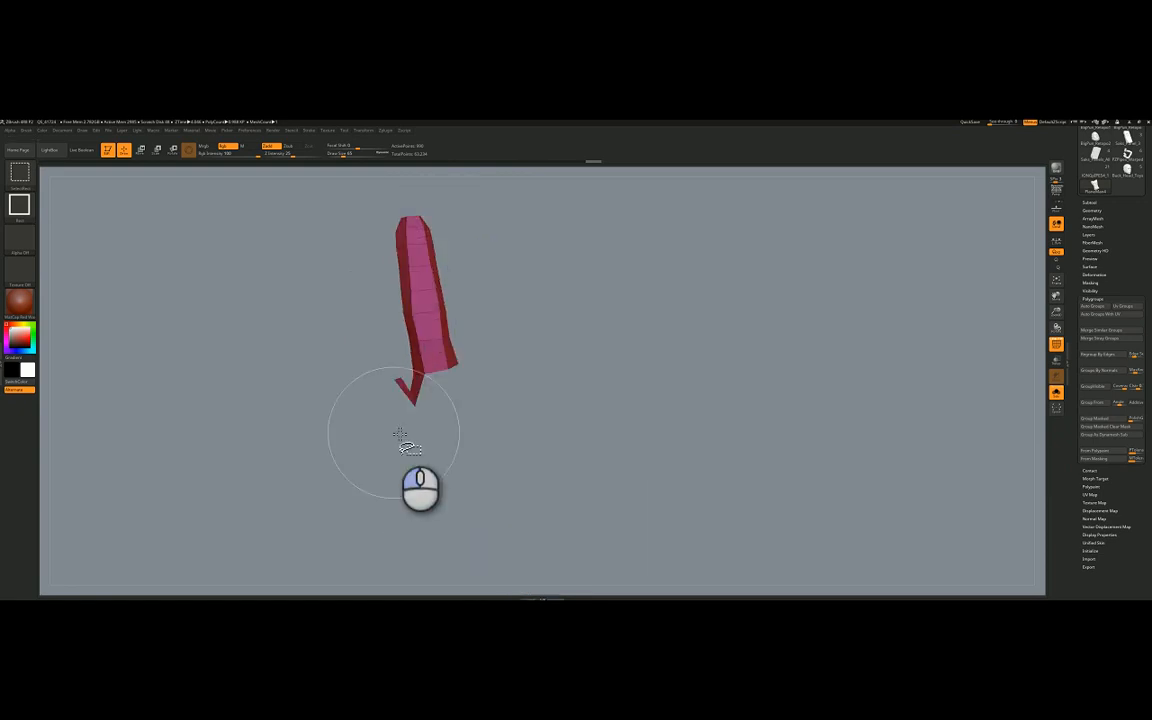
pyautogui.hotkey('ctrl', 'w')
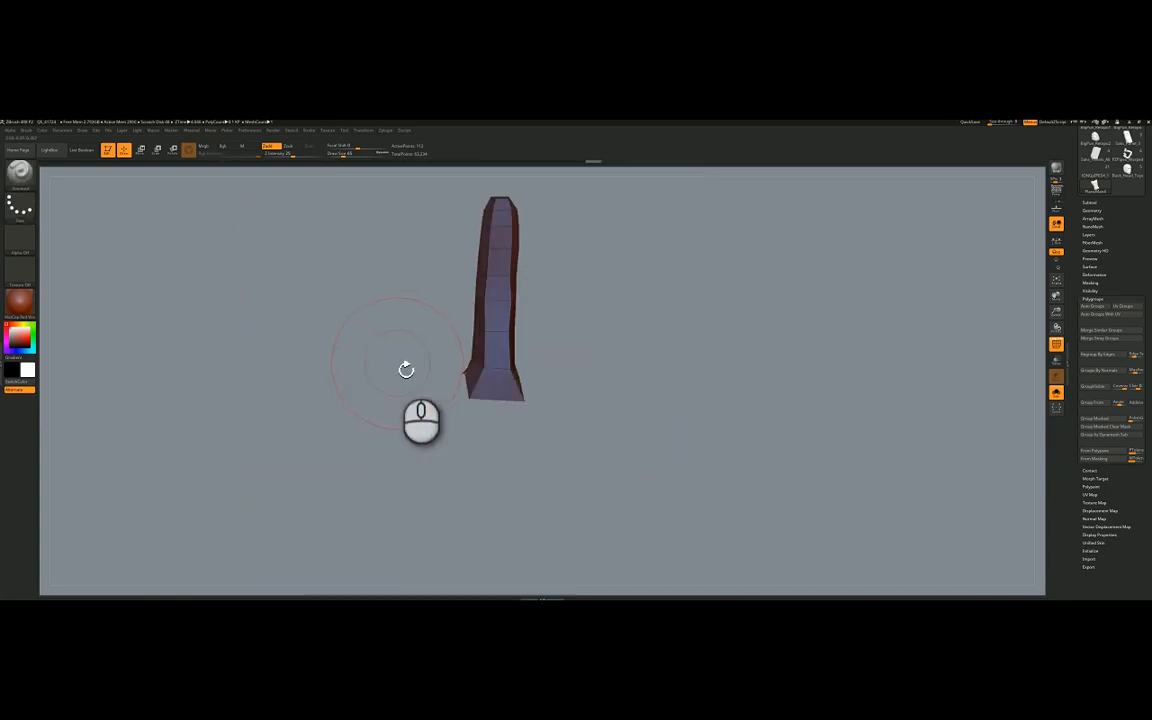
pyautogui.keyDown('ctrl'); pyautogui.keyDown('shift'); pyautogui.click(628, 340); pyautogui.keyUp('shift'); pyautogui.keyUp('ctrl')
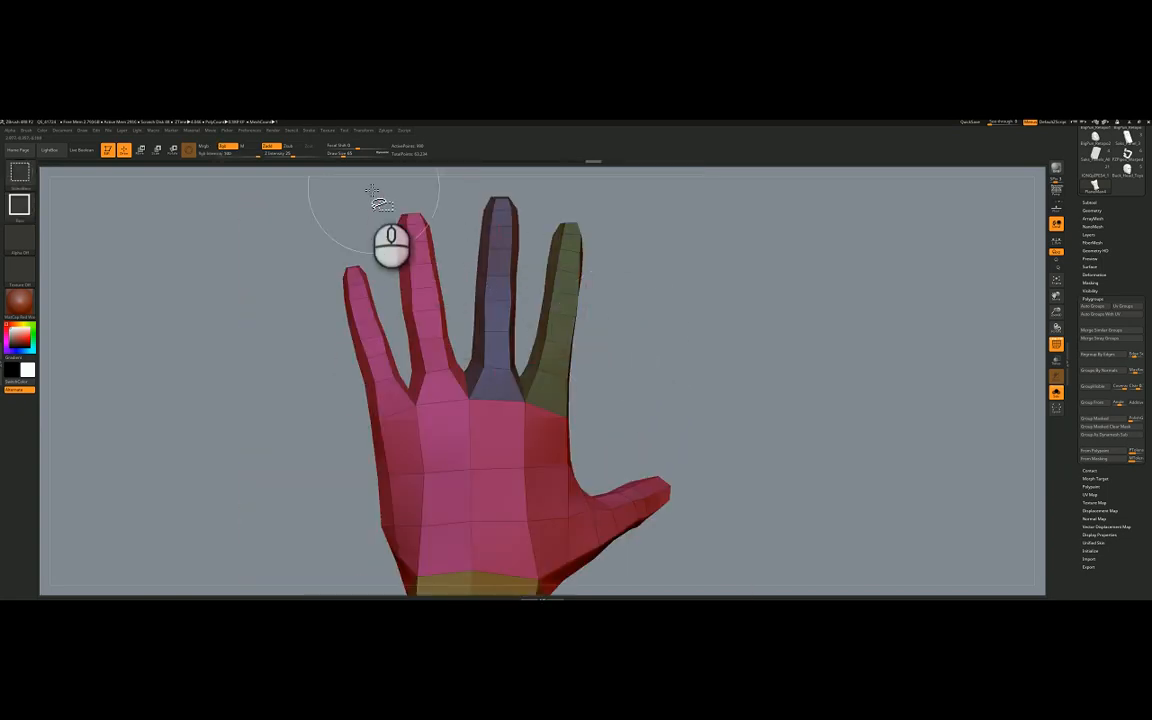
# - Isolate the ring finger, hide the stray little-finger faces, and assign the finger a new polygroup before showing the hand
pyautogui.keyDown('ctrl'); pyautogui.keyDown('shift'); pyautogui.moveTo(369, 187); pyautogui.dragTo(479, 456); pyautogui.keyUp('shift'); pyautogui.keyUp('ctrl')
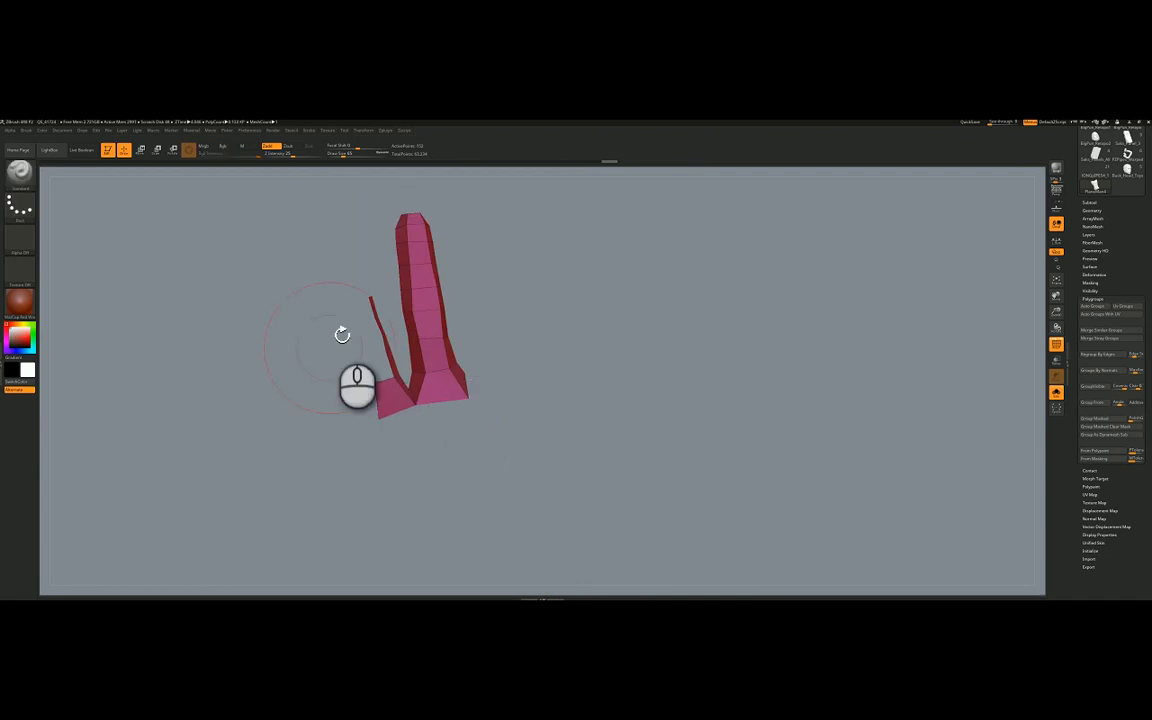
pyautogui.moveTo(342, 332); pyautogui.dragTo(405, 413)
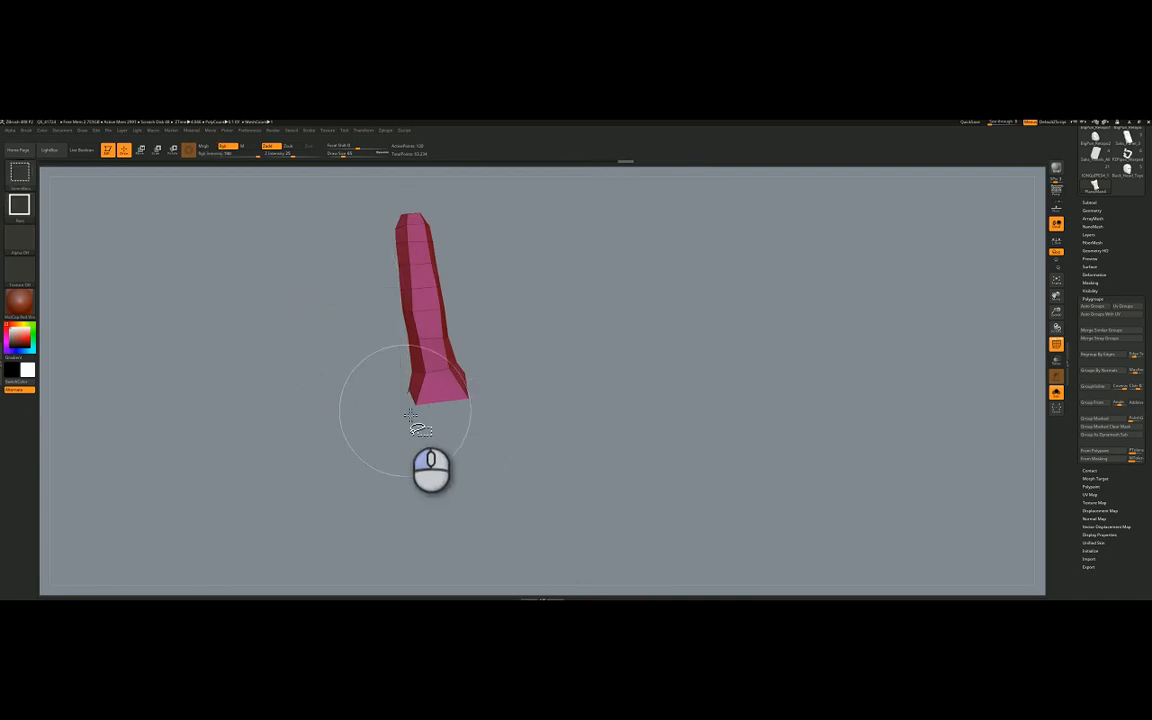
pyautogui.moveTo(457, 396)
pyautogui.mouseDown(button='right')
pyautogui.moveTo(471, 395)
pyautogui.moveTo(427, 404)
pyautogui.moveTo(463, 394)
pyautogui.mouseUp(button='right')
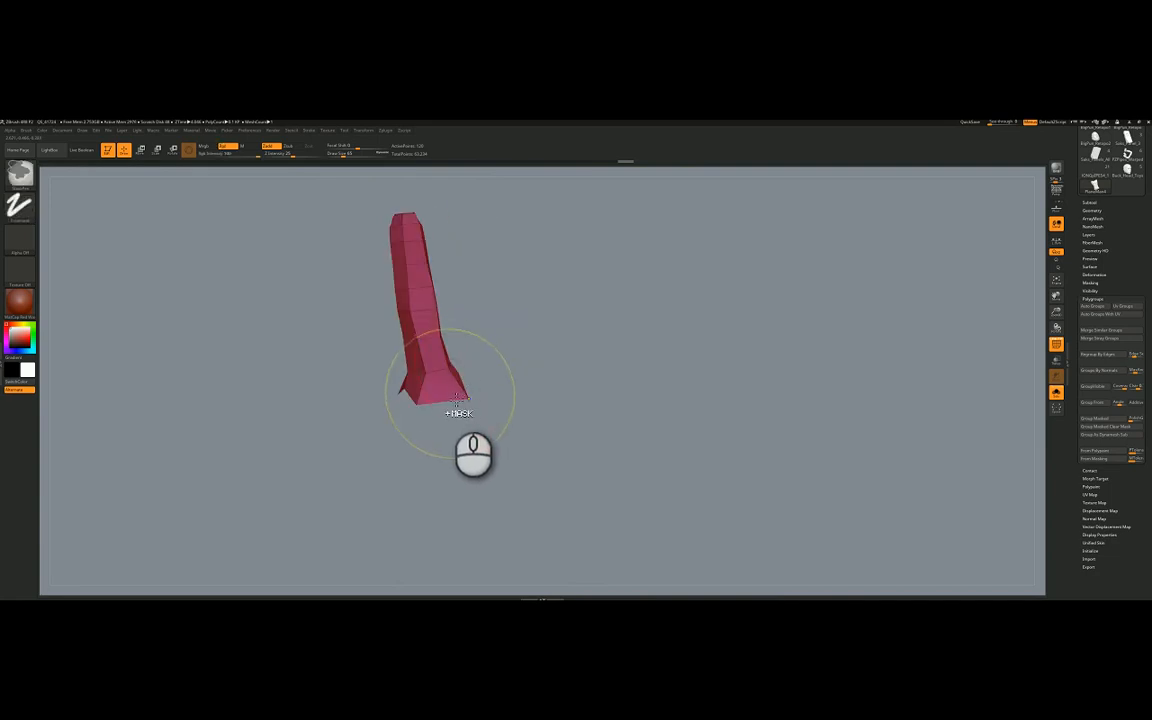
pyautogui.keyDown('ctrl'); pyautogui.keyDown('shift'); pyautogui.click(609, 329); pyautogui.keyUp('shift'); pyautogui.keyUp('ctrl')
# - Isolate the little finger, hide the leftover ring-finger faces, and assign it a new polygroup before showing the hand
pyautogui.keyDown('ctrl'); pyautogui.keyDown('shift'); pyautogui.moveTo(300, 248); pyautogui.dragTo(428, 458); pyautogui.keyUp('shift'); pyautogui.keyUp('ctrl')
pyautogui.keyDown('ctrl'); pyautogui.keyDown('shift'); pyautogui.moveTo(444, 222); pyautogui.dragTo(403, 353); pyautogui.keyUp('shift'); pyautogui.keyUp('ctrl')
pyautogui.keyDown('ctrl'); pyautogui.keyDown('shift'); pyautogui.moveTo(399, 352); pyautogui.dragTo(399, 352); pyautogui.keyUp('shift'); pyautogui.keyUp('ctrl')
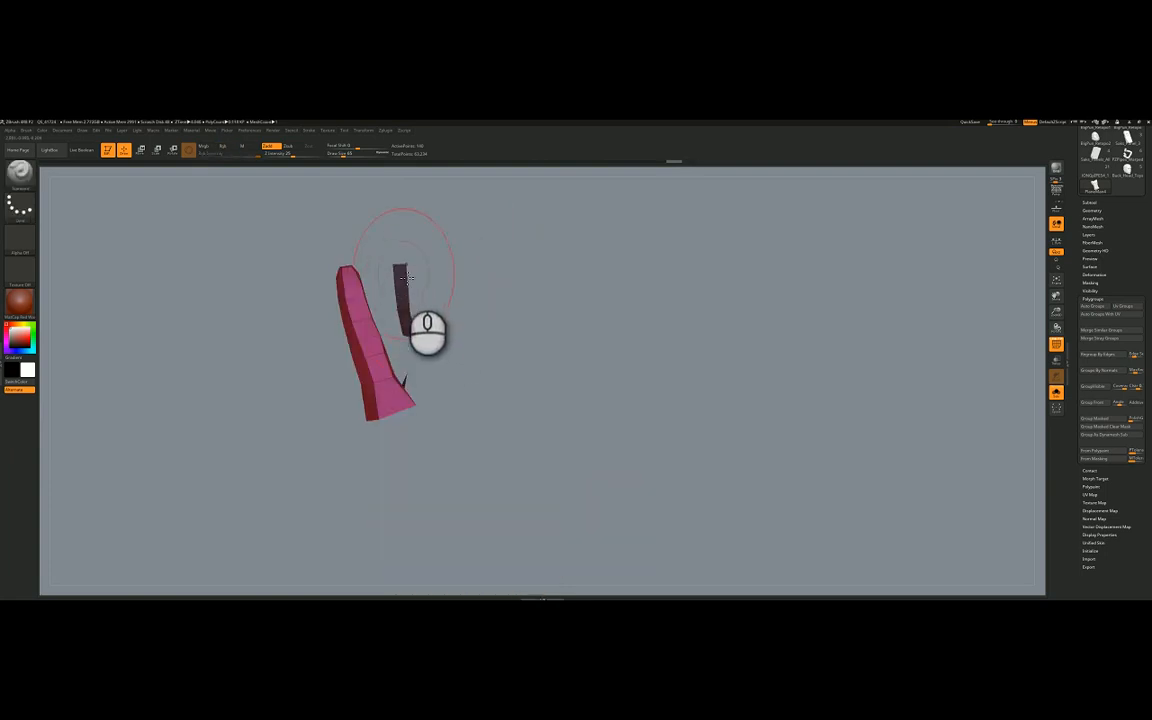
pyautogui.hotkey('ctrl', 'shift')
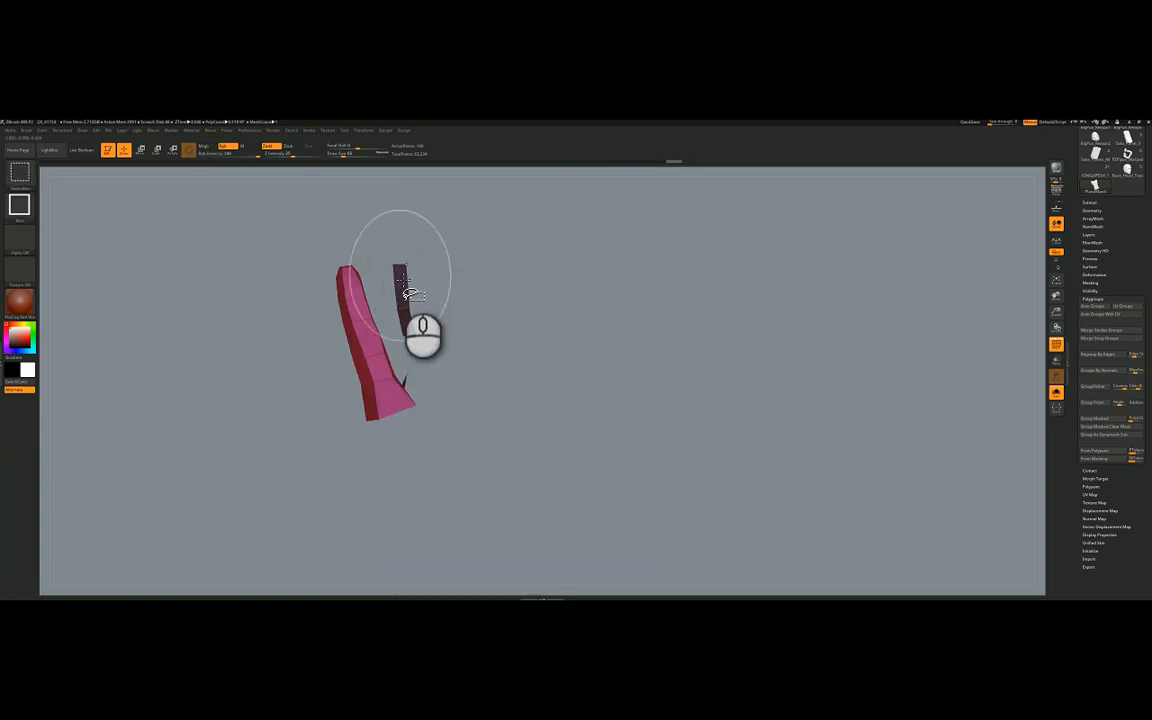
pyautogui.keyDown('ctrl'); pyautogui.keyDown('shift'); pyautogui.click(405, 288); pyautogui.keyUp('shift'); pyautogui.keyUp('ctrl')
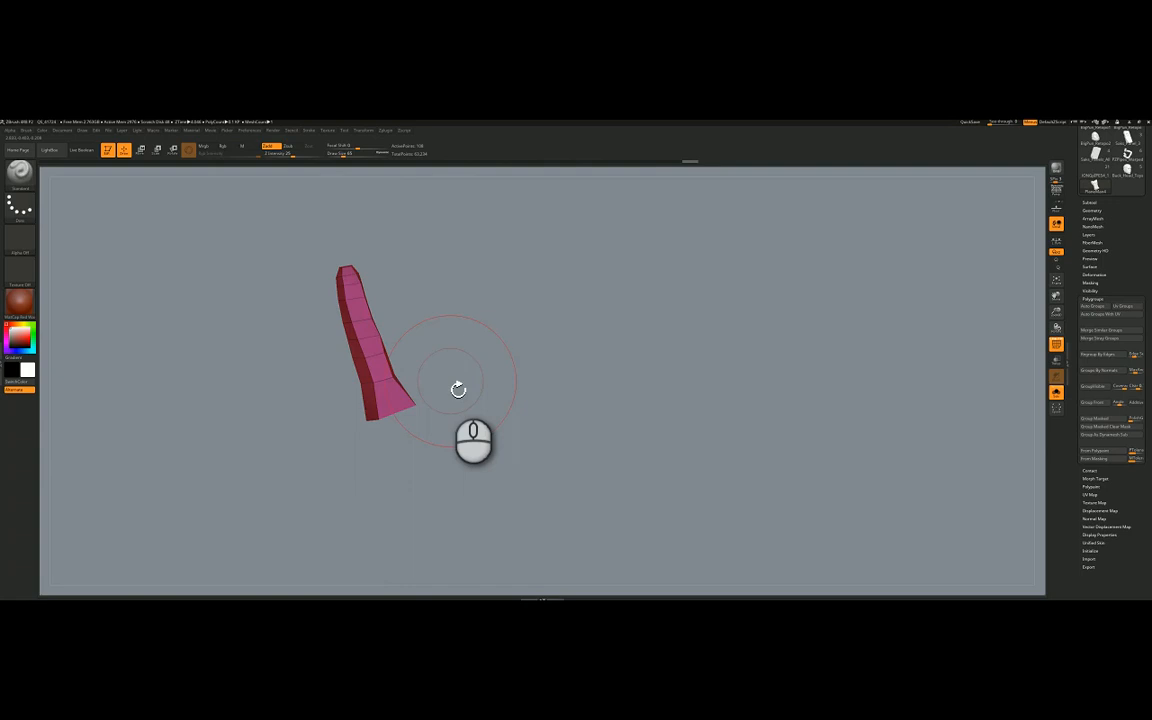
pyautogui.keyDown('ctrl'); pyautogui.keyDown('shift'); pyautogui.click(545, 398); pyautogui.keyUp('shift'); pyautogui.keyUp('ctrl')
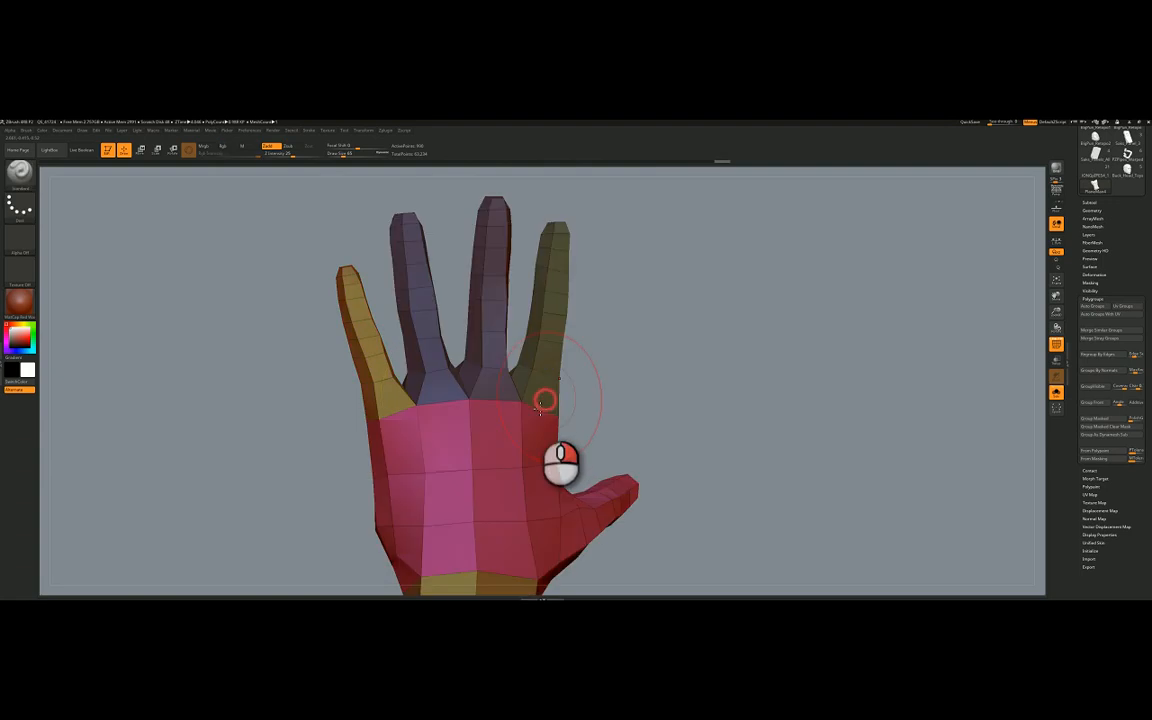
# - Isolate the thumb, group its visible faces as a separate polygroup and show the hand again
pyautogui.moveTo(540, 411)
pyautogui.mouseDown(button='right')
pyautogui.moveTo(554, 411)
pyautogui.moveTo(532, 327)
pyautogui.mouseUp(button='right')
pyautogui.keyDown('ctrl'); pyautogui.keyDown('shift'); pyautogui.moveTo(671, 316); pyautogui.dragTo(516, 492); pyautogui.keyUp('shift'); pyautogui.keyUp('ctrl')
pyautogui.moveTo(614, 358)
pyautogui.mouseDown(button='right')
pyautogui.moveTo(600, 365)
pyautogui.moveTo(610, 393)
pyautogui.moveTo(581, 378)
pyautogui.moveTo(530, 306)
pyautogui.moveTo(532, 278)
pyautogui.mouseUp(button='right')
pyautogui.hotkey('ctrl', 'w')
pyautogui.keyDown('ctrl'); pyautogui.keyDown('shift'); pyautogui.click(696, 383); pyautogui.keyUp('shift'); pyautogui.keyUp('ctrl')
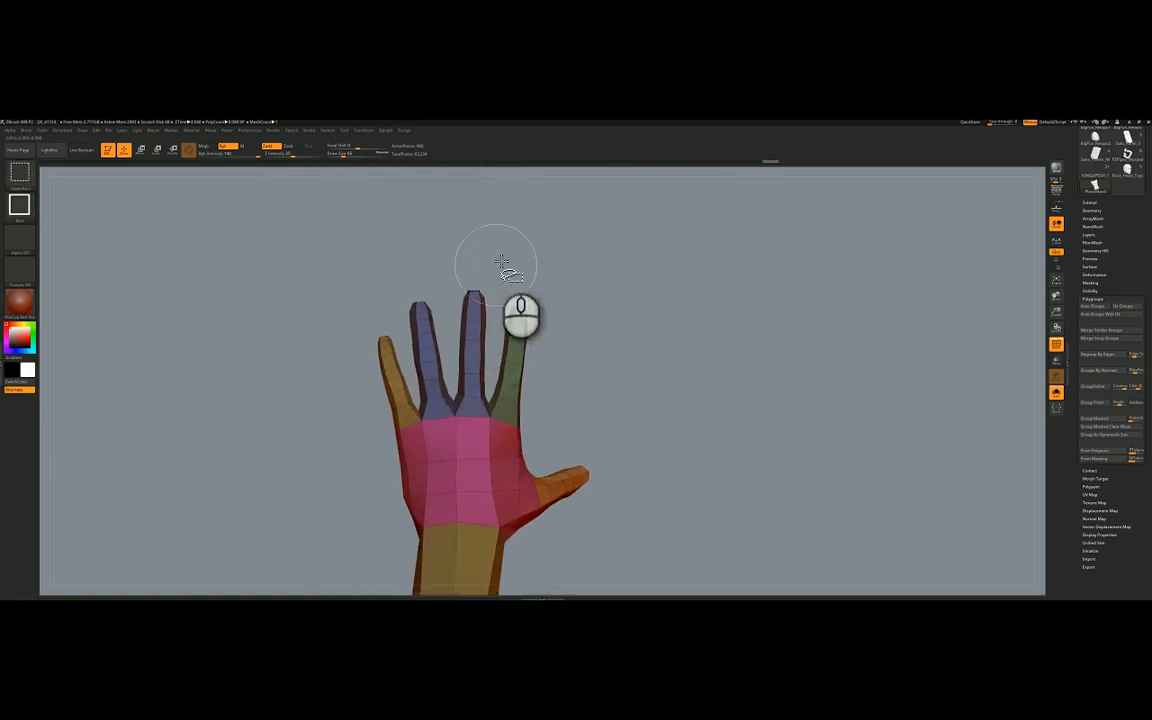
# - Assign separate new polygroups to the outer halves of the middle and index fingers
pyautogui.keyDown('ctrl'); pyautogui.keyDown('shift'); pyautogui.moveTo(501, 262); pyautogui.dragTo(452, 360); pyautogui.keyUp('shift'); pyautogui.keyUp('ctrl')
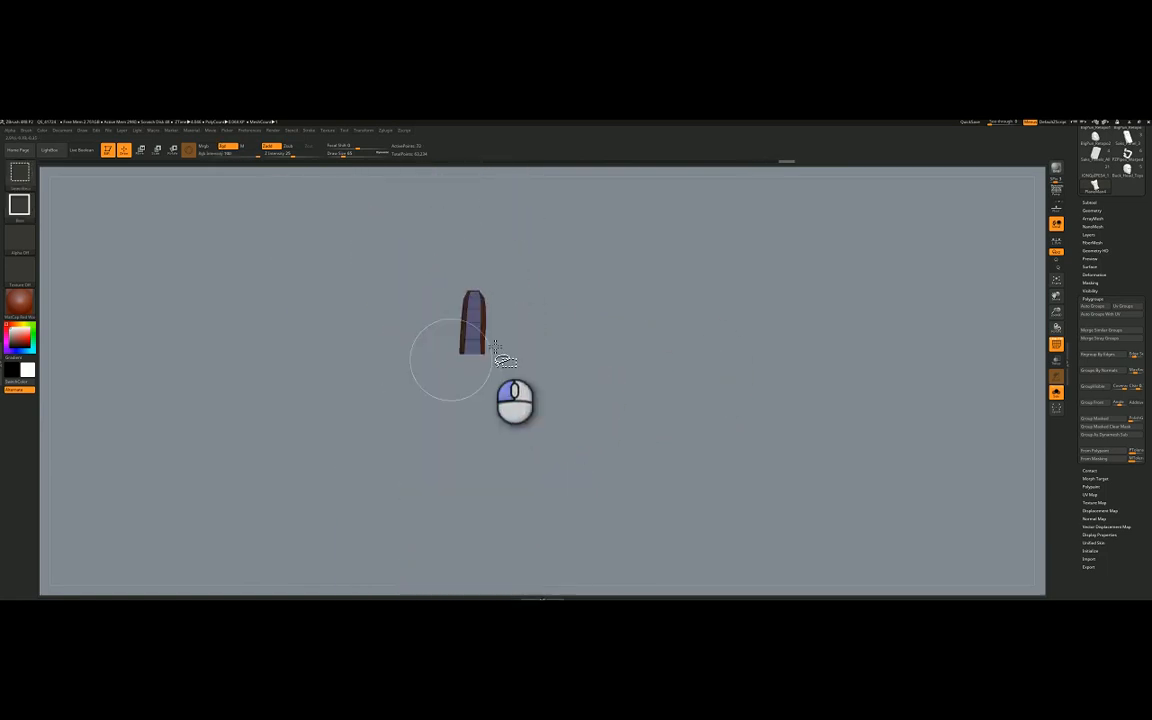
pyautogui.keyDown('ctrl'); pyautogui.keyDown('shift'); pyautogui.click(585, 298); pyautogui.keyUp('shift'); pyautogui.keyUp('ctrl')
pyautogui.keyDown('ctrl'); pyautogui.keyDown('shift'); pyautogui.moveTo(582, 267); pyautogui.dragTo(497, 373); pyautogui.keyUp('shift'); pyautogui.keyUp('ctrl')
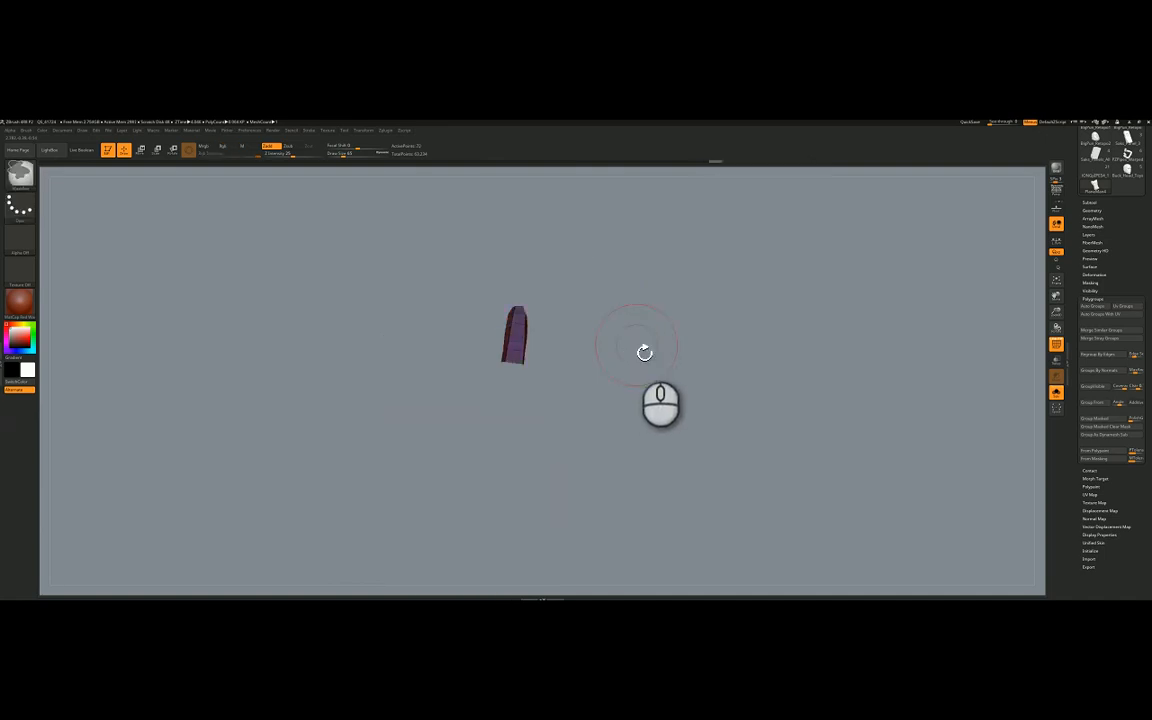
pyautogui.keyDown('ctrl'); pyautogui.keyDown('shift'); pyautogui.click(636, 346); pyautogui.keyUp('shift'); pyautogui.keyUp('ctrl')
# - Split off the outer halves of the ring and little fingers as separate polygroups
pyautogui.keyDown('ctrl'); pyautogui.keyDown('shift'); pyautogui.moveTo(439, 265); pyautogui.dragTo(410, 369); pyautogui.keyUp('shift'); pyautogui.keyUp('ctrl')
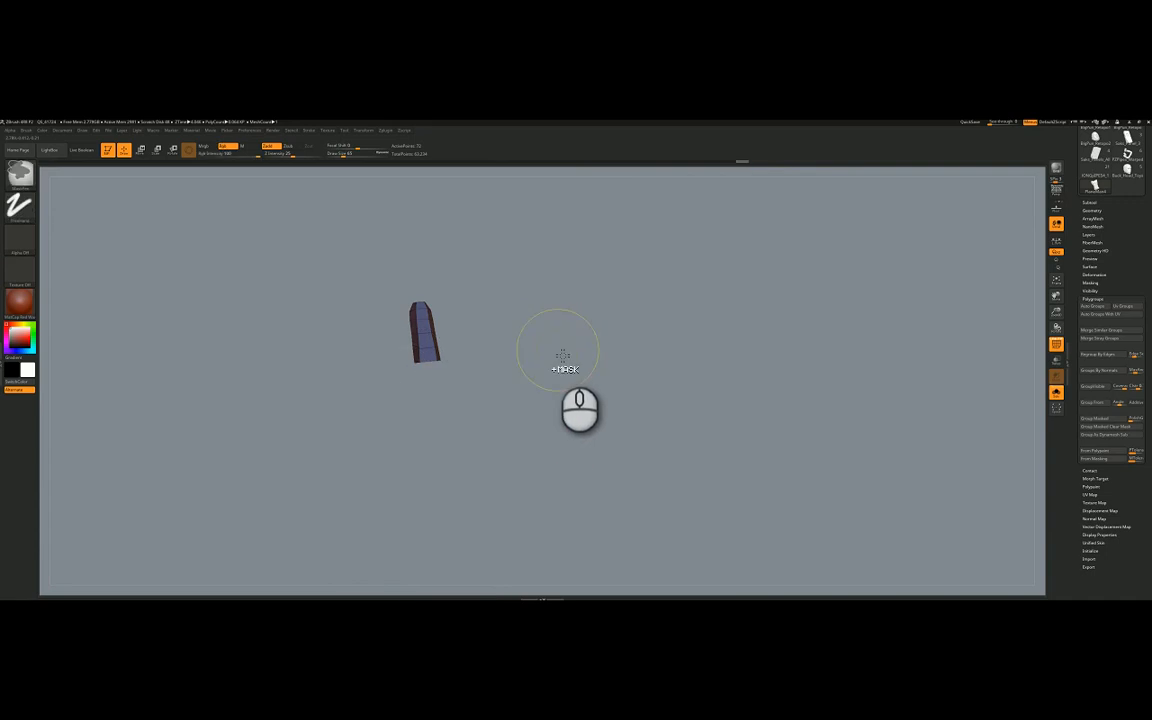
pyautogui.keyDown('ctrl'); pyautogui.keyDown('shift'); pyautogui.click(621, 343); pyautogui.keyUp('shift'); pyautogui.keyUp('ctrl')
pyautogui.moveTo(405, 302)
pyautogui.keyDown('ctrl'); pyautogui.keyDown('shift'); pyautogui.mouseDown()
pyautogui.moveTo(365, 414)
pyautogui.moveTo(373, 398)
pyautogui.mouseUp(); pyautogui.keyUp('shift'); pyautogui.keyUp('ctrl')
pyautogui.keyDown('ctrl'); pyautogui.keyDown('shift'); pyautogui.click(624, 382); pyautogui.keyUp('shift'); pyautogui.keyUp('ctrl')
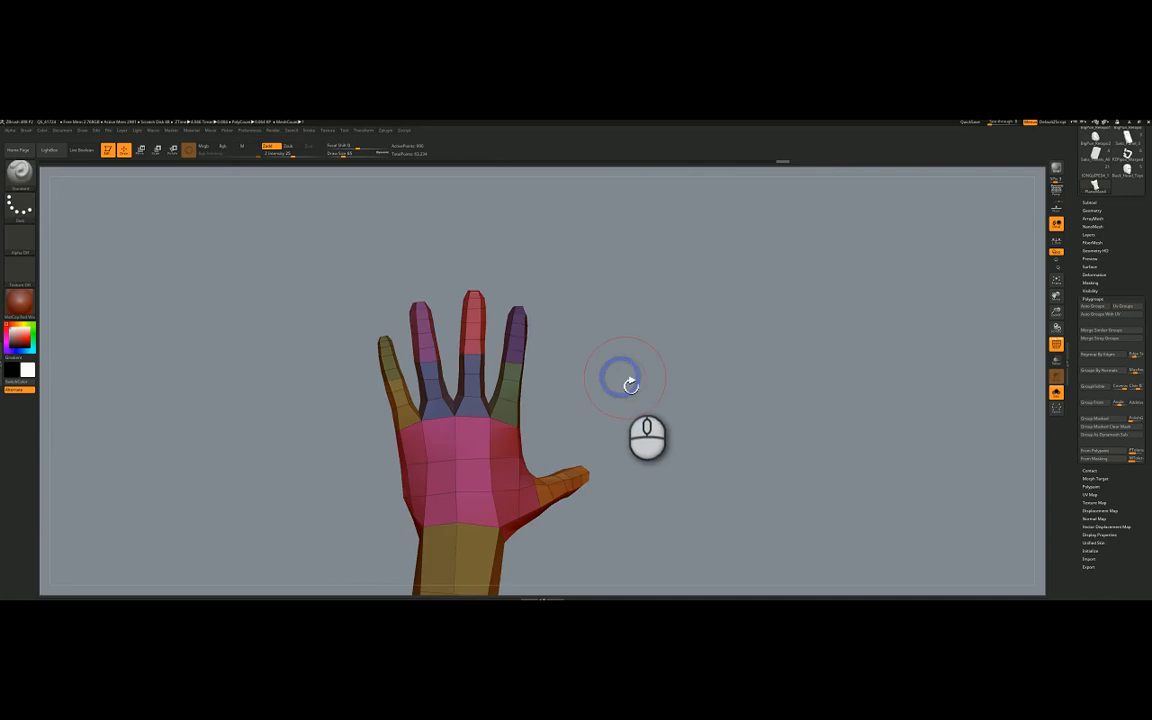
# - Isolate the outer half of the thumb, assign it a new polygroup and restore the whole hand
pyautogui.moveTo(594, 369); pyautogui.dragTo(543, 386)
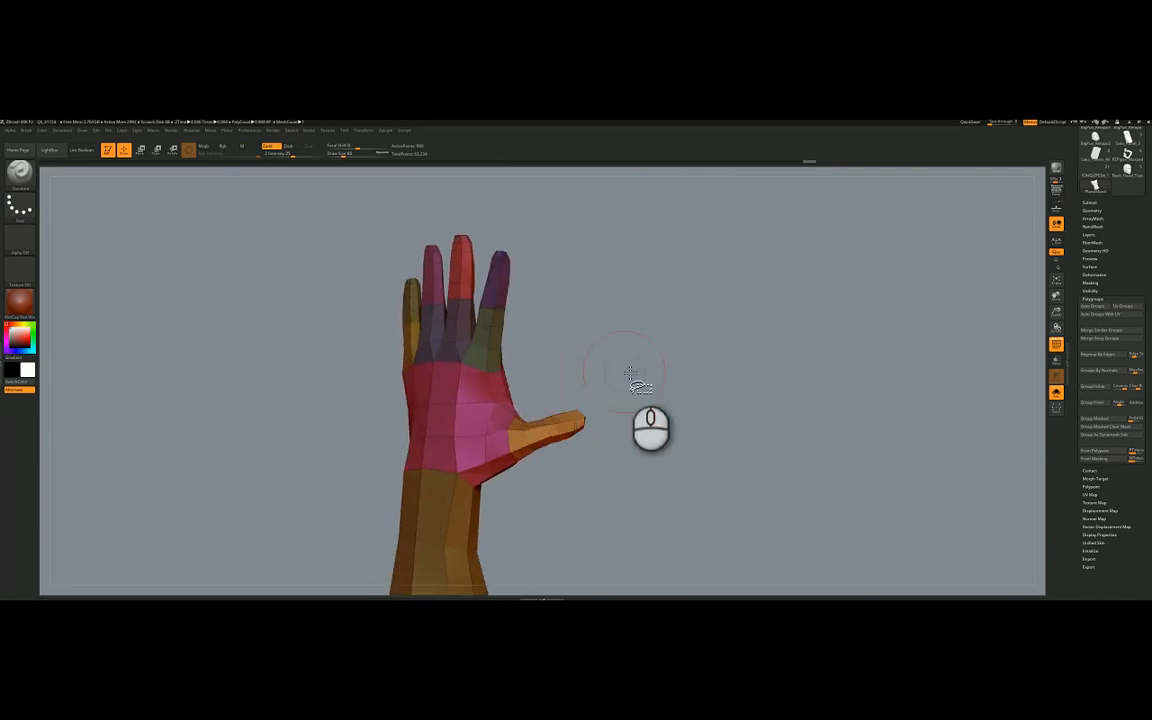
pyautogui.keyDown('ctrl'); pyautogui.keyDown('shift'); pyautogui.moveTo(630, 365); pyautogui.dragTo(542, 486); pyautogui.keyUp('shift'); pyautogui.keyUp('ctrl')
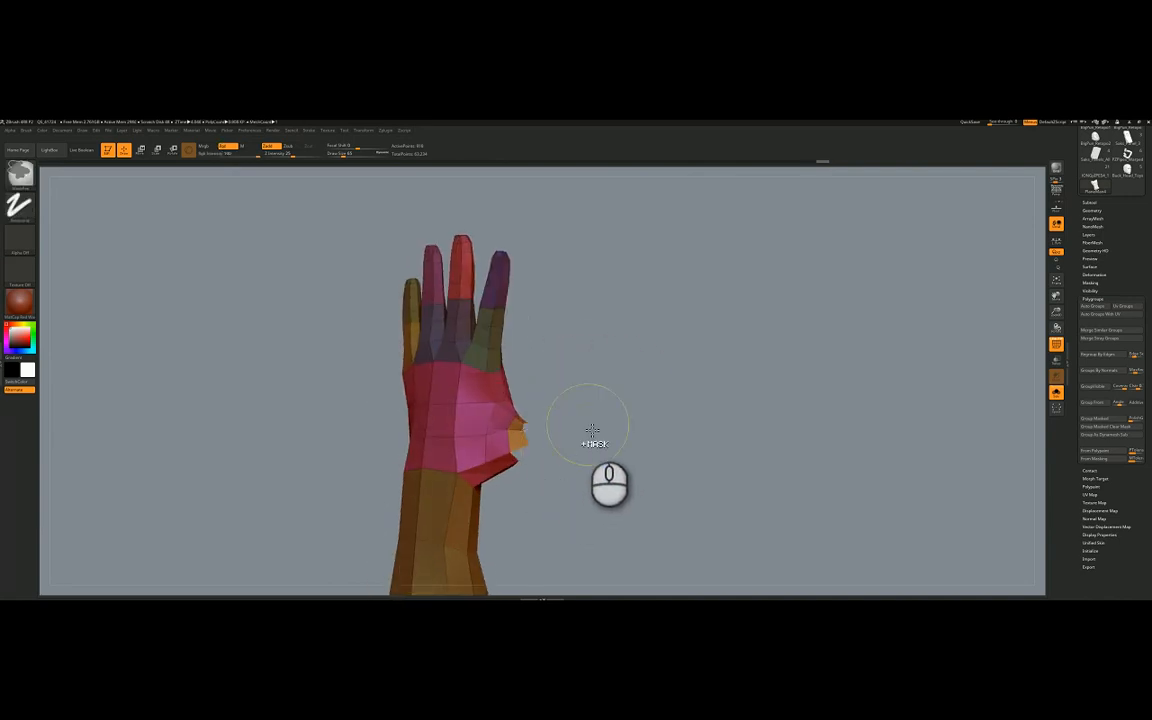
pyautogui.hotkey('ctrl', 'z')
pyautogui.keyDown('ctrl'); pyautogui.keyDown('shift'); pyautogui.moveTo(660, 354); pyautogui.dragTo(541, 484); pyautogui.keyUp('shift'); pyautogui.keyUp('ctrl')
pyautogui.hotkey('ctrl', 'w')
pyautogui.keyDown('ctrl'); pyautogui.keyDown('shift'); pyautogui.click(606, 457); pyautogui.keyUp('shift'); pyautogui.keyUp('ctrl')
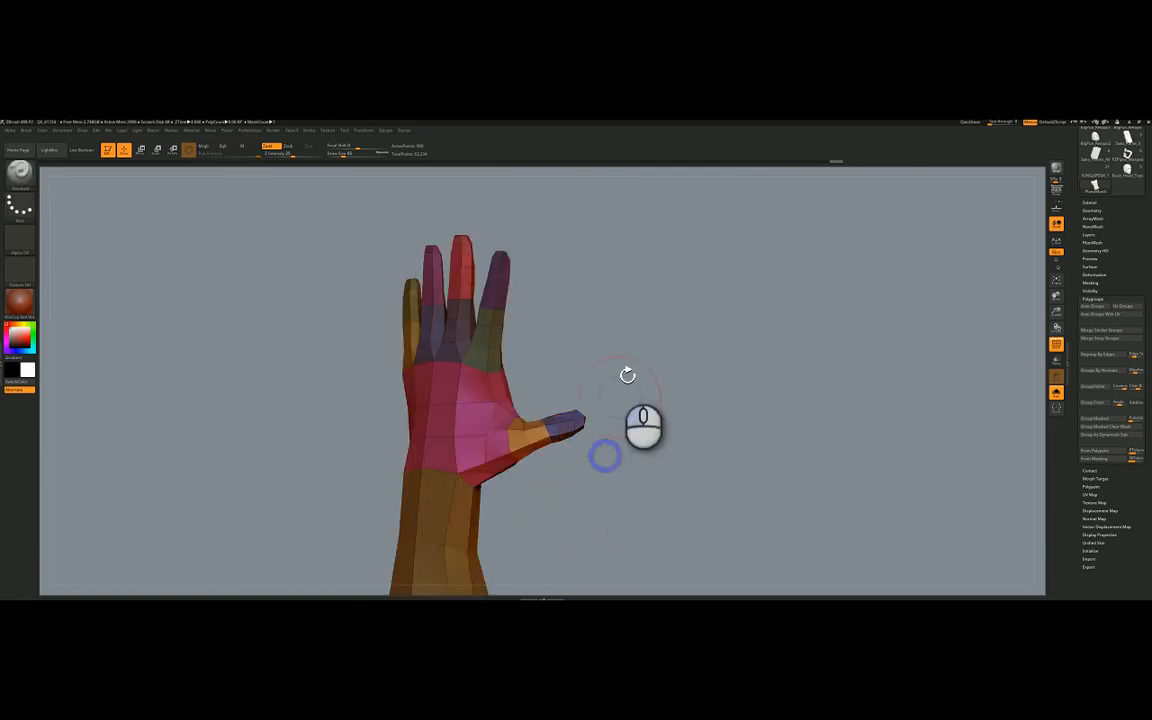
# - Raise the hand's subdivision level and isolate the index fingertip polygroup
pyautogui.moveTo(627, 375); pyautogui.dragTo(564, 347)
pyautogui.moveTo(460, 343)
pyautogui.mouseDown(button='right')
pyautogui.moveTo(456, 333)
pyautogui.moveTo(520, 303)
pyautogui.moveTo(463, 390)
pyautogui.mouseUp(button='right')
pyautogui.moveTo(494, 337)
pyautogui.mouseDown(button='right')
pyautogui.moveTo(509, 323)
pyautogui.moveTo(487, 320)
pyautogui.mouseUp(button='right')
pyautogui.moveTo(481, 311)
pyautogui.mouseDown(button='right')
pyautogui.moveTo(493, 328)
pyautogui.moveTo(500, 284)
pyautogui.mouseUp(button='right')
pyautogui.keyDown('ctrl'); pyautogui.keyDown('shift'); pyautogui.click(501, 284); pyautogui.keyUp('shift'); pyautogui.keyUp('ctrl')
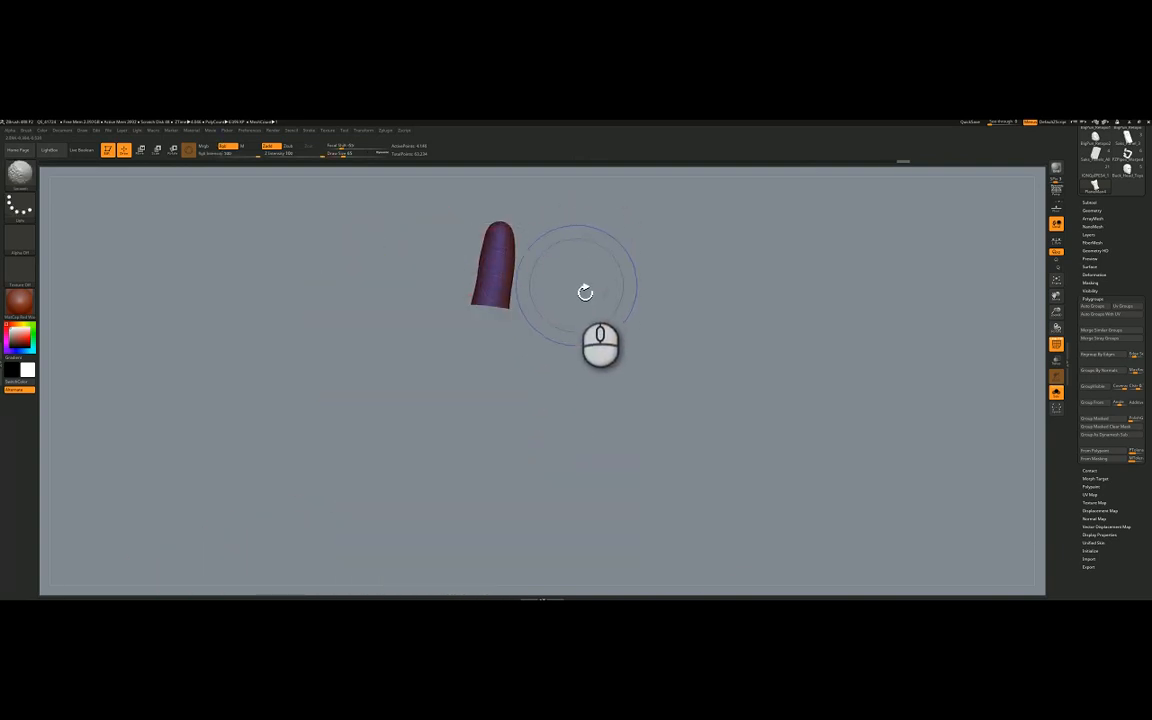
# - With polygroup colours hidden, mask the isolated index fingertip, restore the full hand and invert the mask so only the fingertip stays editable
pyautogui.hotkey('shift', 'f')
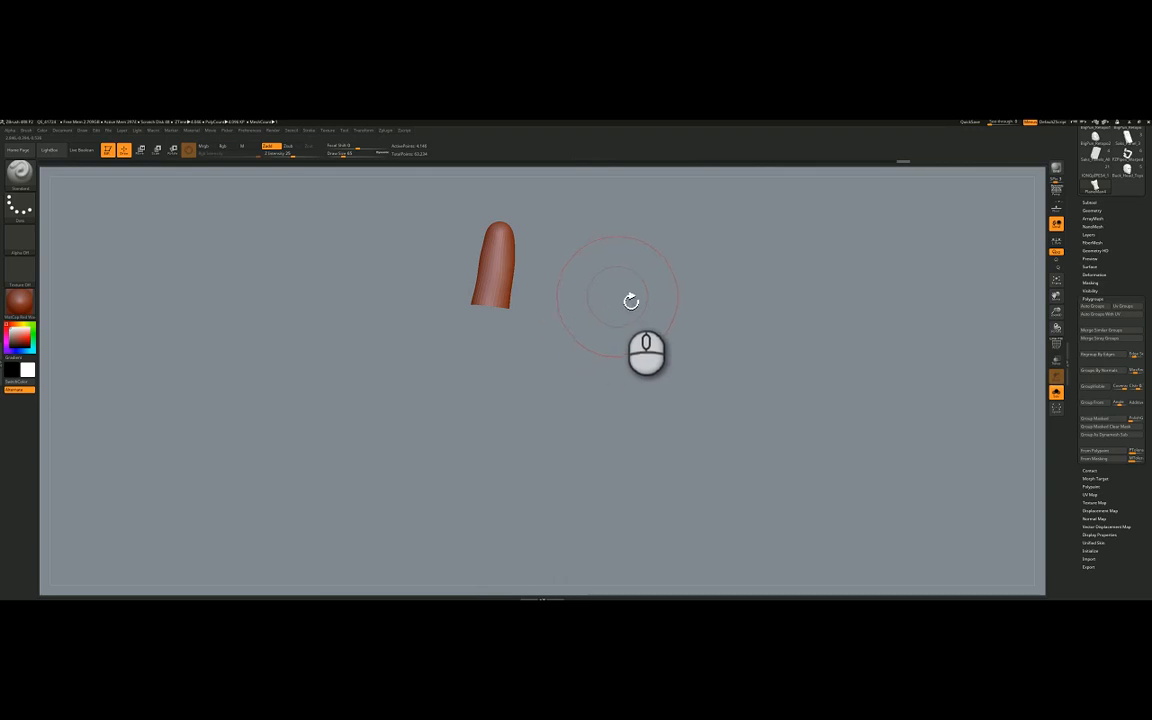
pyautogui.keyDown('ctrl'); pyautogui.click(620, 300); pyautogui.keyUp('ctrl')
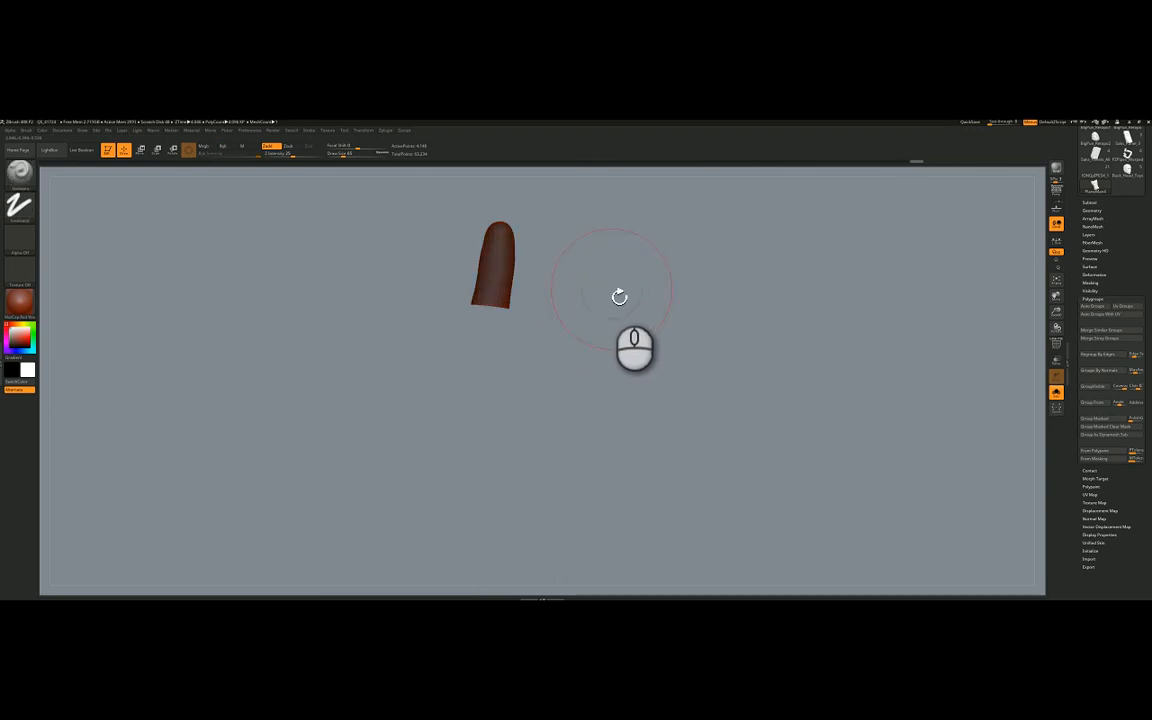
pyautogui.keyDown('ctrl'); pyautogui.keyDown('shift'); pyautogui.click(600, 305); pyautogui.keyUp('shift'); pyautogui.keyUp('ctrl')
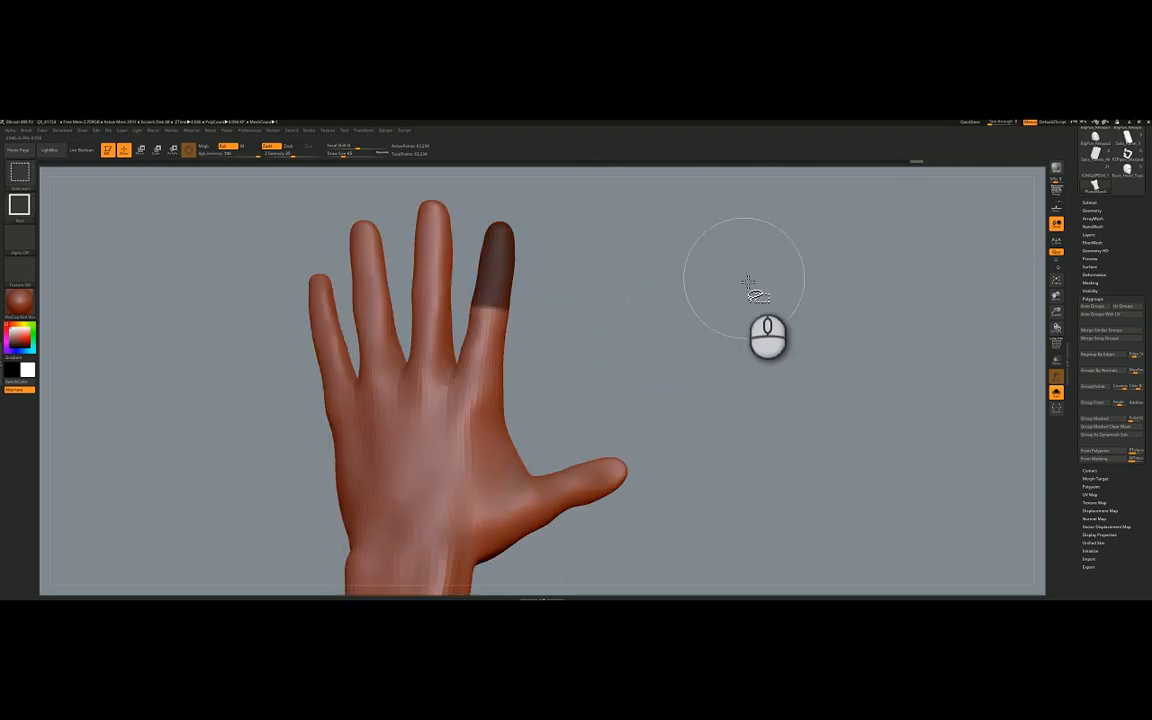
pyautogui.keyDown('ctrl'); pyautogui.click(614, 312); pyautogui.keyUp('ctrl')
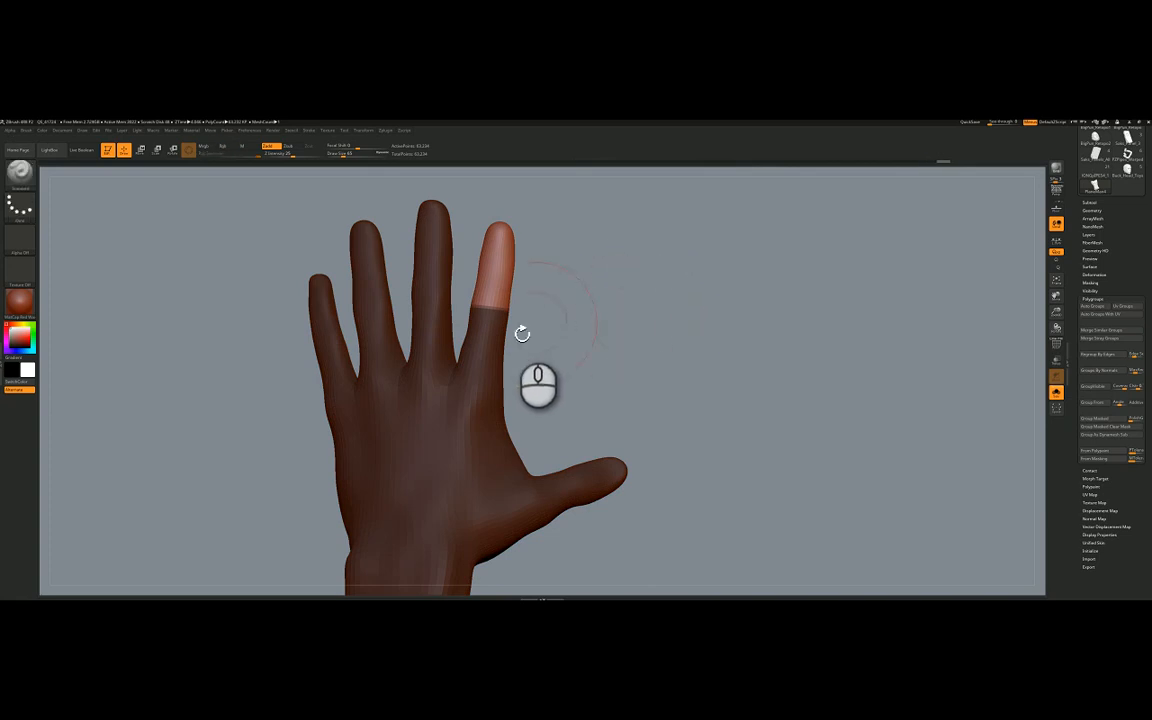
# - Try bending the unmasked index fingertip with a Rotate transpose line along the finger, and undo the change
pyautogui.moveTo(529, 292); pyautogui.dragTo(463, 347, button='right')
pyautogui.click(189, 150)
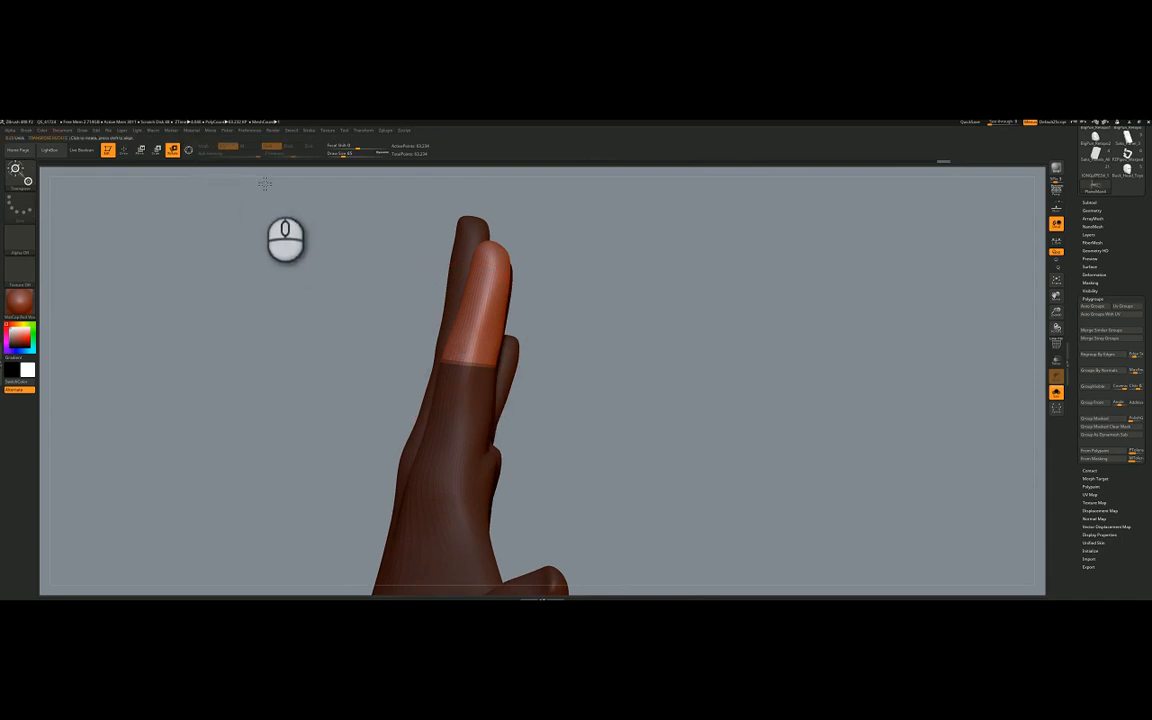
pyautogui.moveTo(474, 336); pyautogui.dragTo(769, 383)
pyautogui.hotkey('ctrl', 'z')
# - Show the hand's polygroups with PolyFrame at the lowest subdivision level and return to Draw mode
pyautogui.hotkey('shift', 'f')
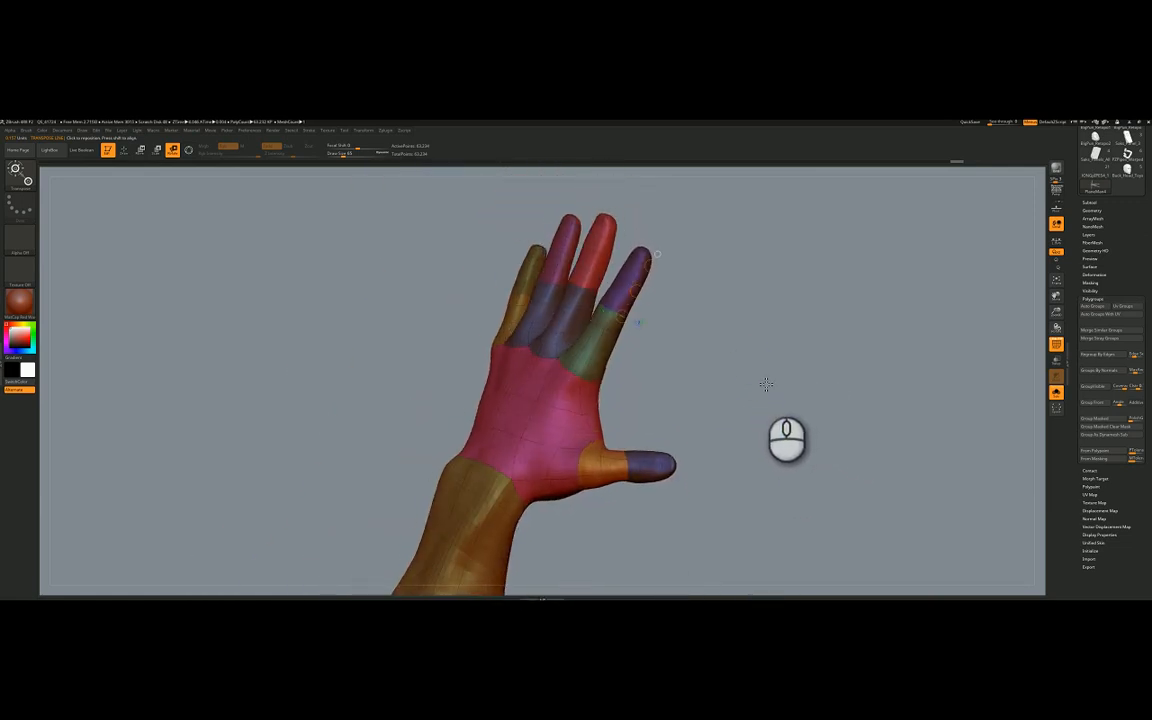
pyautogui.hotkey('shift', 'f')
pyautogui.hotkey('shift', 'f')
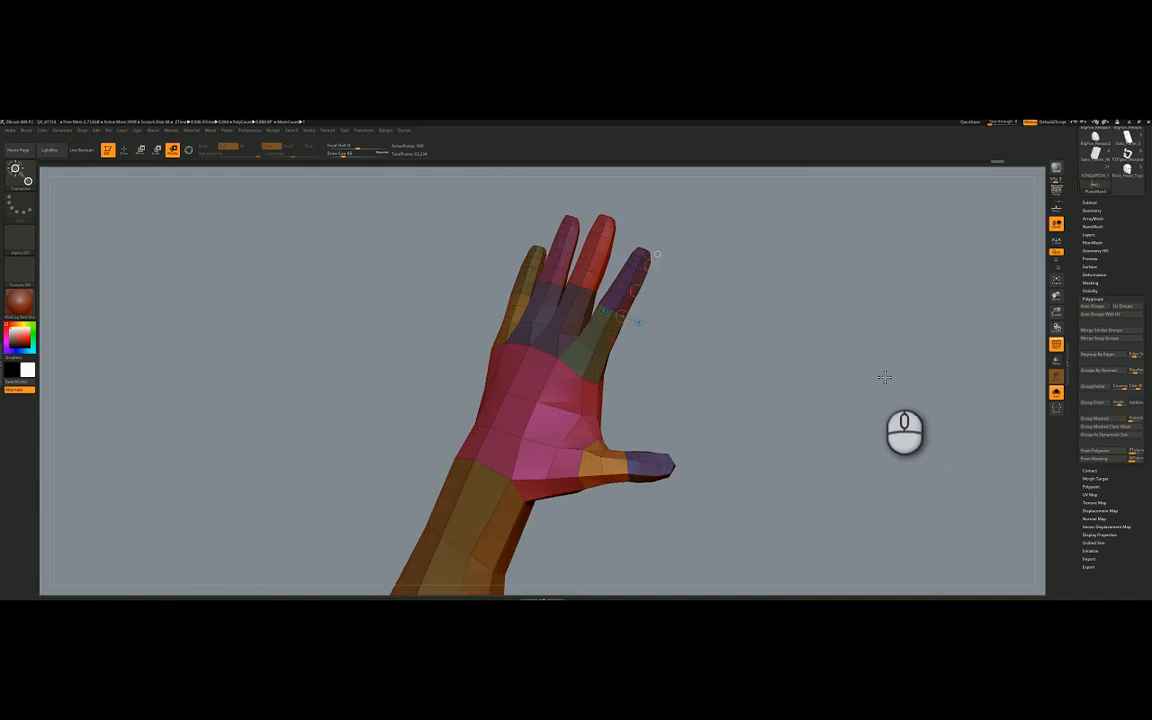
pyautogui.press('q')
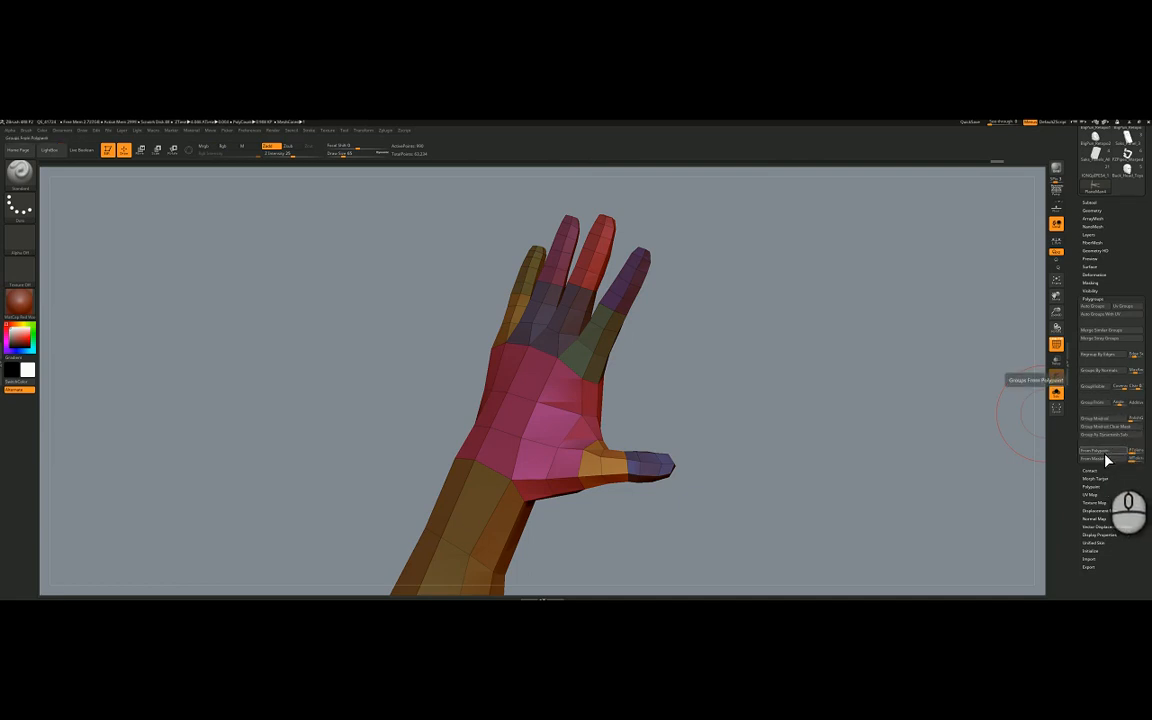
pyautogui.moveTo(779, 327); pyautogui.dragTo(810, 327)
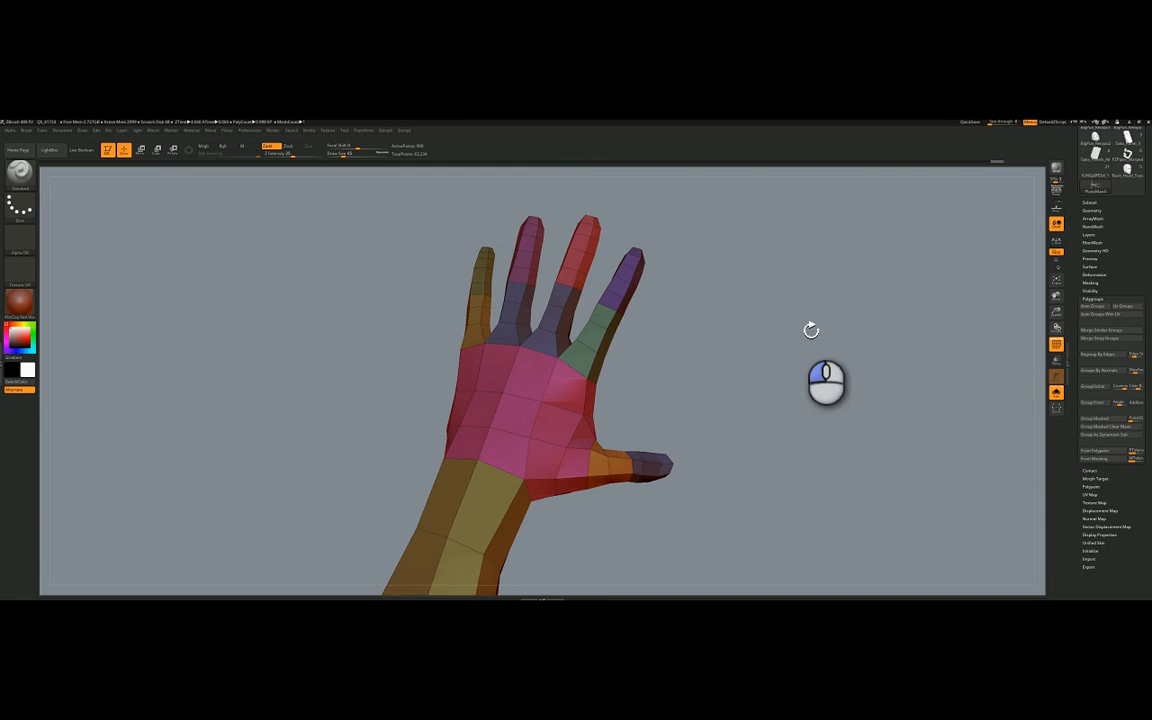